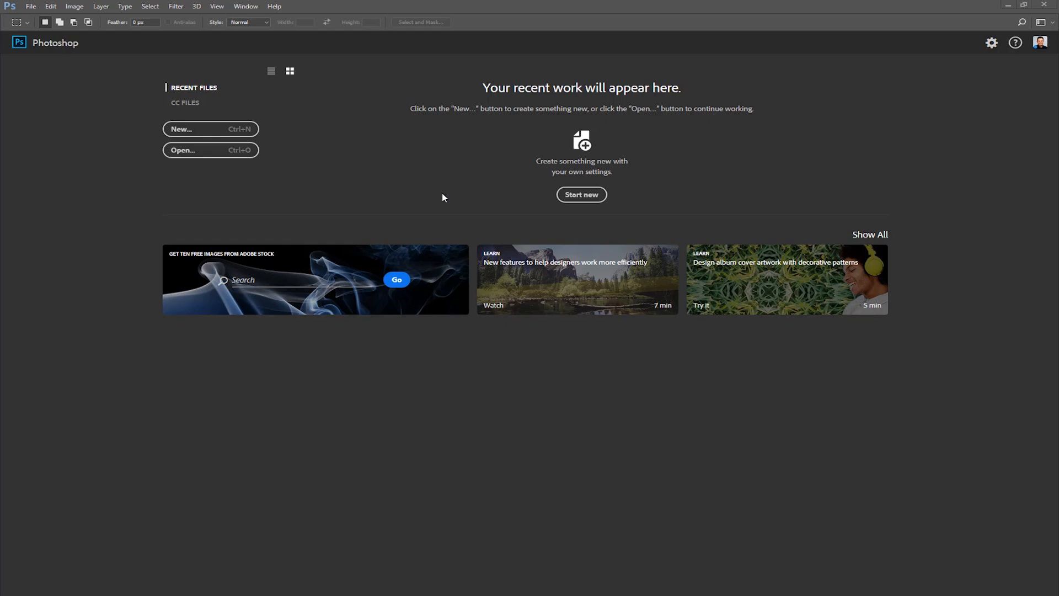
List the CC files on the start screen and switch to the Essentials workspace
left_click(189, 105)
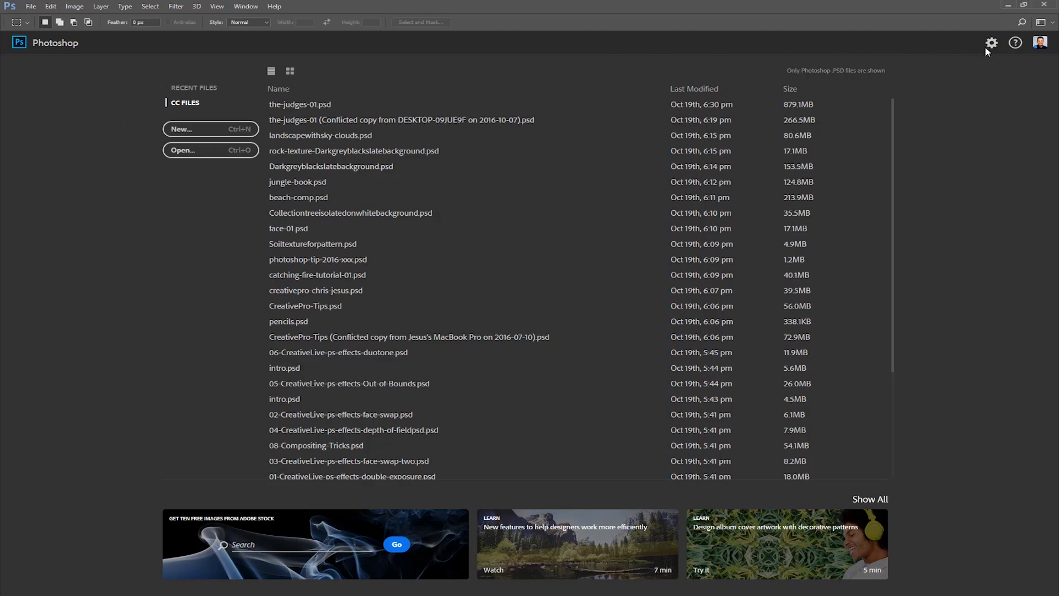
left_click(1047, 24)
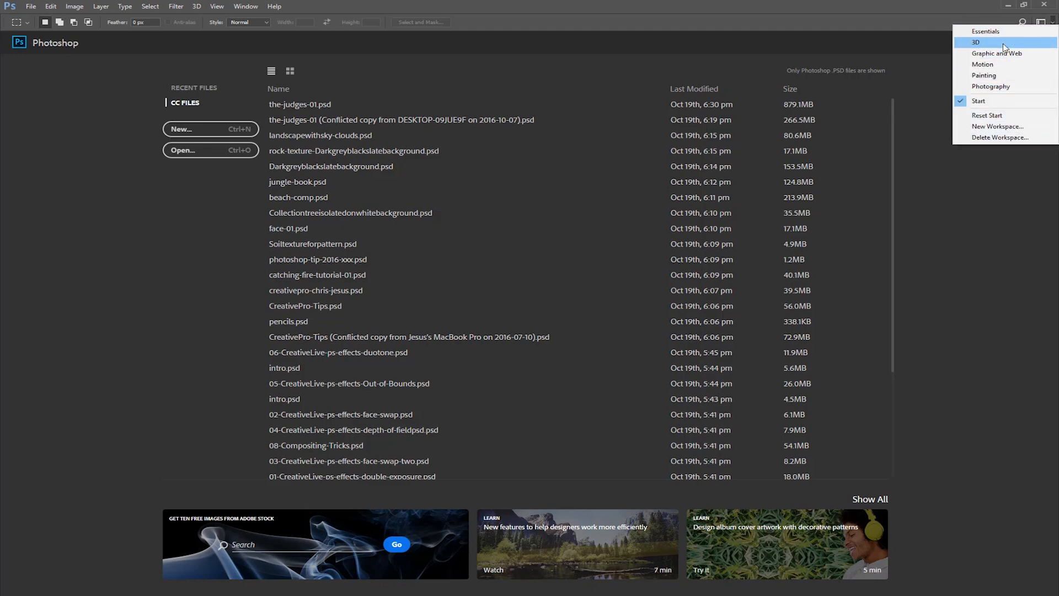
left_click(991, 32)
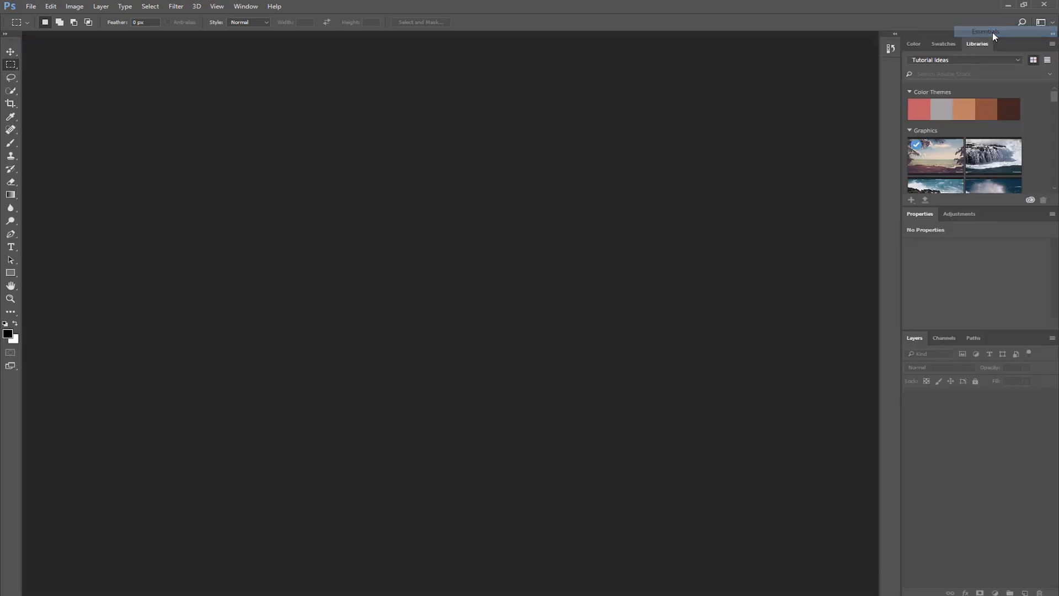
Bring back the Start workspace and dismiss it to return to the Essentials layout
left_click(1044, 22)
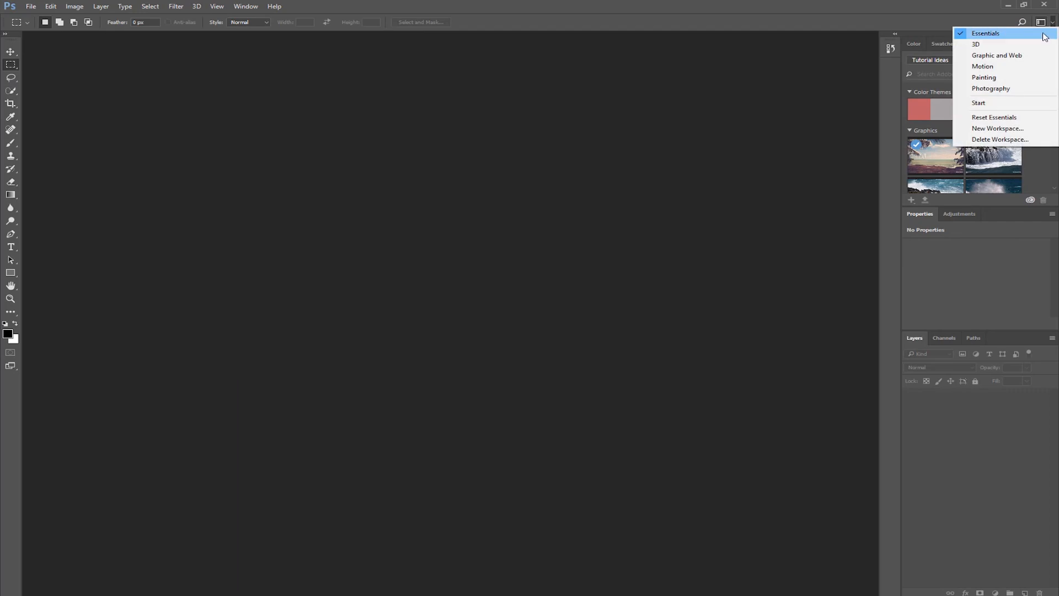
left_click(1014, 104)
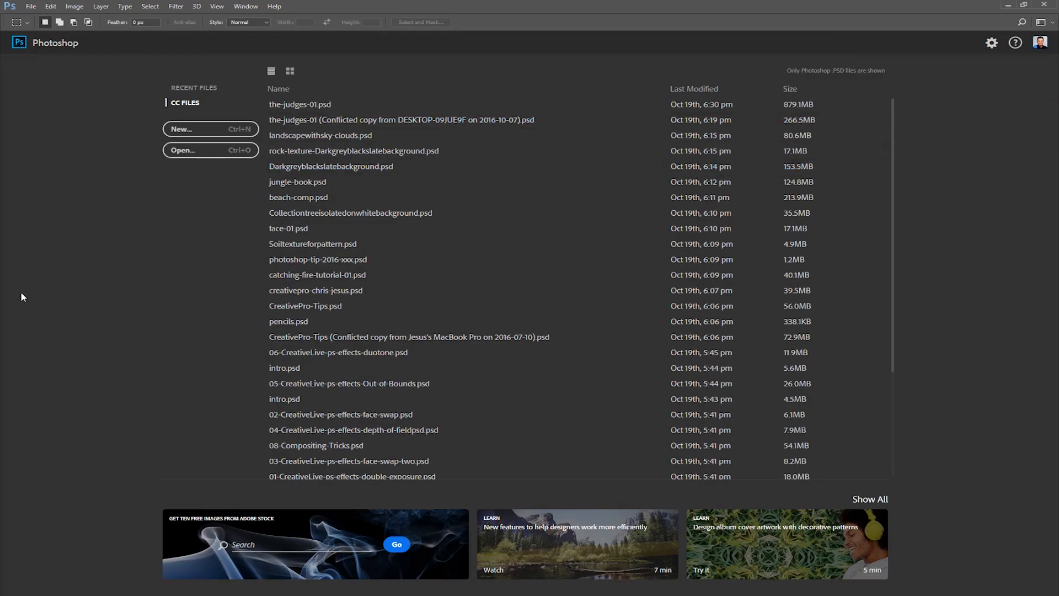
key("Escape")
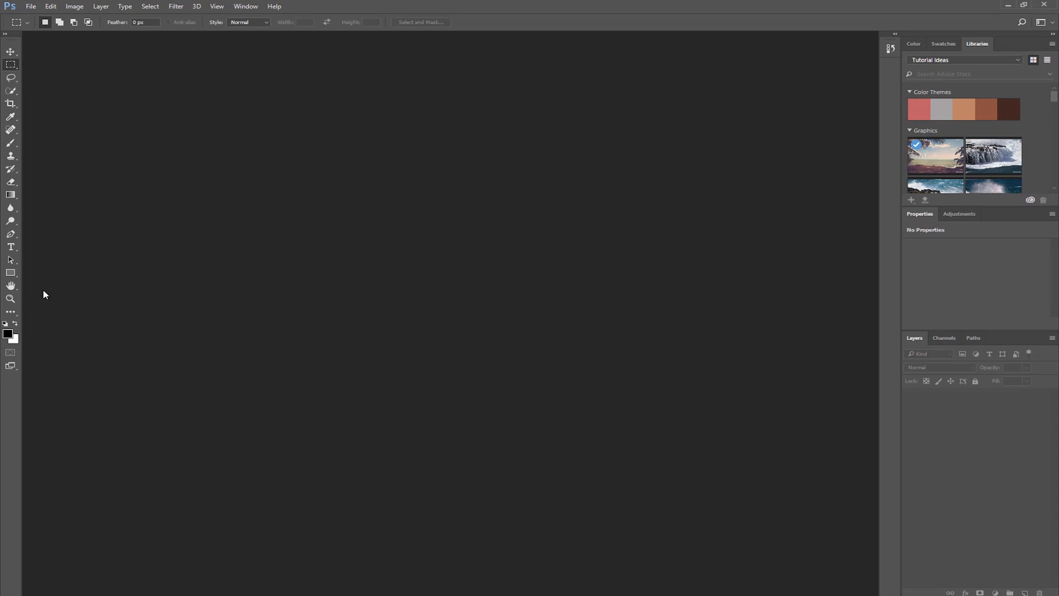
In the general preferences, turn the option to show the Start workspace when no documents are open off and on again
key("ctrl+k")
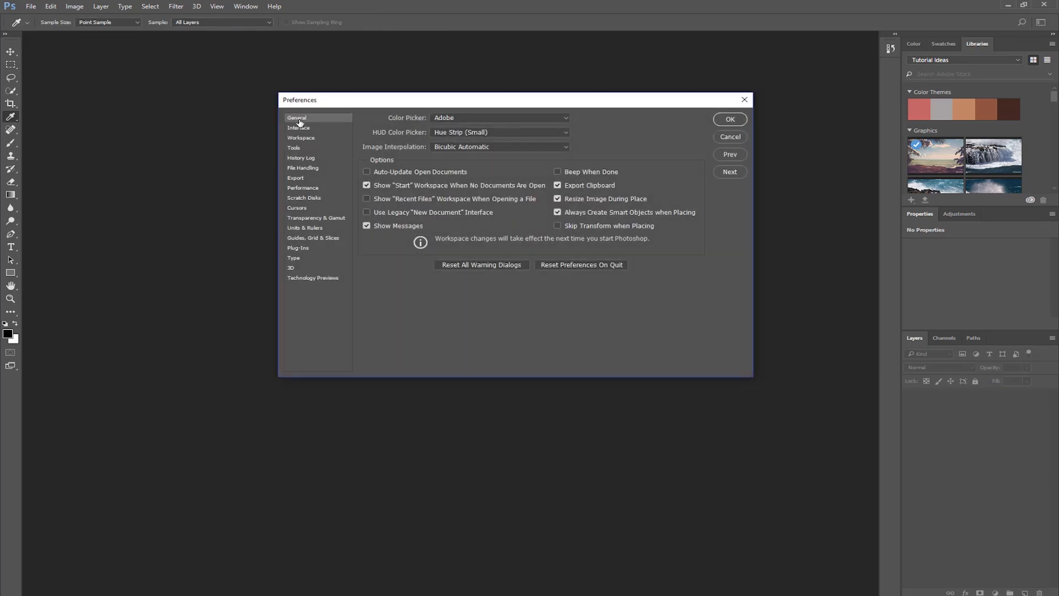
left_click(367, 186)
left_click(366, 186)
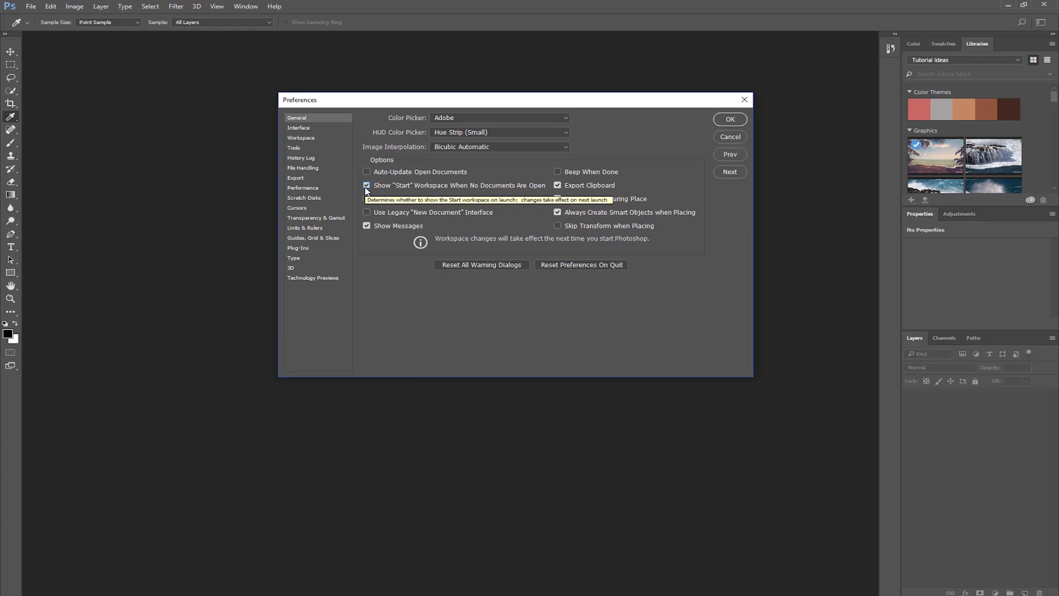
key("Return")
Switch to the Start workspace and show its recent files
left_click(1042, 23)
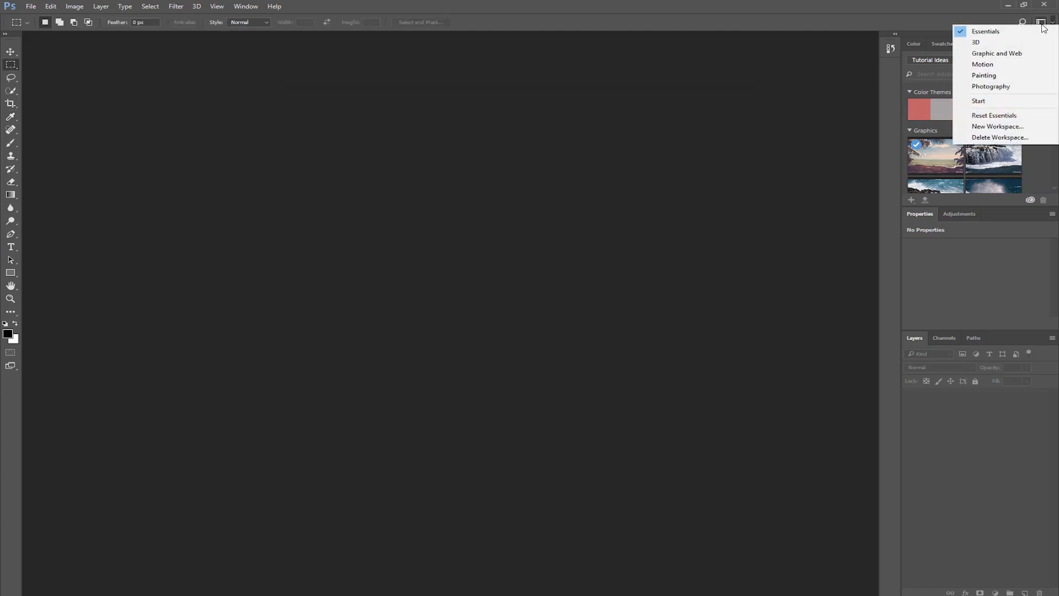
left_click(999, 101)
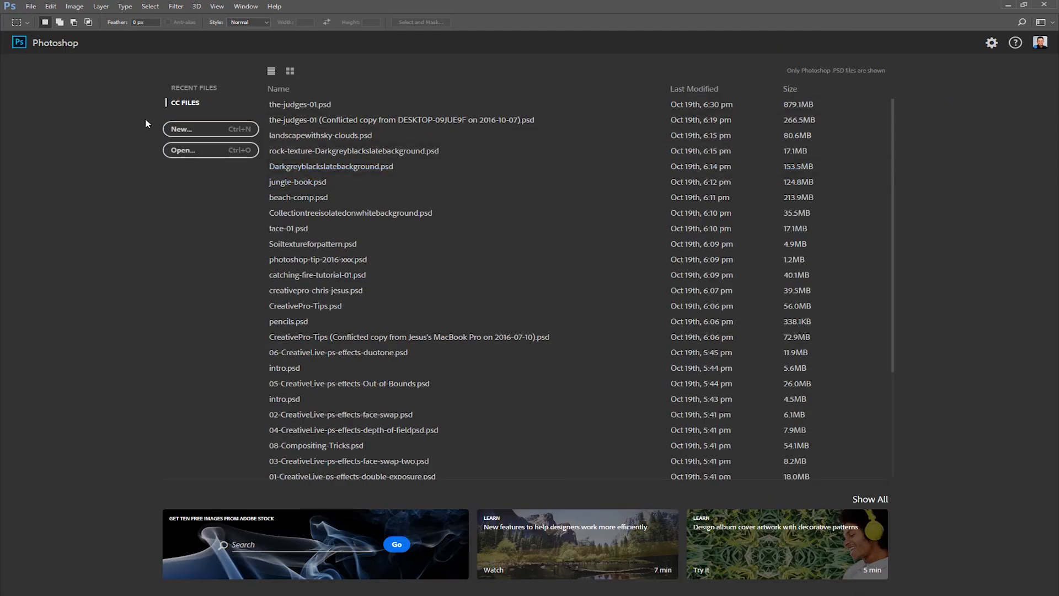
left_click(203, 89)
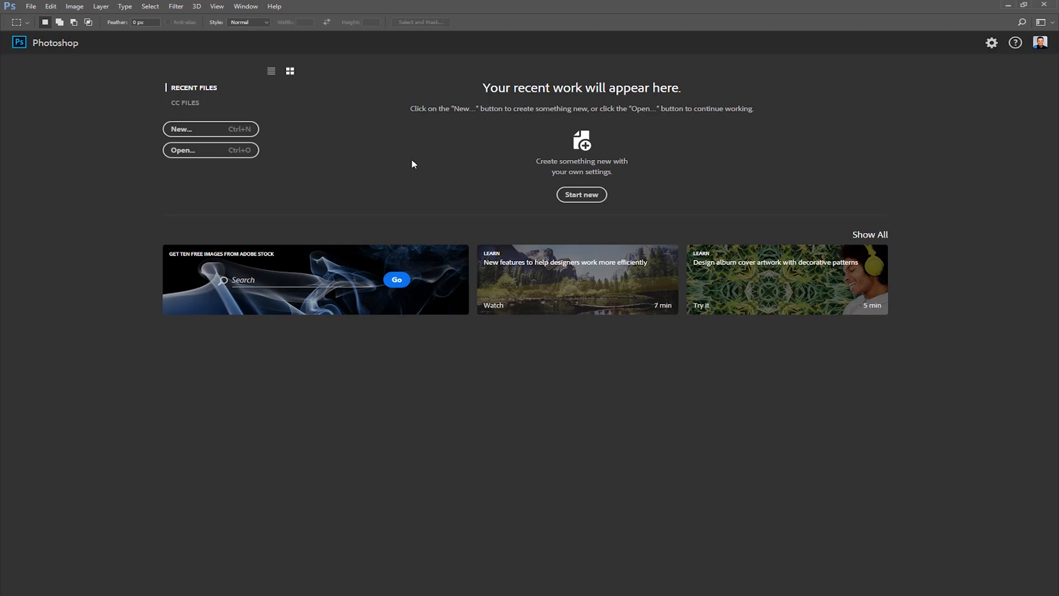
Check the File Handling preferences for how many files the recent file list contains
key("i")
key("ctrl+k")
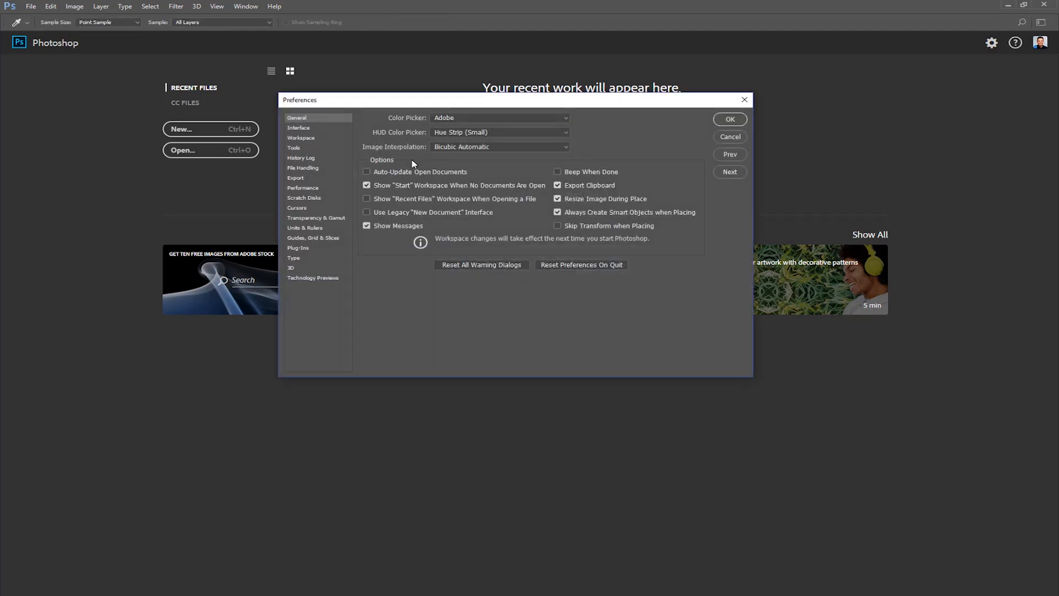
left_click(310, 171)
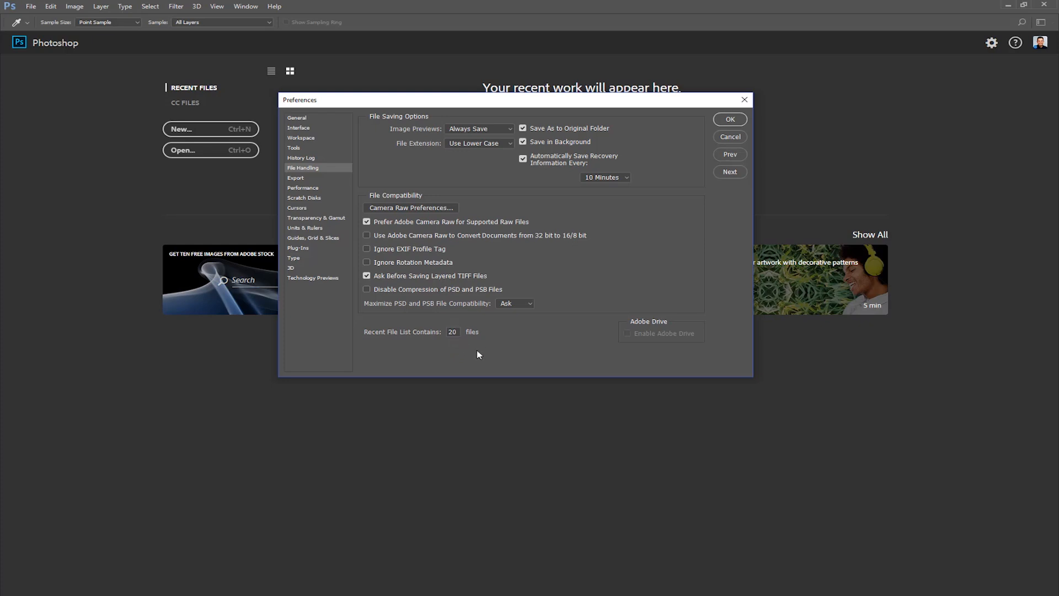
key("Return")
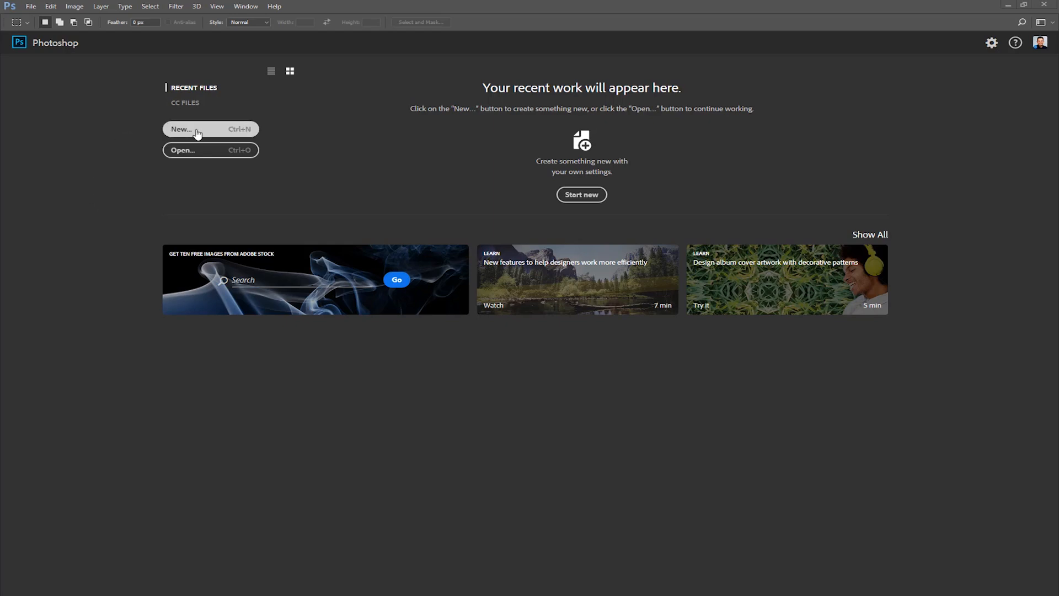
Set up a new document from the Default Photoshop Size preset and give it portrait orientation
left_click(30, 6)
left_click(41, 18)
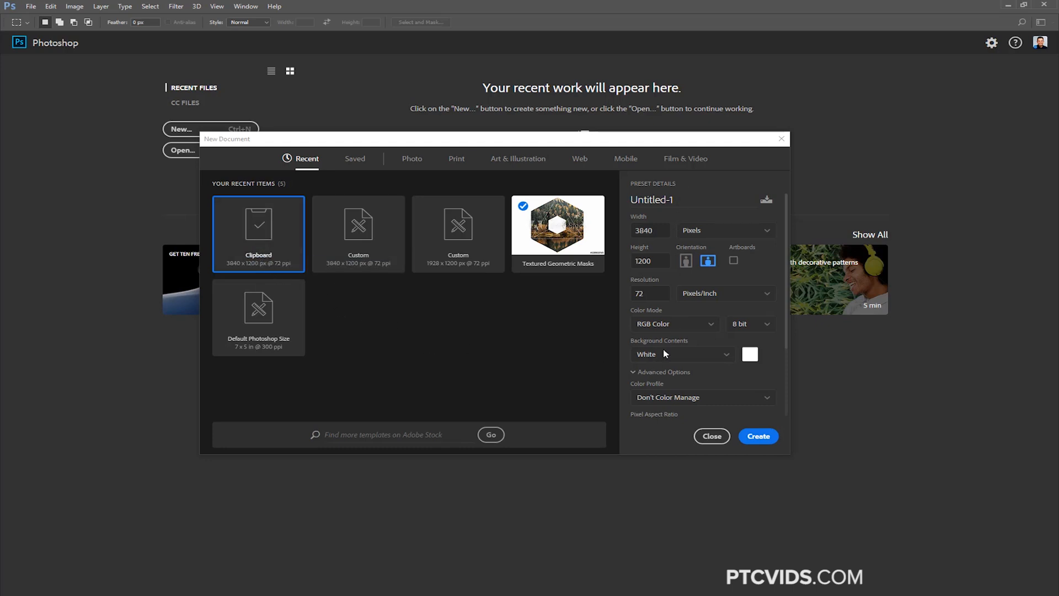
left_click(264, 347)
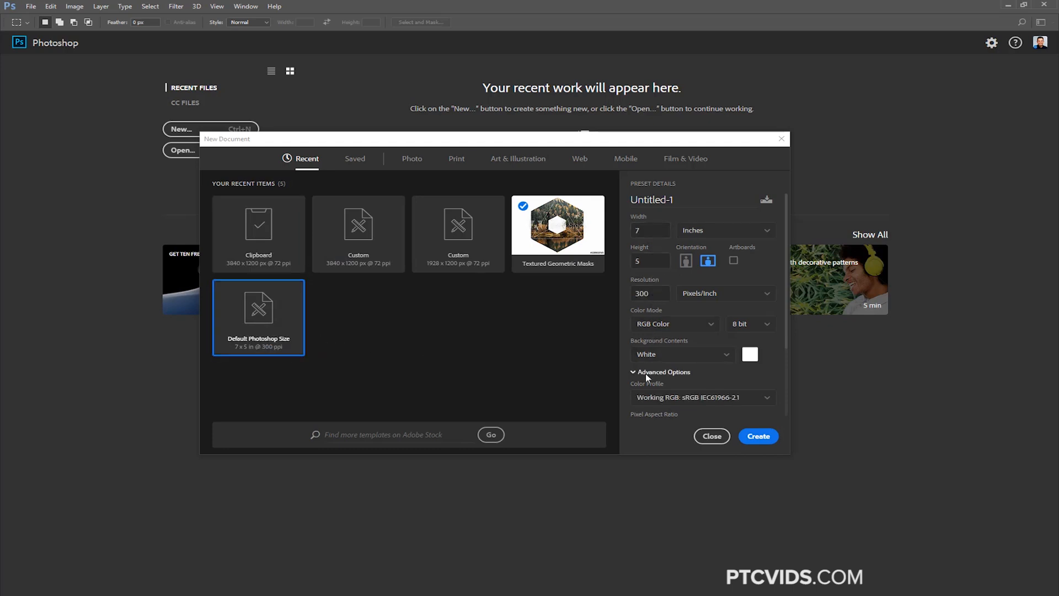
left_click(710, 235)
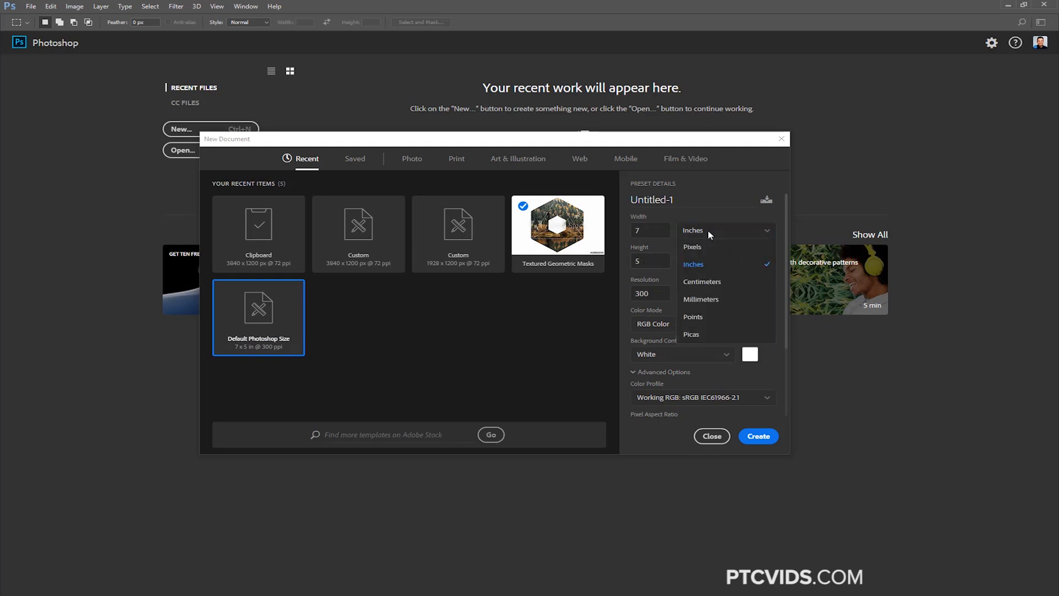
left_click(710, 235)
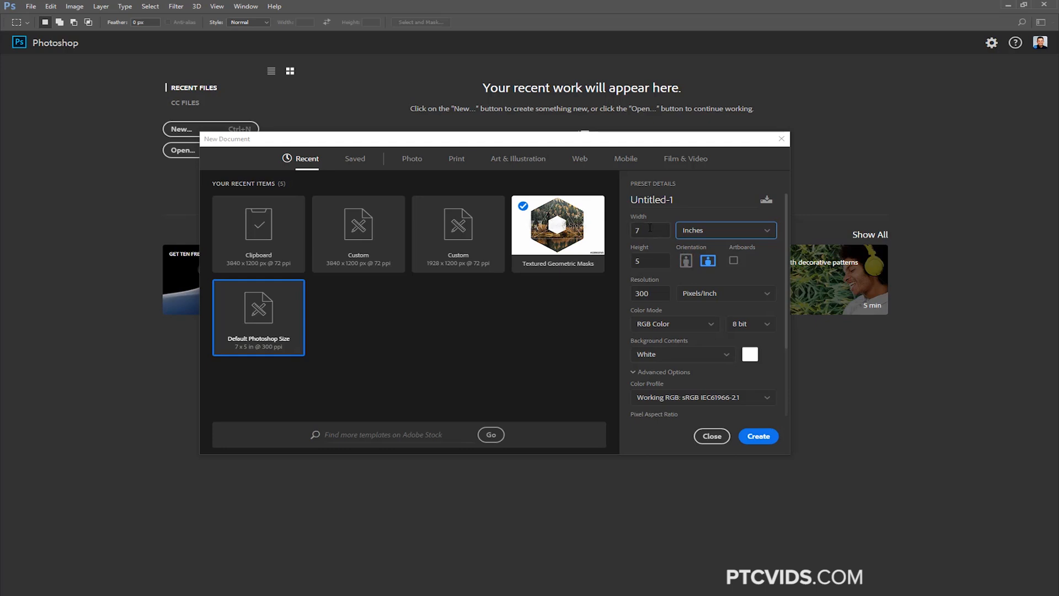
left_click(687, 264)
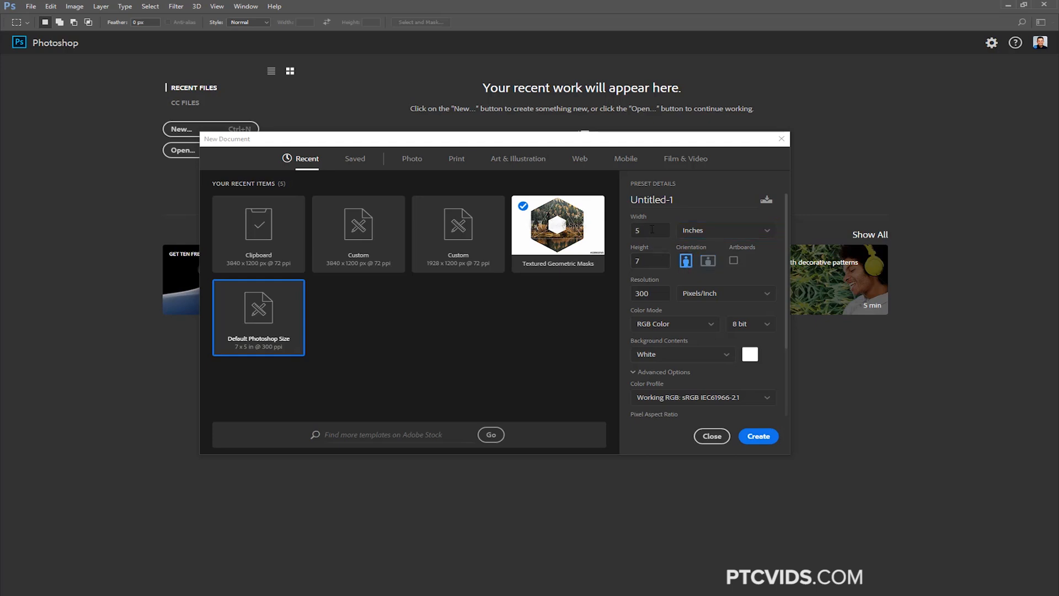
Examine the new document's artboards option and the choices for resolution units, color mode and bit depth
left_click(735, 263)
left_click(736, 264)
left_click(724, 299)
left_click(723, 299)
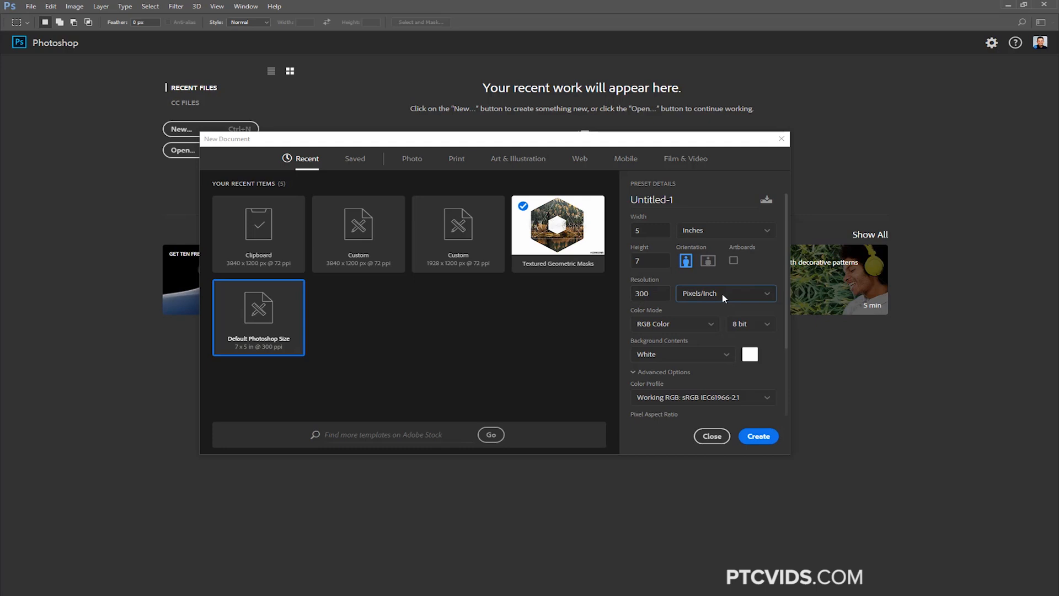
left_click(658, 330)
left_click(657, 331)
left_click(766, 322)
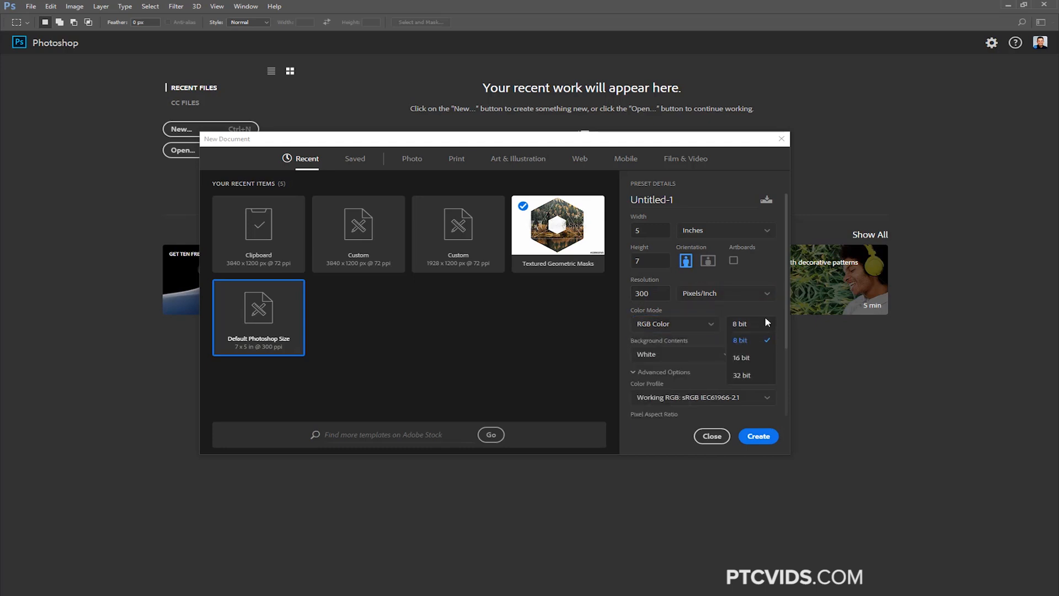
left_click(766, 322)
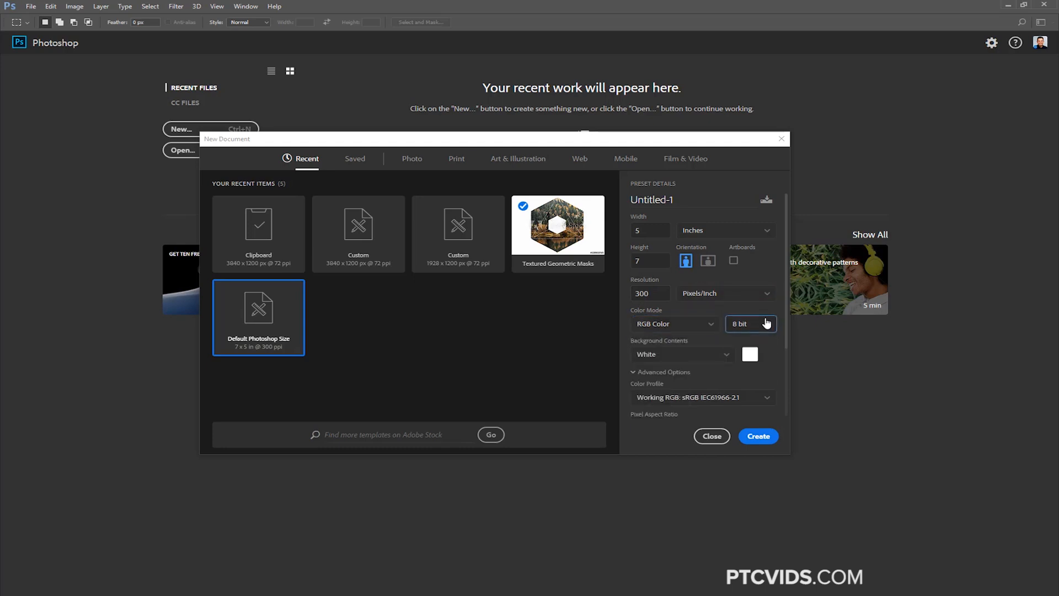
Examine the background contents choices and the custom background color picker without changing the color
left_click(713, 359)
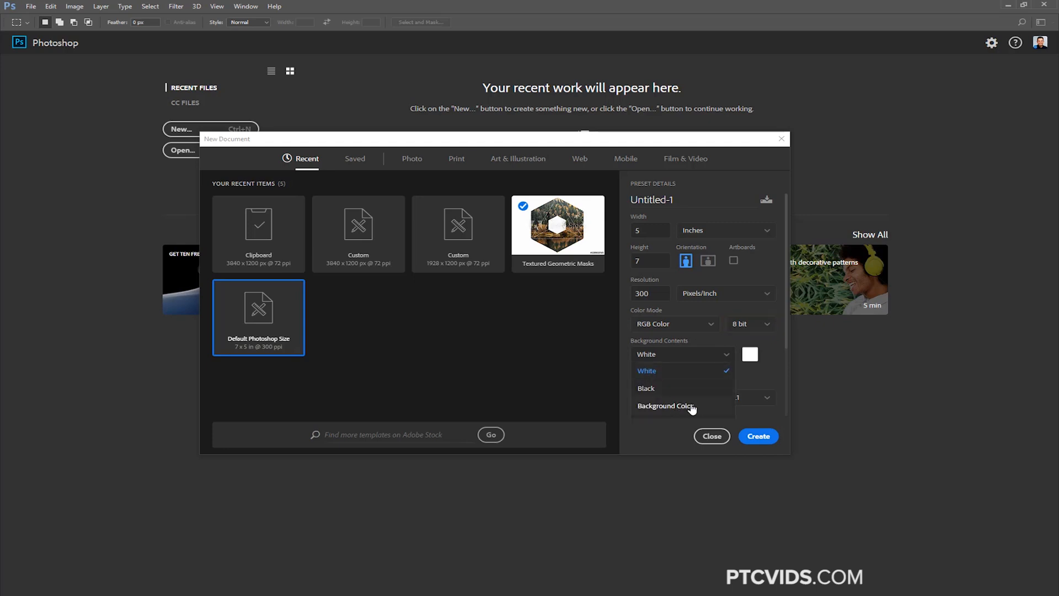
left_click_drag(789, 333, 778, 391)
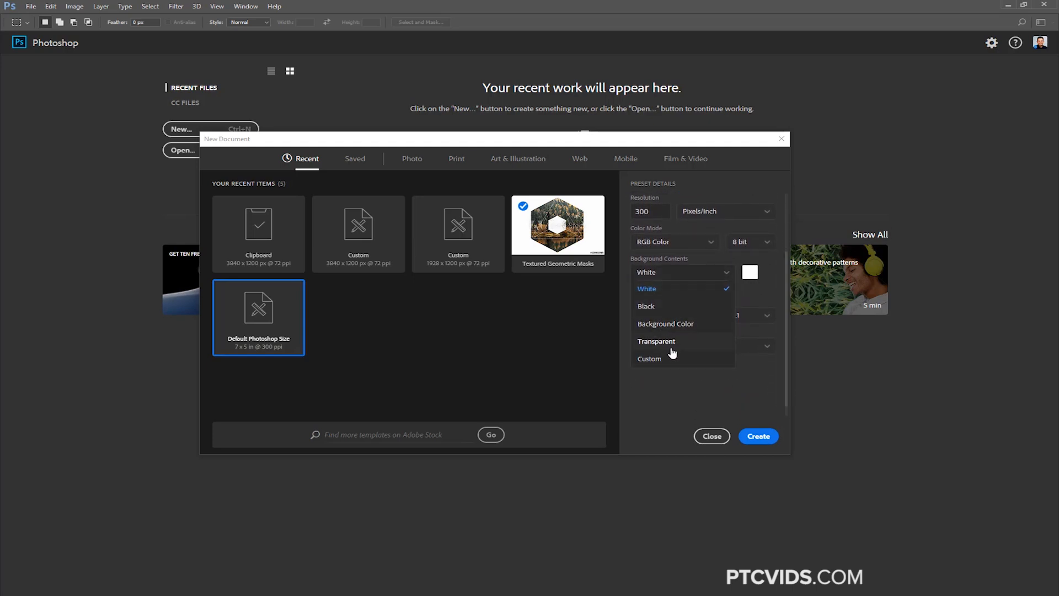
left_click(726, 275)
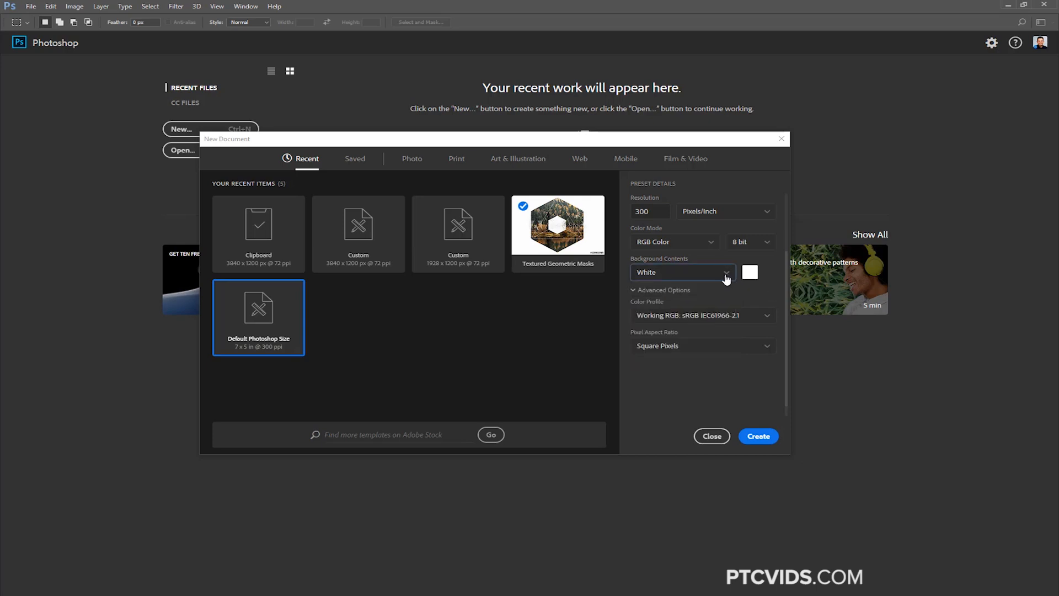
left_click(749, 273)
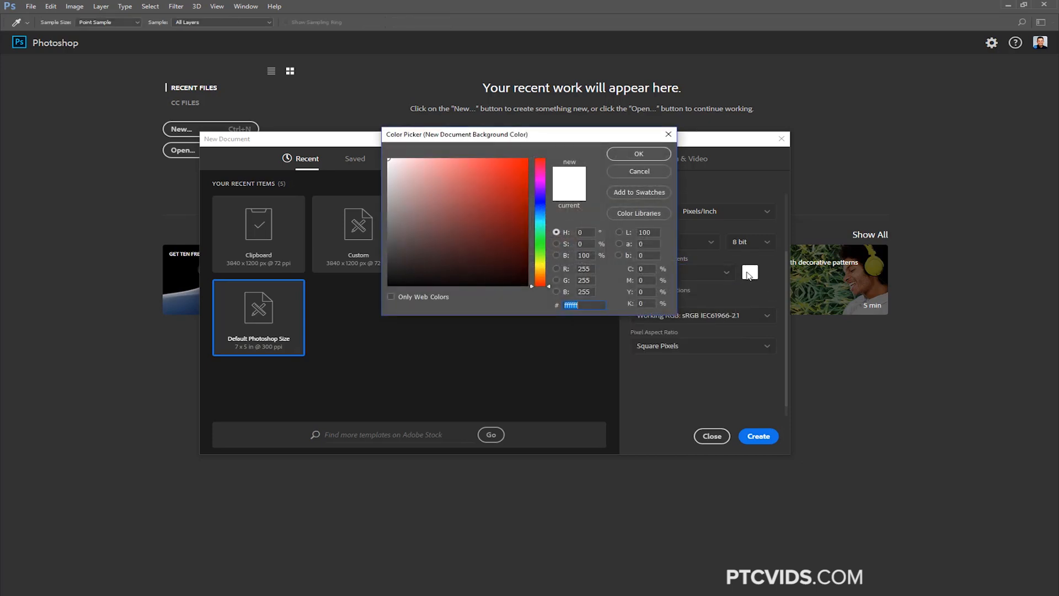
left_click(638, 172)
Examine the advanced options for color profile and pixel aspect ratio
left_click(651, 316)
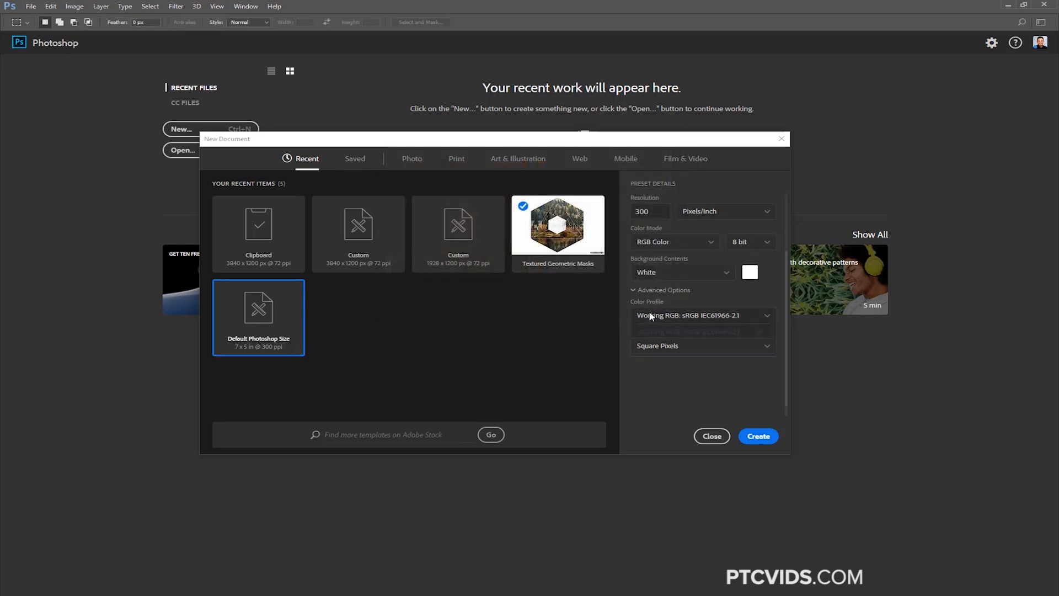
left_click(651, 317)
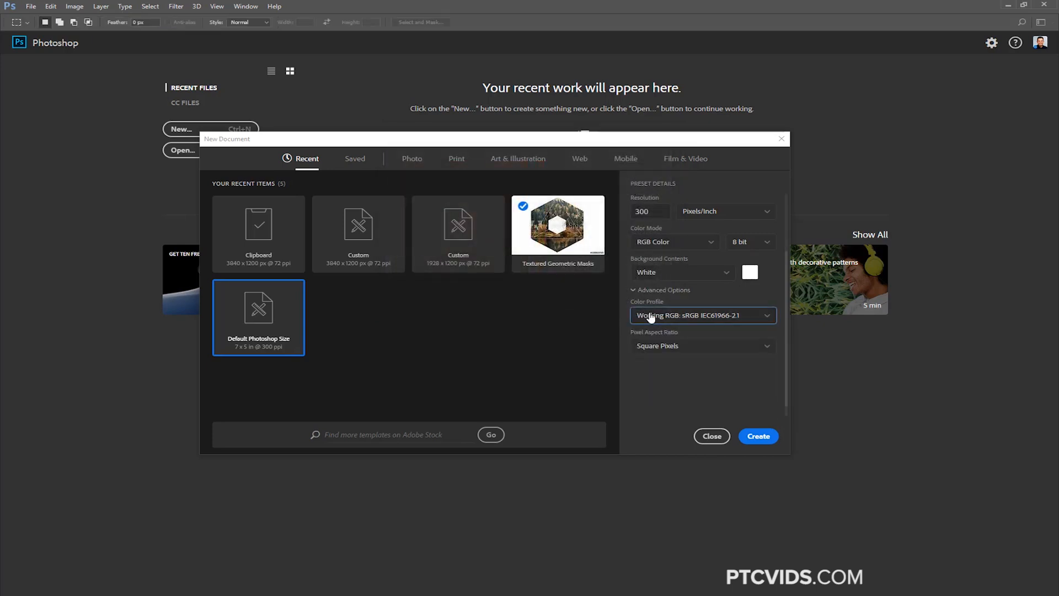
left_click(669, 348)
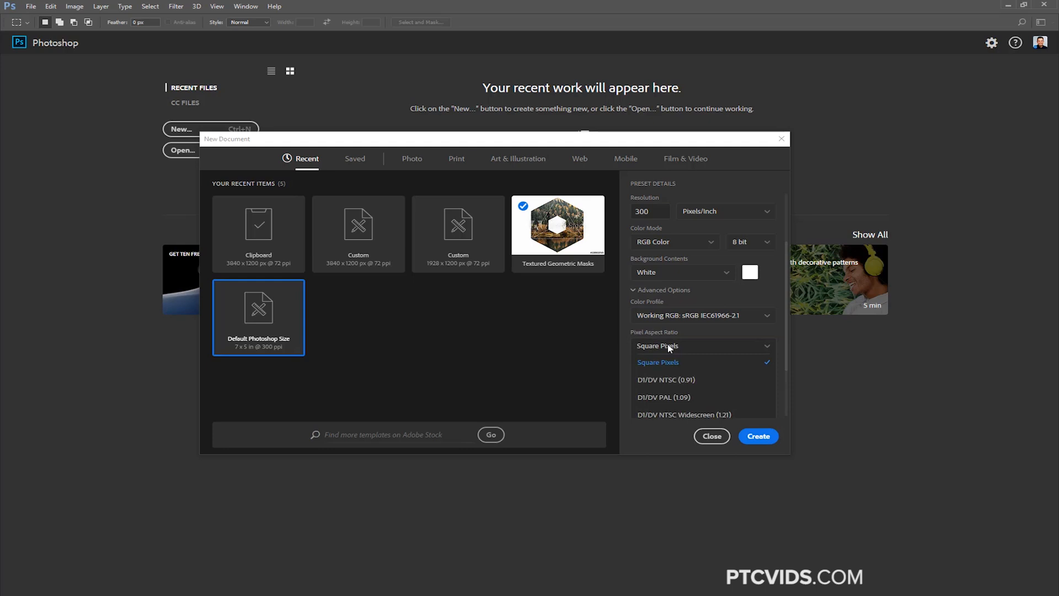
left_click(669, 346)
scroll(782, 273, "up", 2)
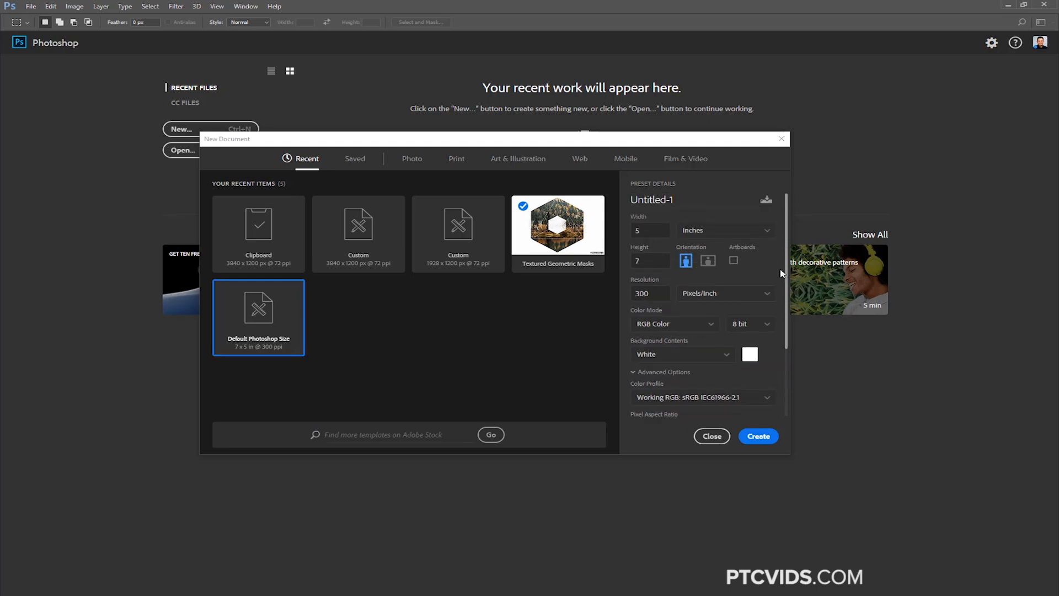
Set the new document's size to 970 by 413 pixels and its resolution to 72 pixels per inch
left_click(731, 236)
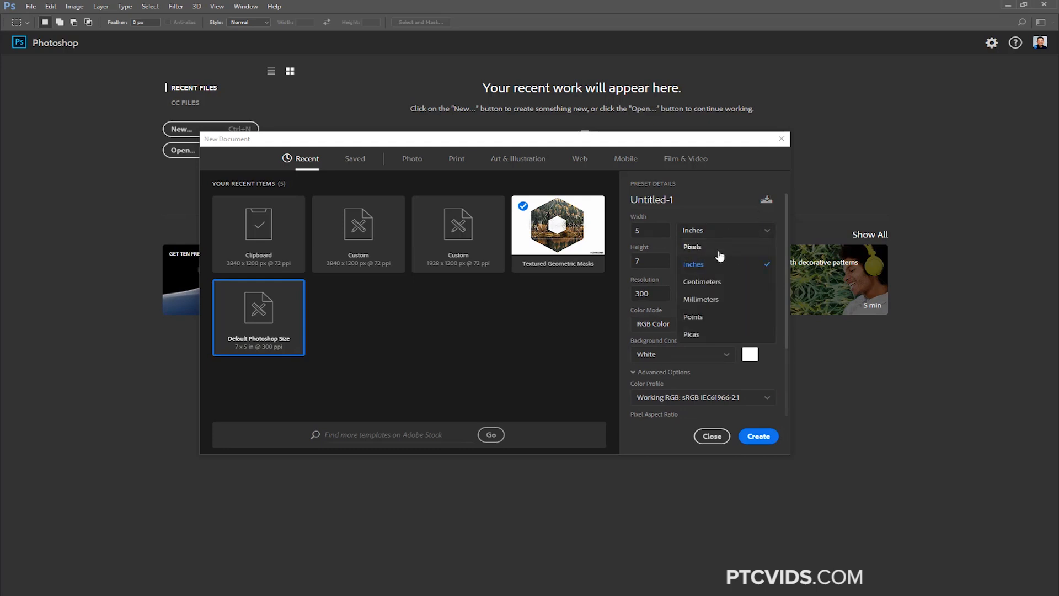
left_click(717, 250)
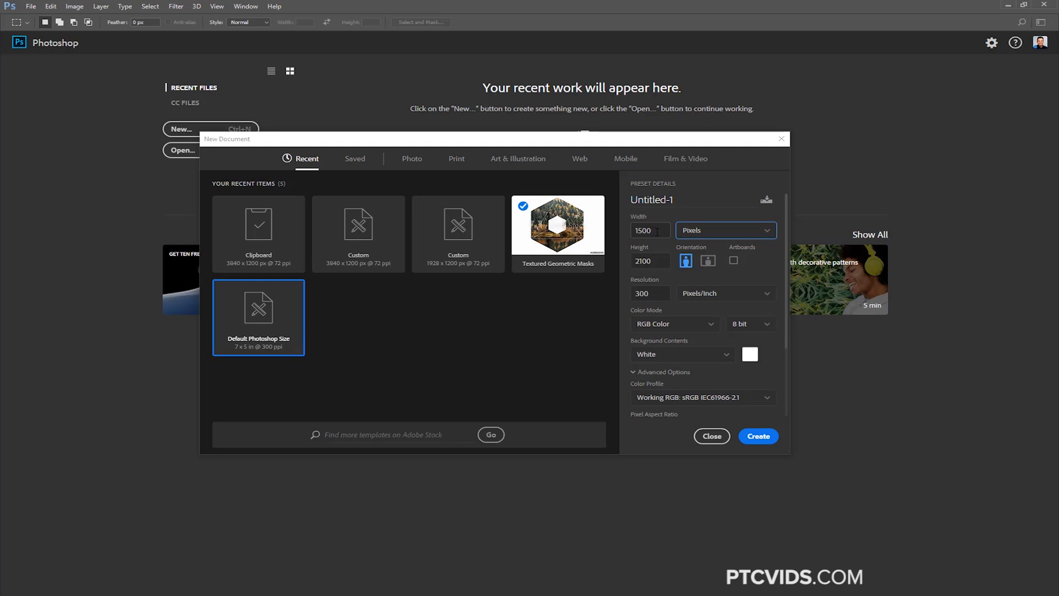
left_click_drag(657, 231, 630, 235)
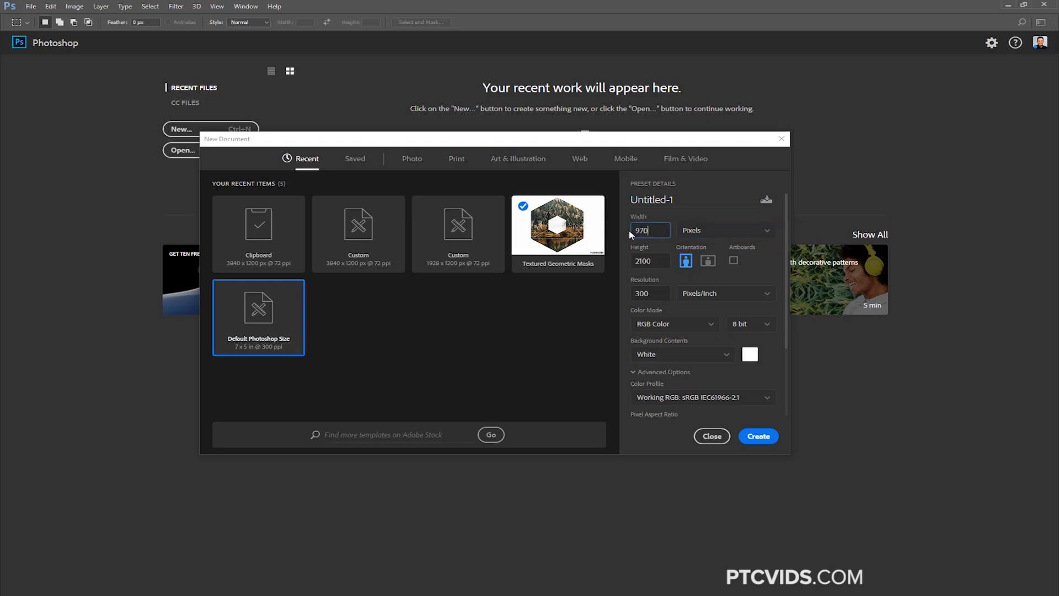
key("Tab")
type("4")
key("Tab")
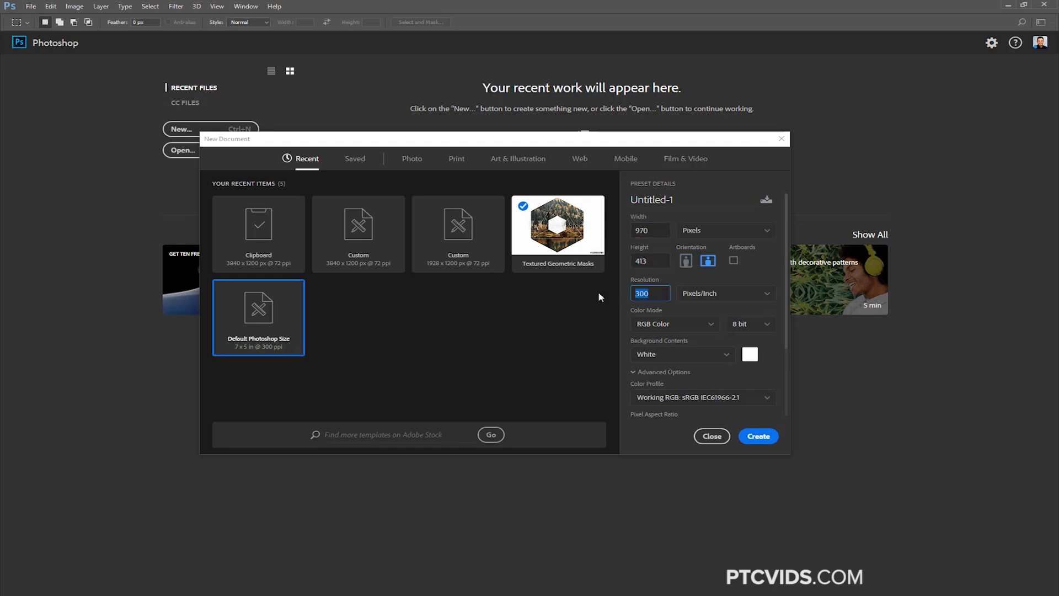
type("72")
Save the current new-document settings as a document preset named Feature Image PTC
left_click(766, 201)
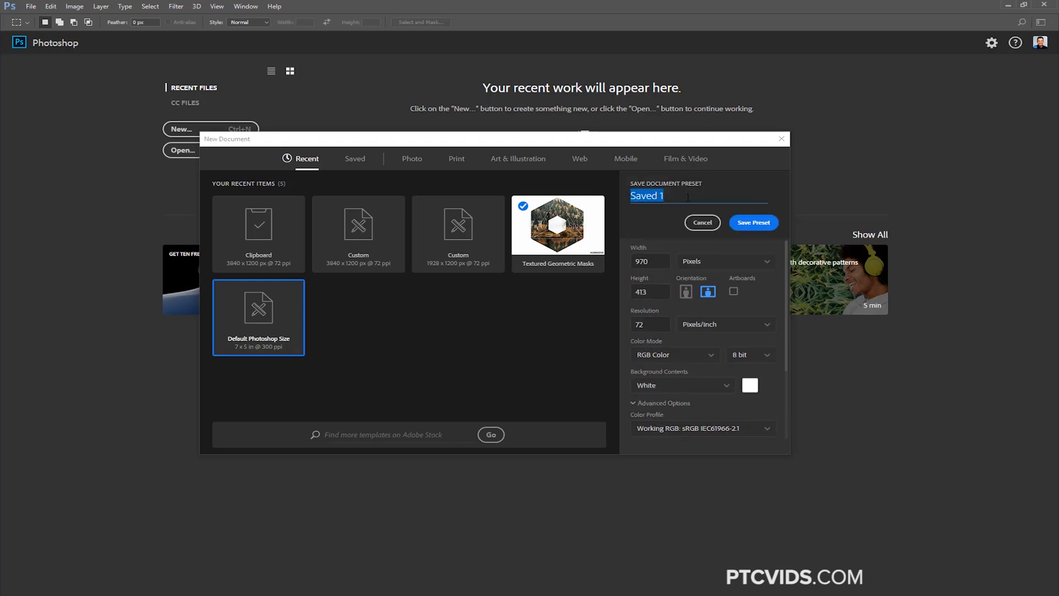
type("Feature Image ")
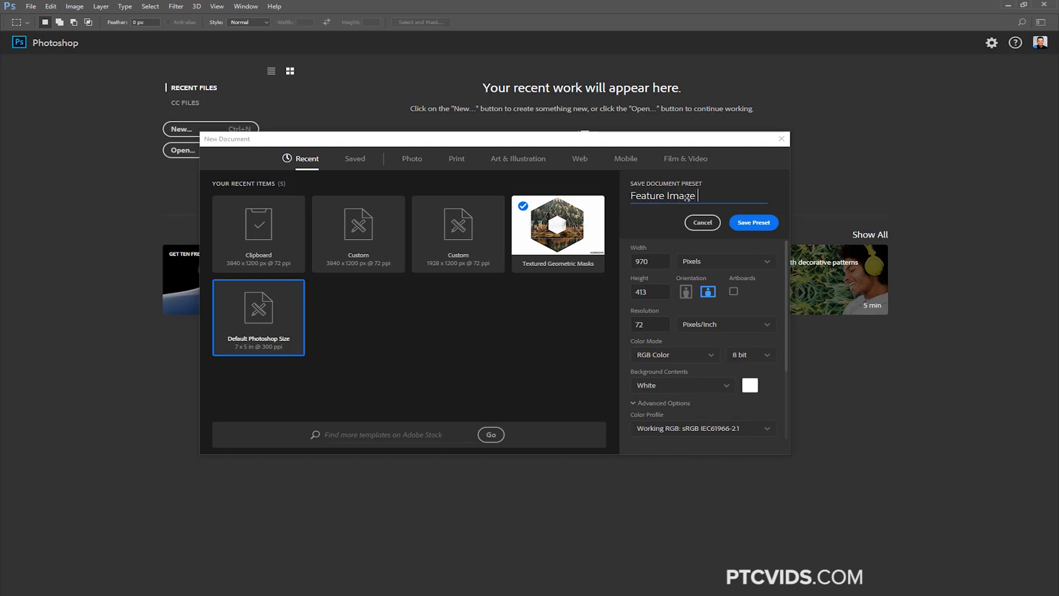
type("PTC")
left_click(755, 224)
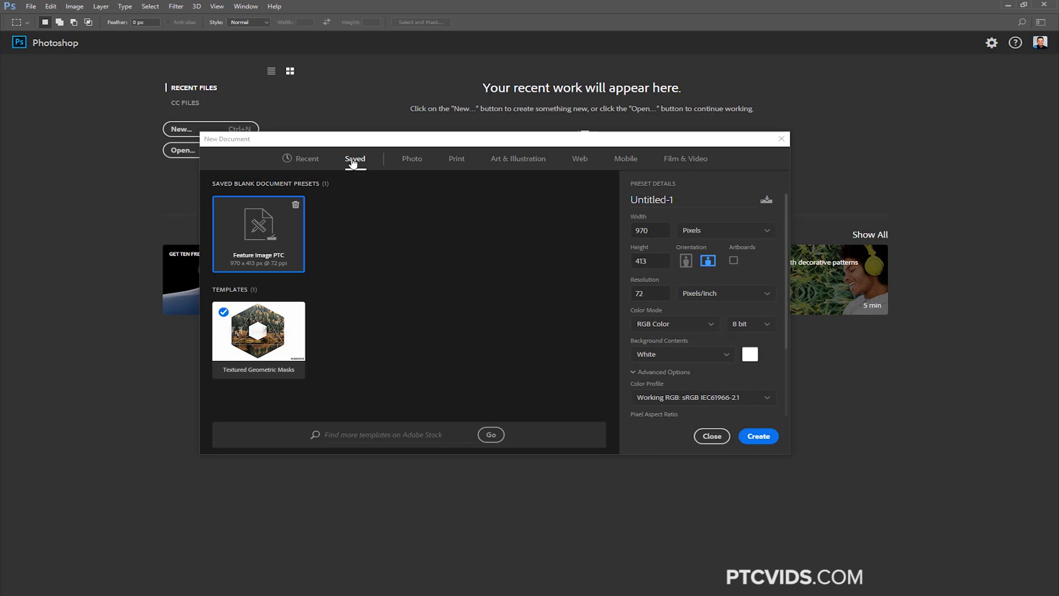
Compare the recent items with the saved presets and delete the Feature Image PTC preset
left_click(310, 171)
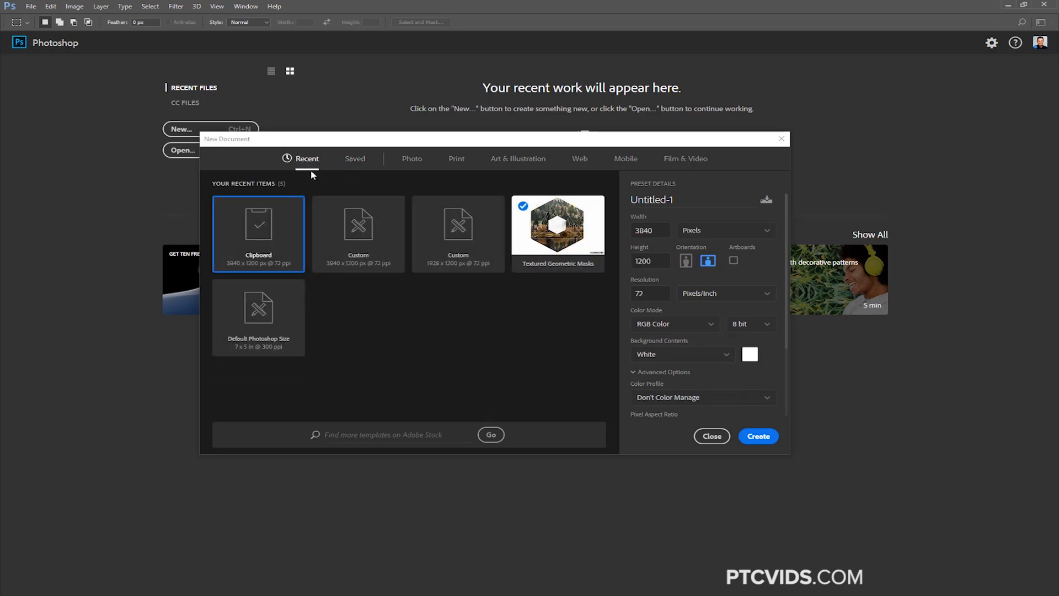
left_click(355, 159)
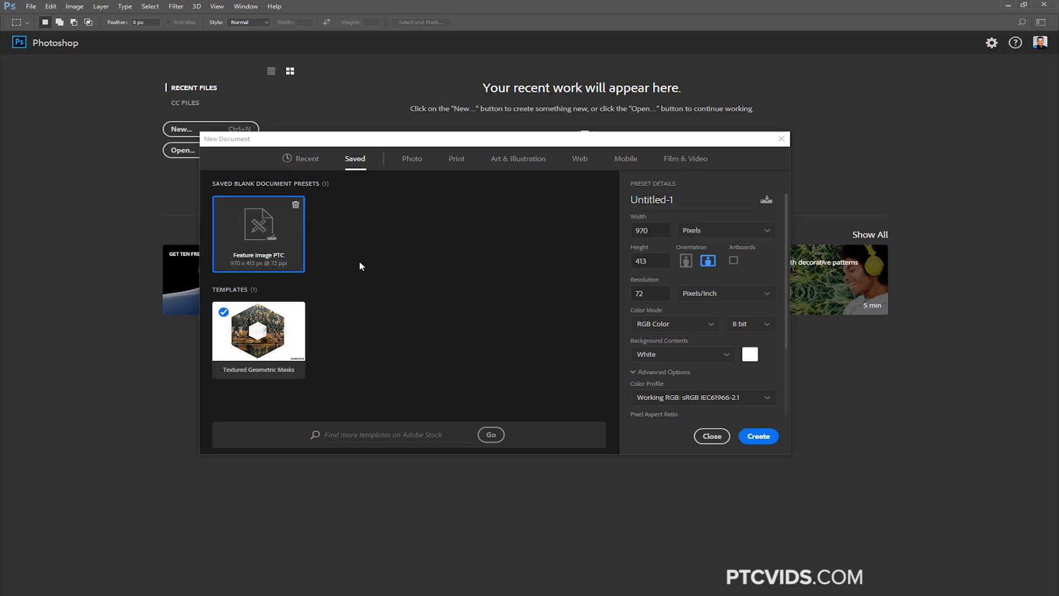
left_click(295, 204)
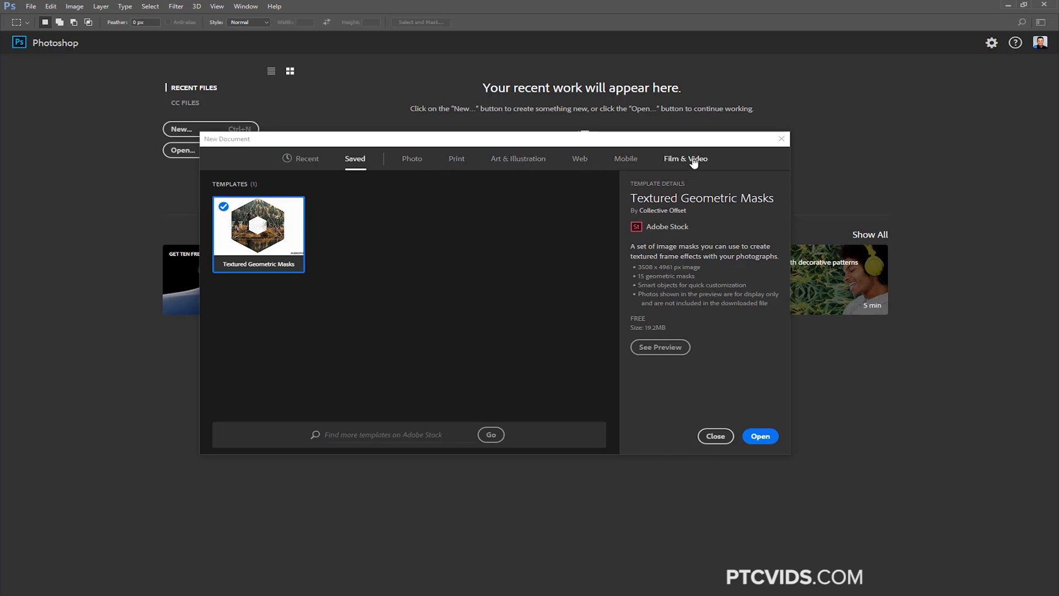
Browse the blank document presets and templates in the Photo category
left_click(415, 164)
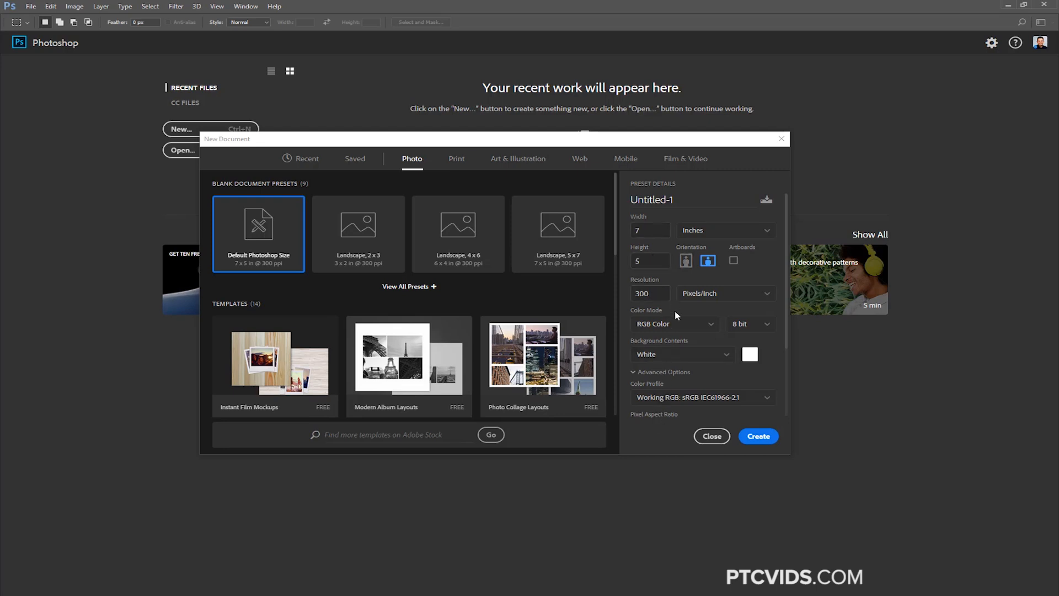
scroll(619, 239, "down", 3)
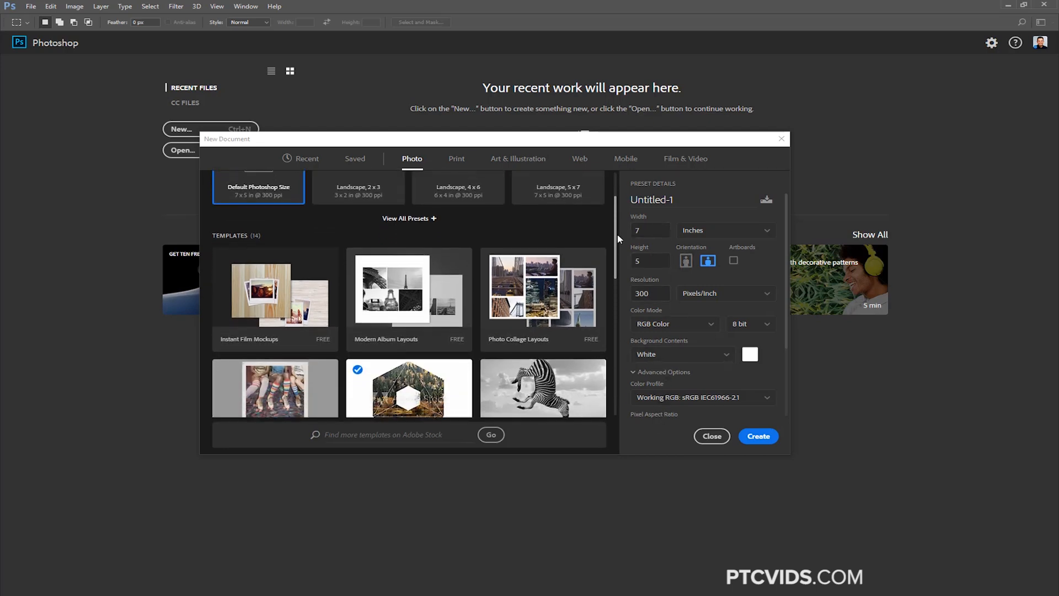
scroll(618, 238, "down", 3)
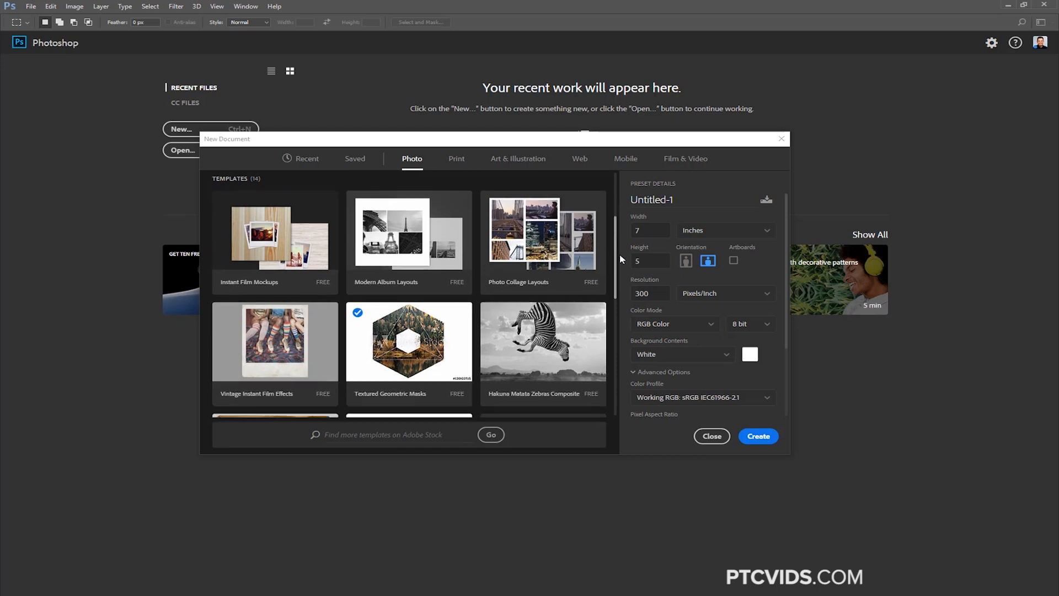
scroll(622, 259, "down", 3)
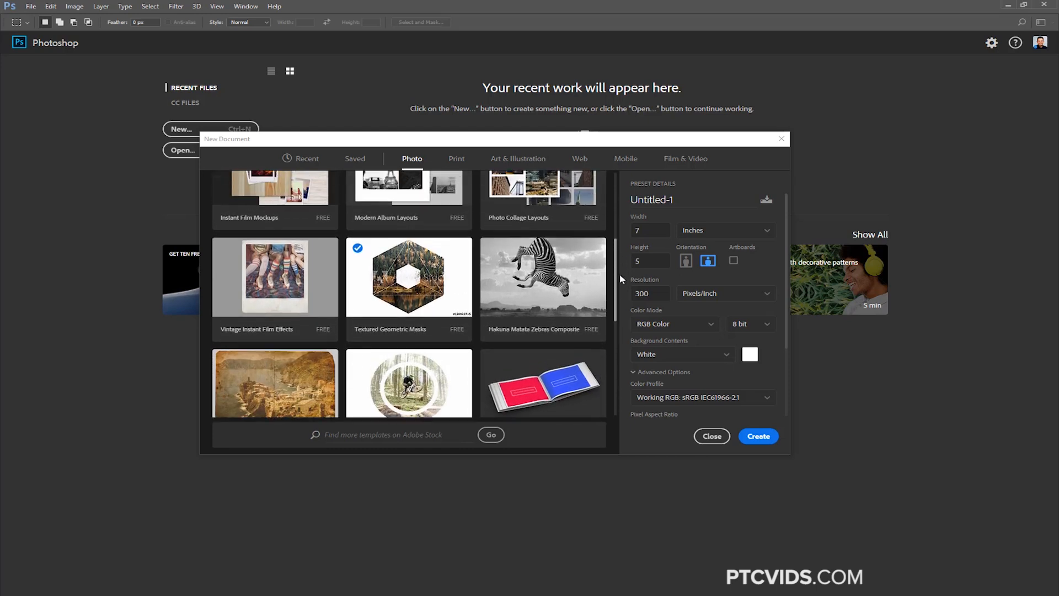
scroll(618, 266, "up", 1)
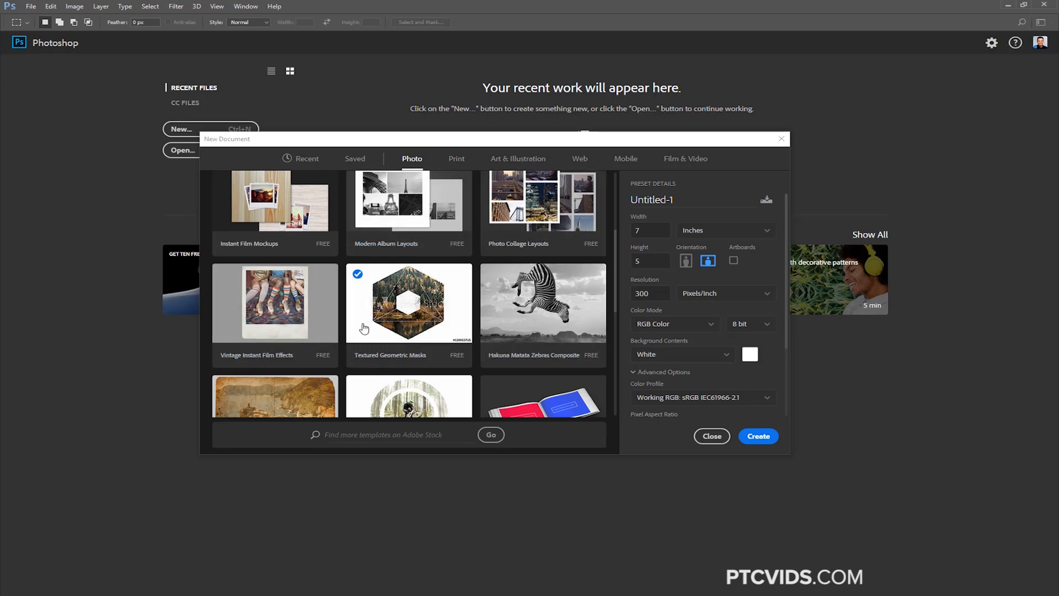
Read the Textured Geometric Masks template's details and view its preview, closing the preview when done
left_click(425, 303)
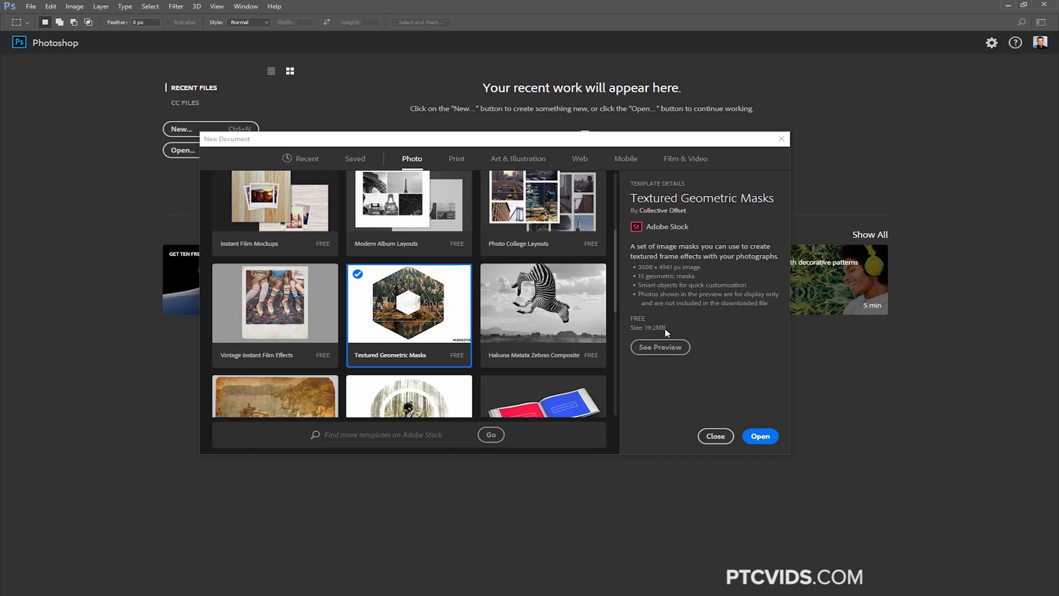
left_click(670, 348)
mouse_move(616, 255)
left_mouse_down()
mouse_move(613, 380)
mouse_move(620, 239)
left_mouse_up()
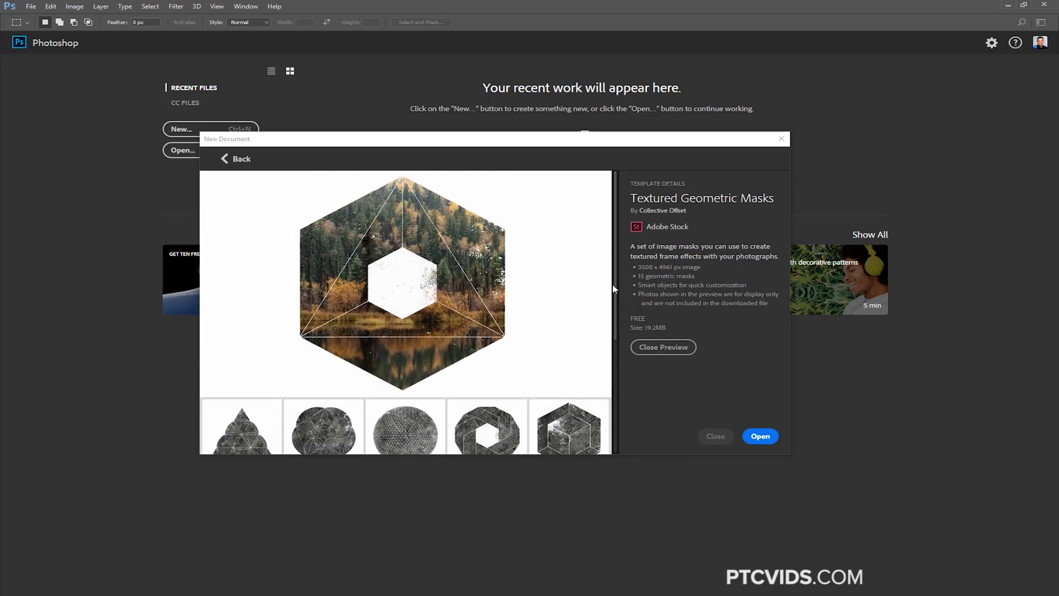
left_click(678, 351)
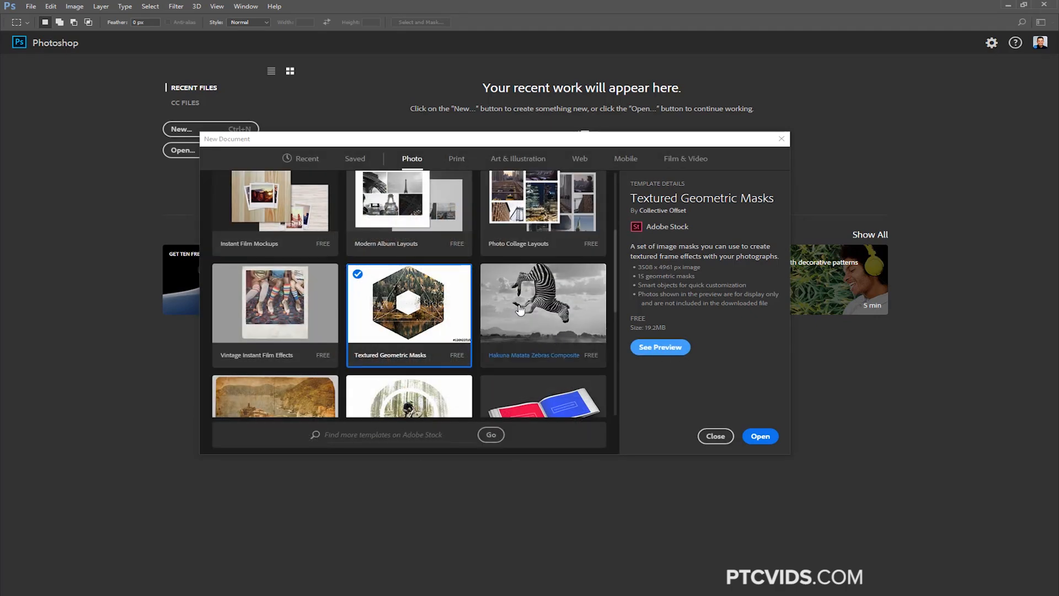
Browse the presets and templates in the Print, Art & Illustration and Web categories
left_click(456, 164)
scroll(408, 232, "down", 3)
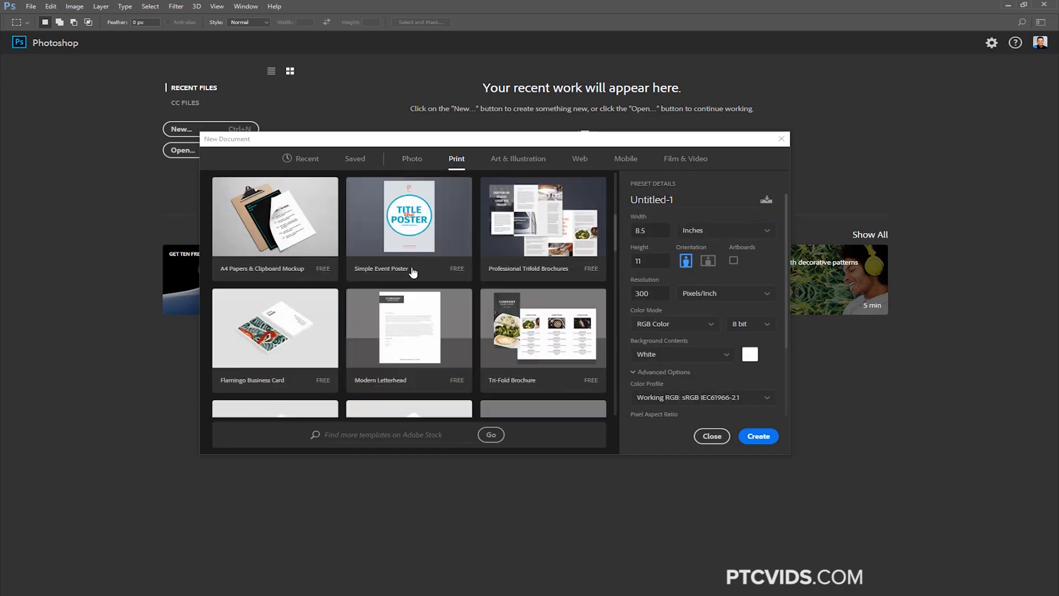
left_click_drag(615, 231, 627, 212)
left_click(517, 158)
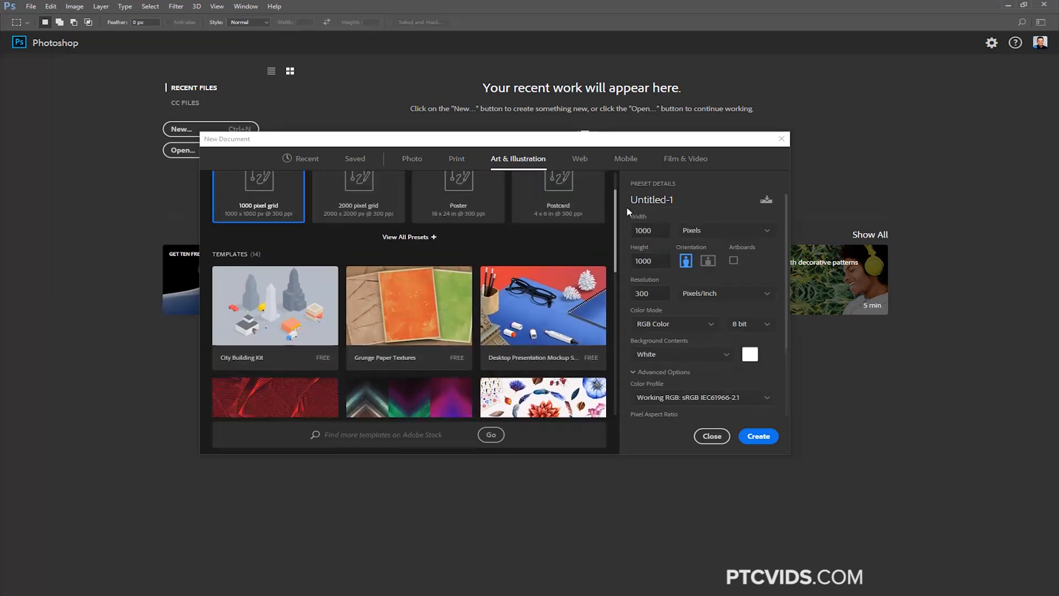
left_click(580, 158)
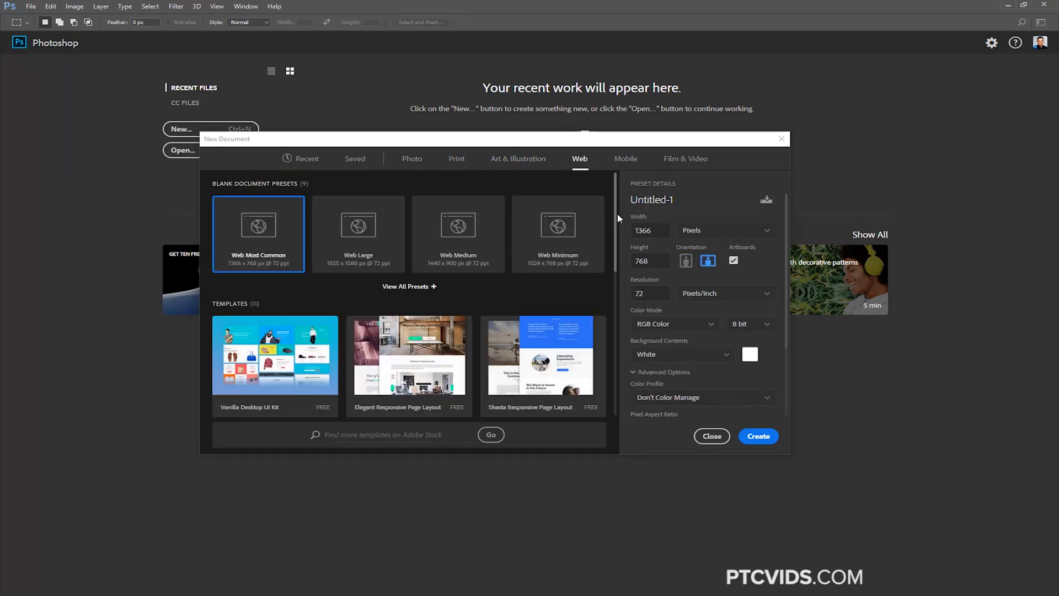
left_click_drag(617, 217, 601, 269)
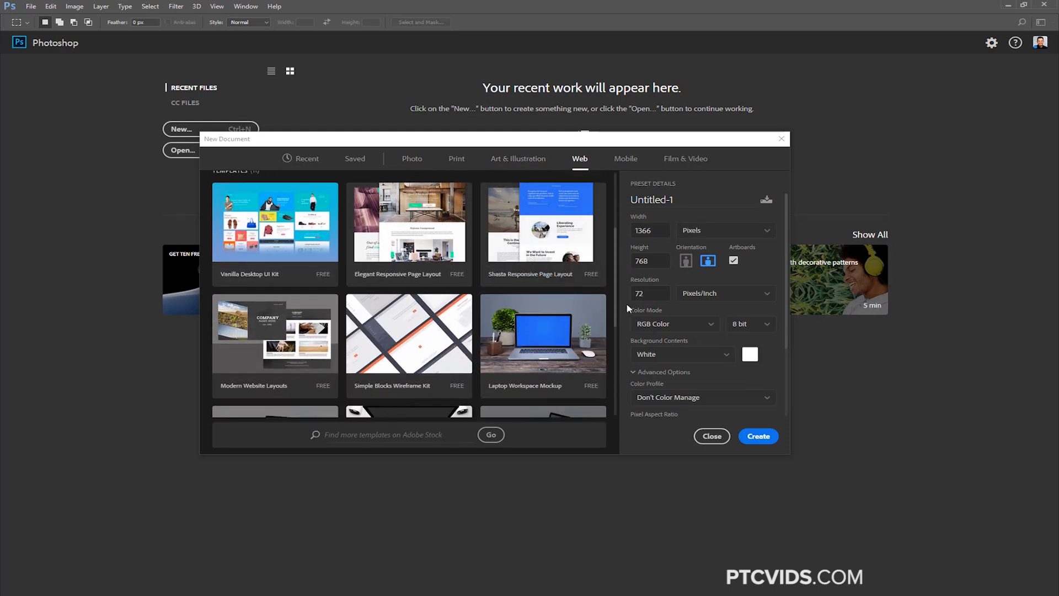
Look through the Mobile and Film & Video presets and templates
left_click(627, 161)
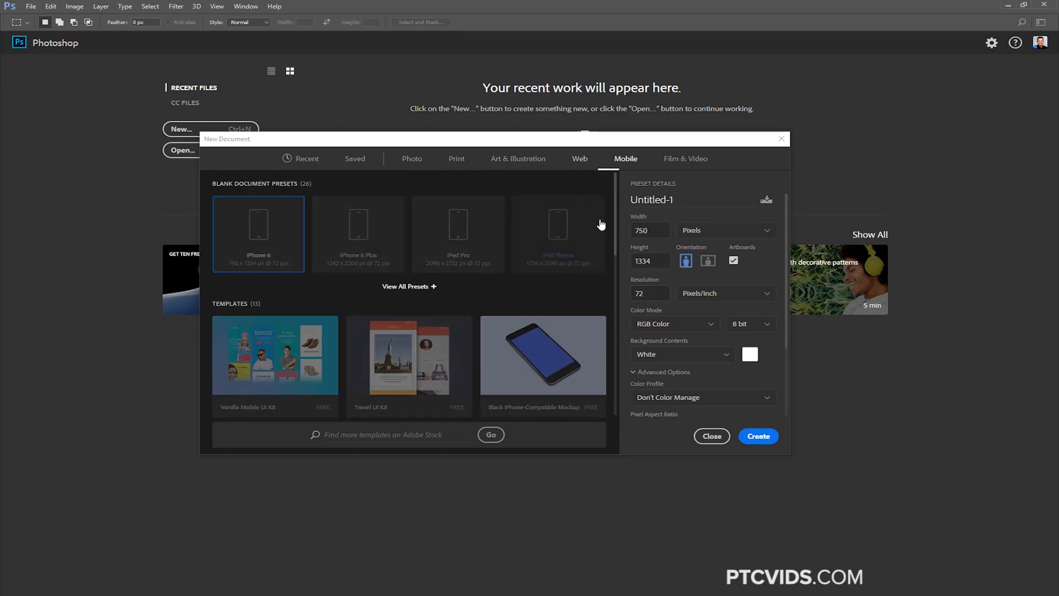
scroll(615, 272, "down", 2)
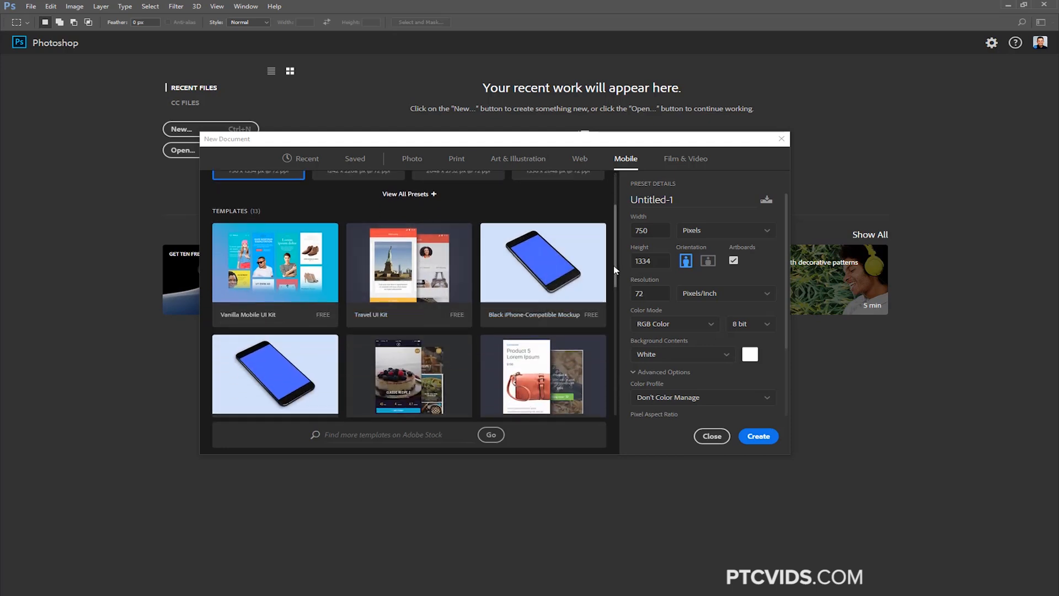
left_click(683, 159)
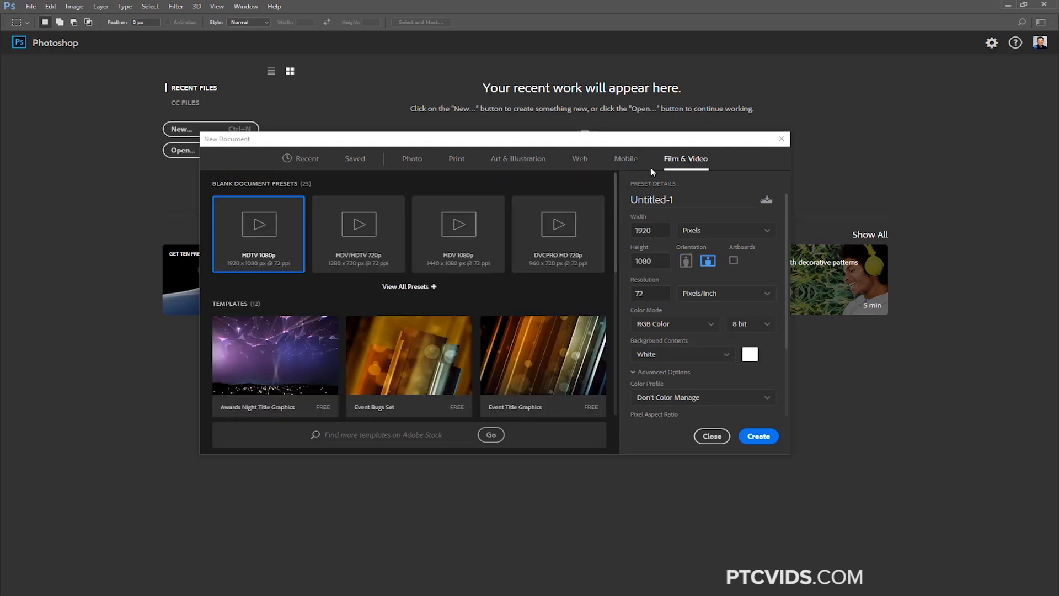
scroll(614, 270, "down", 2)
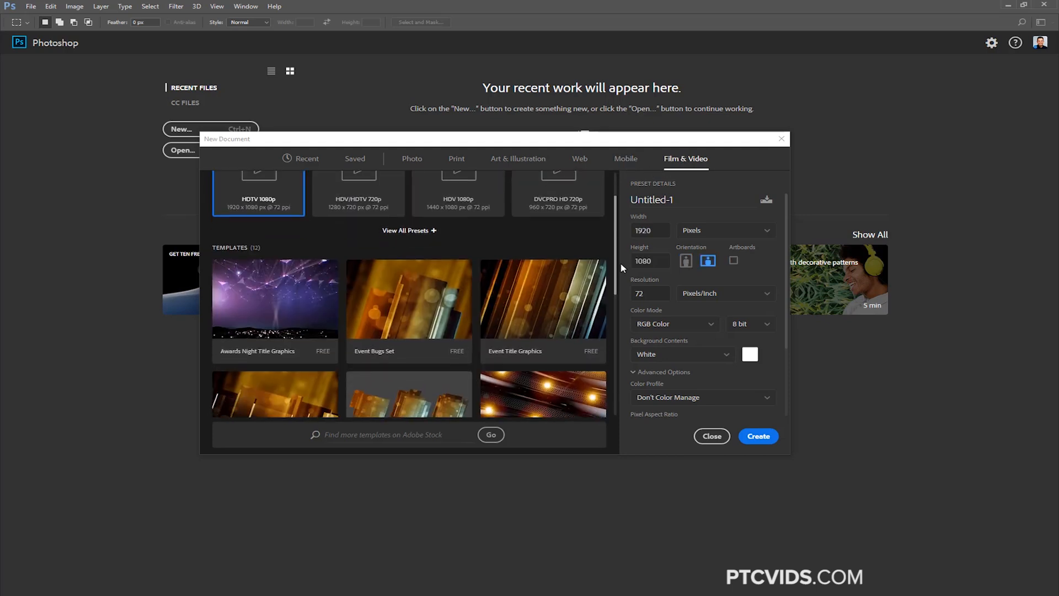
left_click_drag(622, 280, 610, 226)
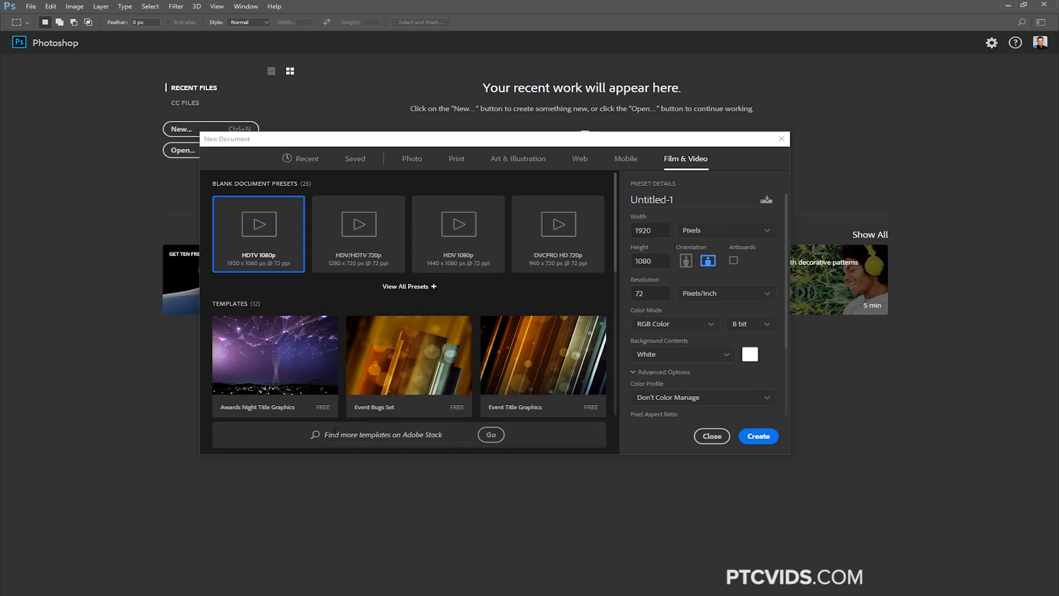
Compare the Hakuna Matata Zebras Composite and Textured Geometric Masks photo templates, and open Textured Geometric Masks as a document
left_click(411, 159)
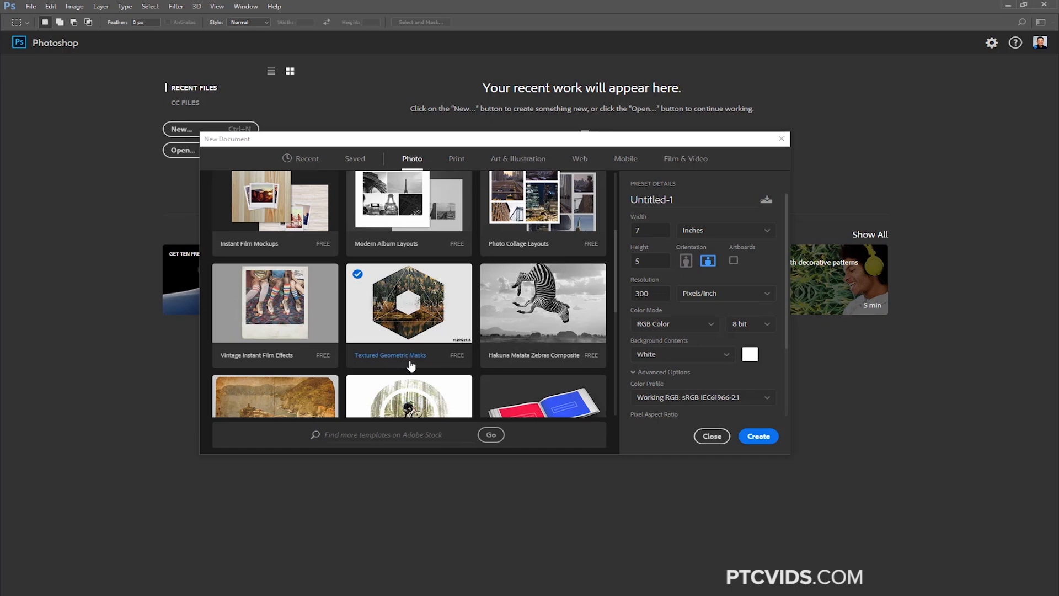
left_click(413, 330)
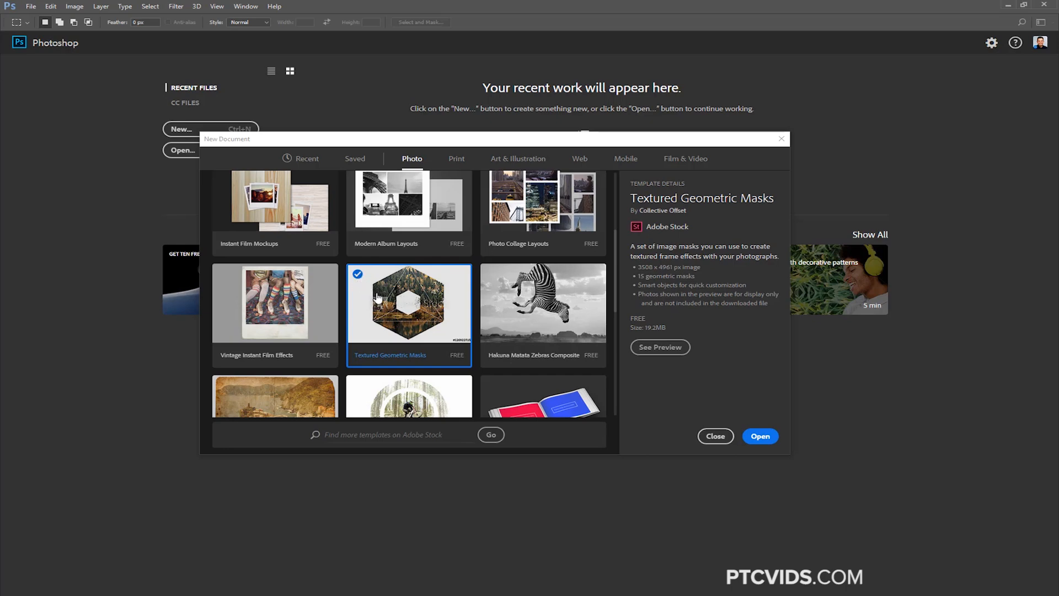
left_click(532, 319)
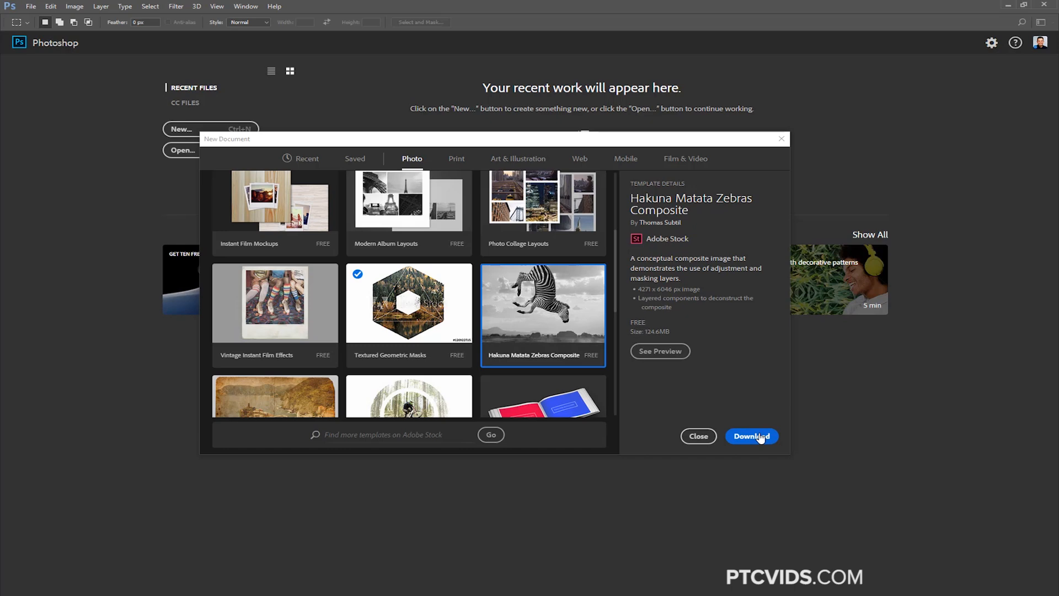
left_click(406, 306)
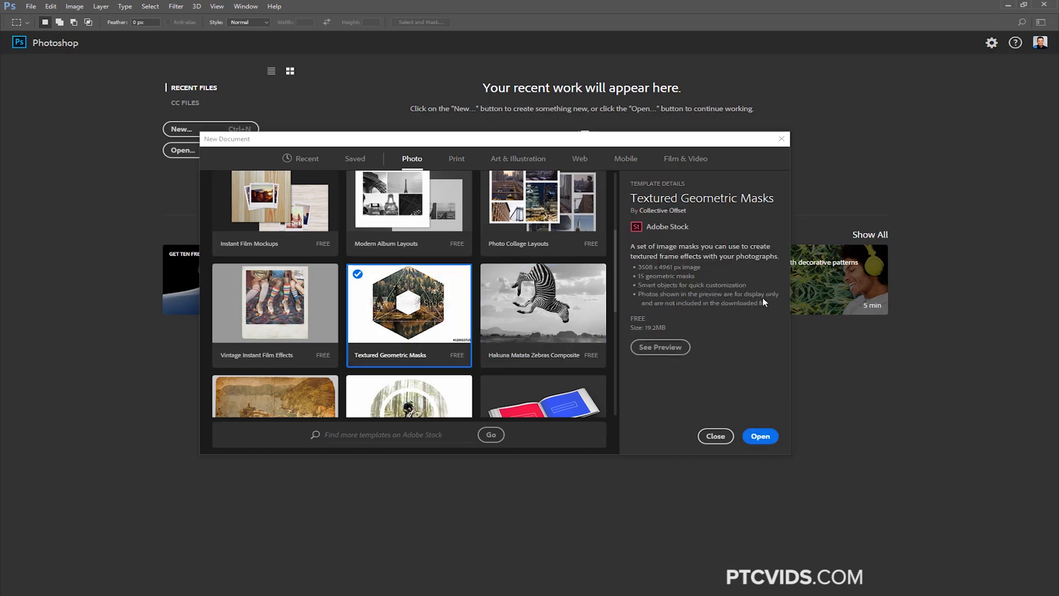
left_click(759, 436)
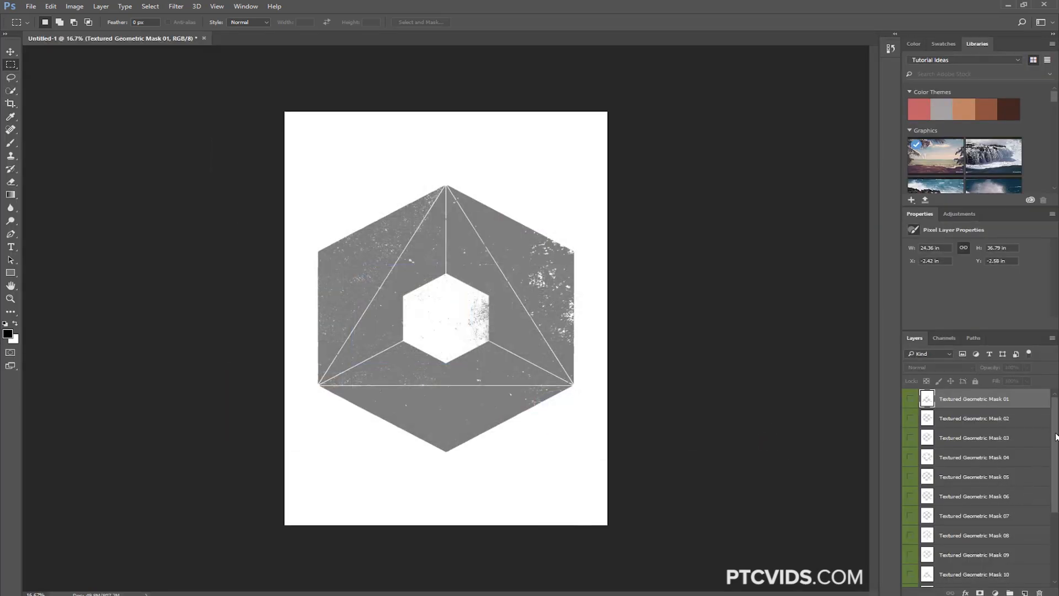
Try out the layers Textured Geometric Mask 08 to 14 by toggling their visibility, leaving only Mask 15 shown over the photo placeholder
left_click_drag(1055, 435, 1057, 522)
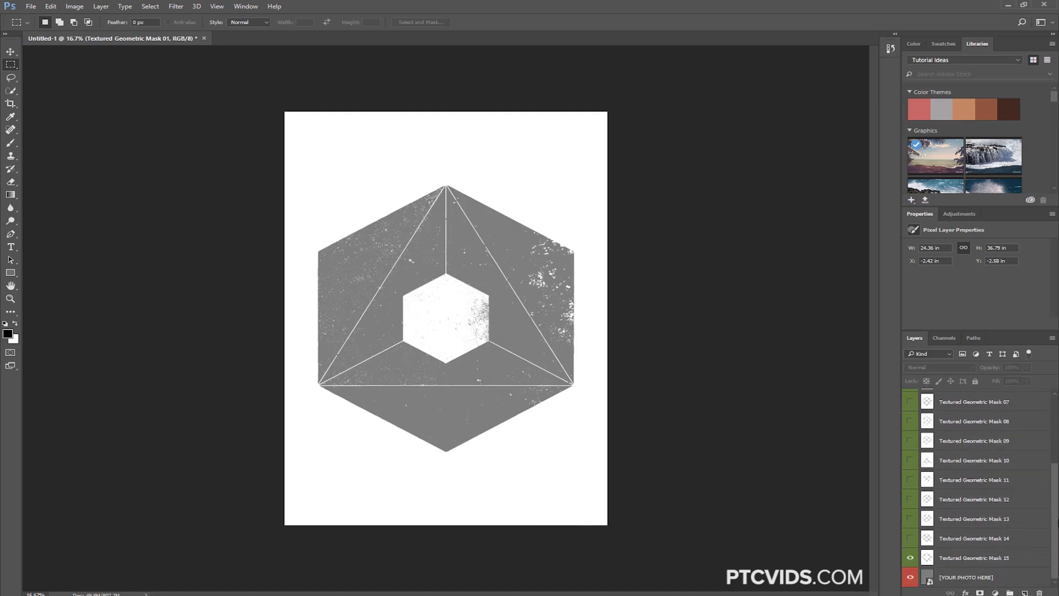
left_click(911, 558)
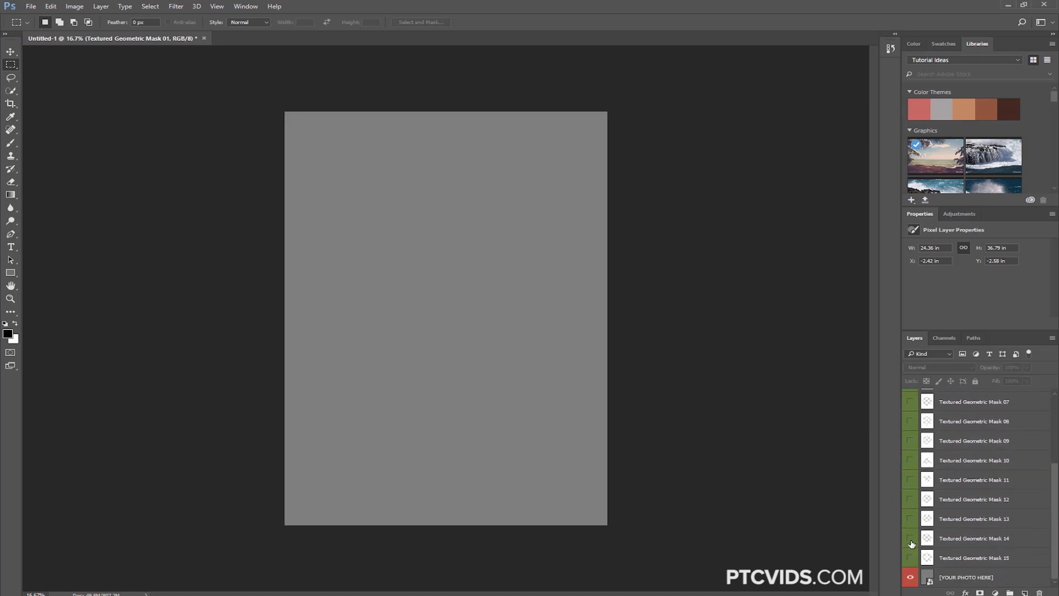
left_click(910, 538)
left_click(910, 519)
left_click(910, 499)
left_click(910, 480)
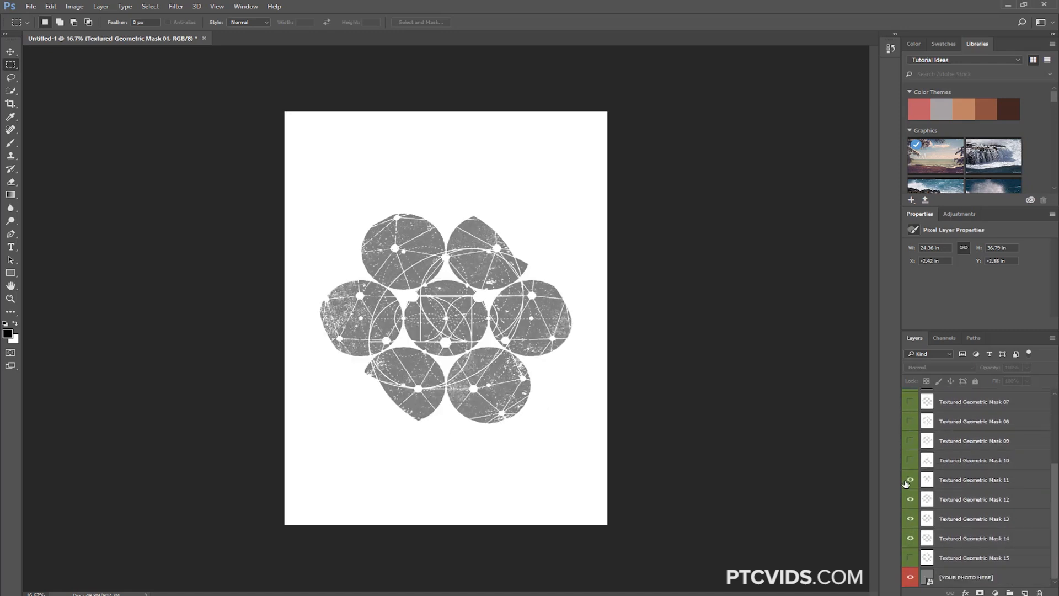
left_click(908, 461)
left_click(909, 445)
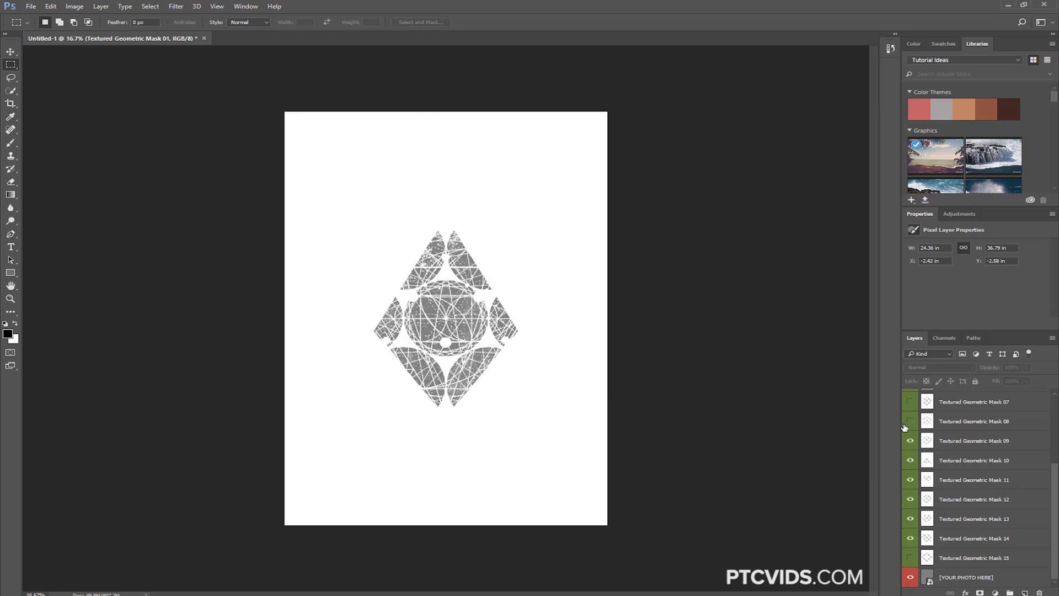
left_click(908, 423)
left_click_drag(909, 424, 910, 543)
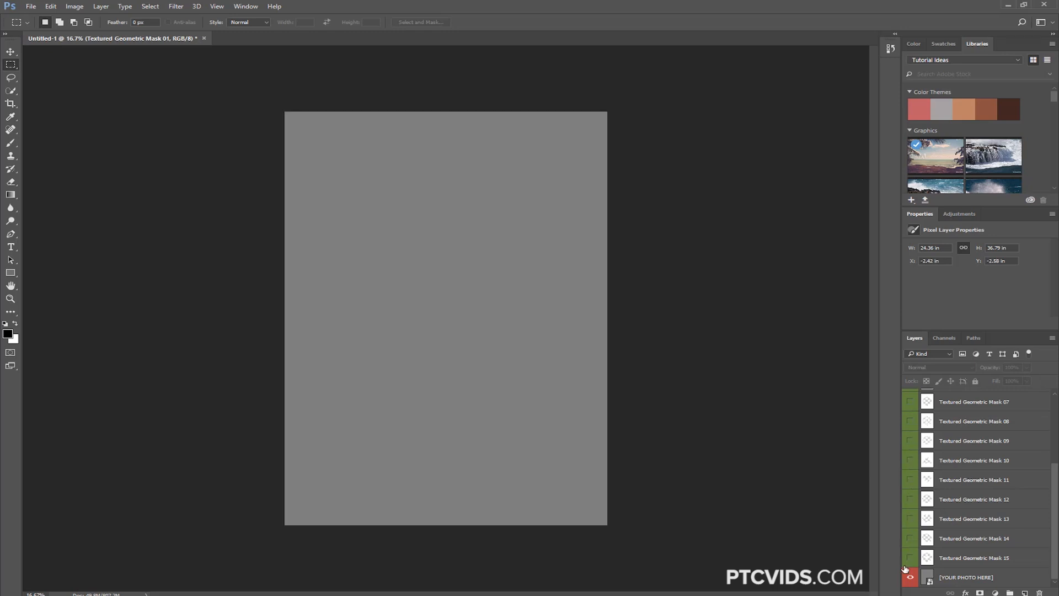
left_click(911, 557)
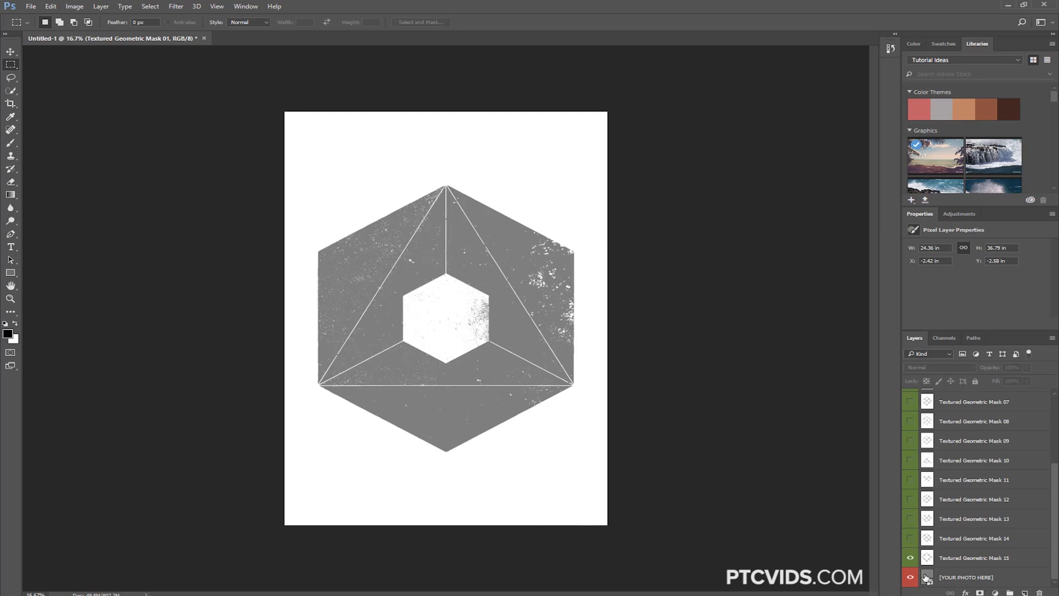
Fill the [YOUR PHOTO HERE] smart object with the Natural tropical coast line image scaled to cover the canvas, save it, and return to the template
double_click(927, 577)
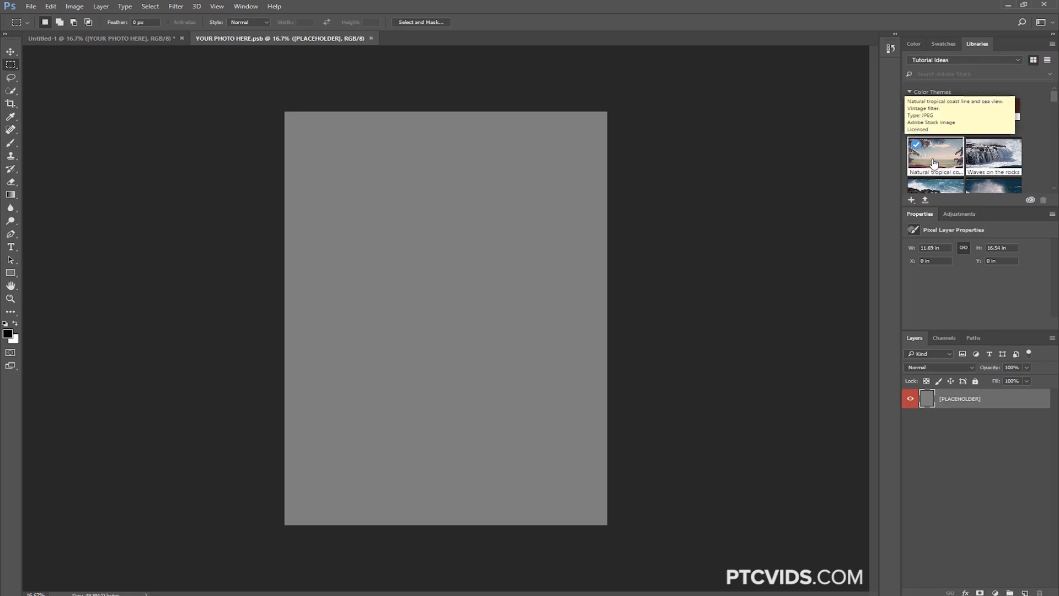
left_click_drag(940, 156, 525, 280)
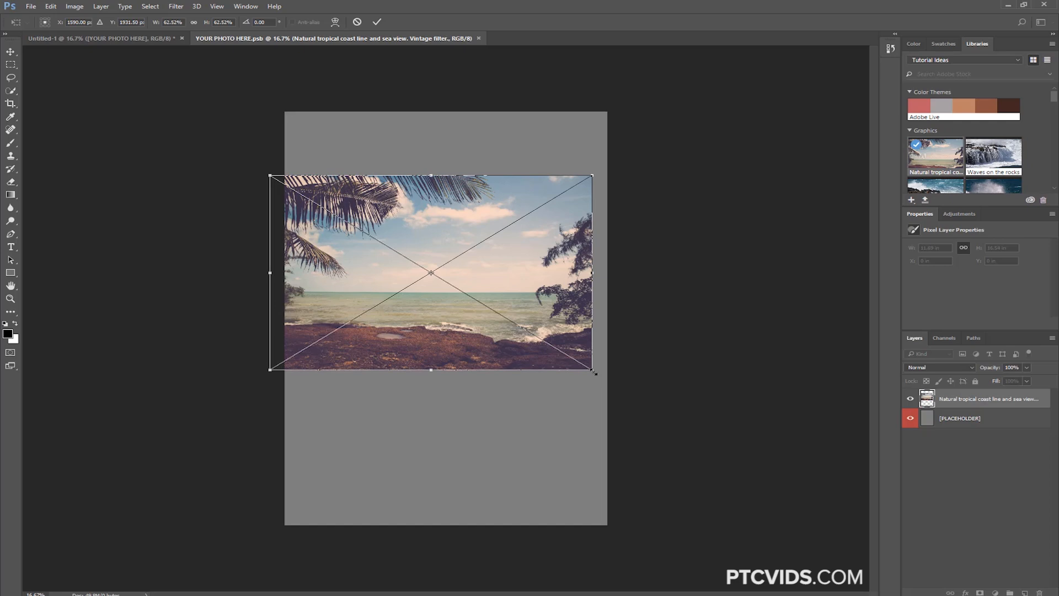
left_click_drag(598, 376, 730, 456)
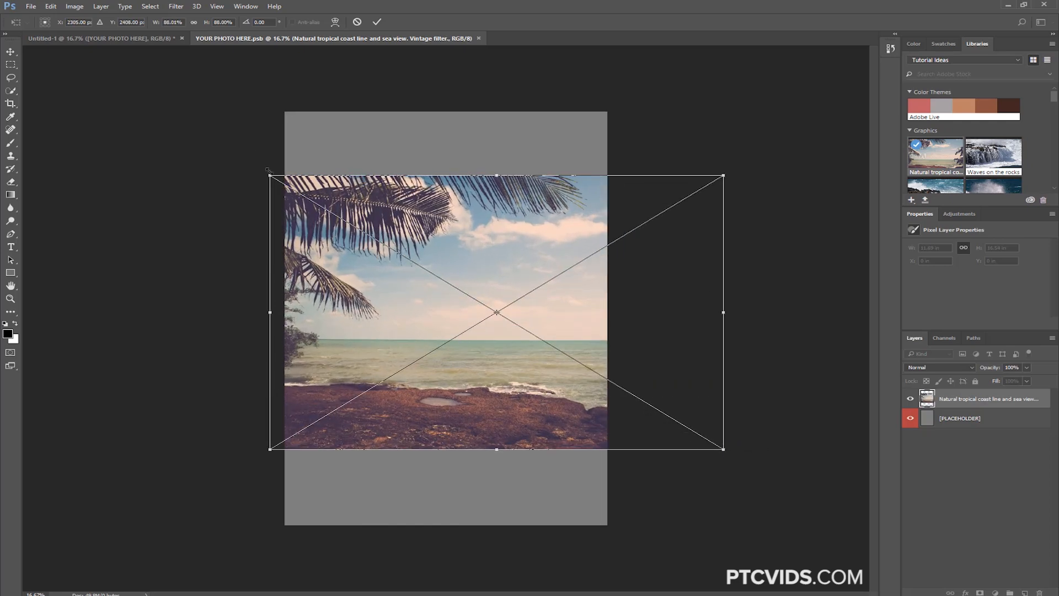
left_click_drag(248, 154, 123, 86)
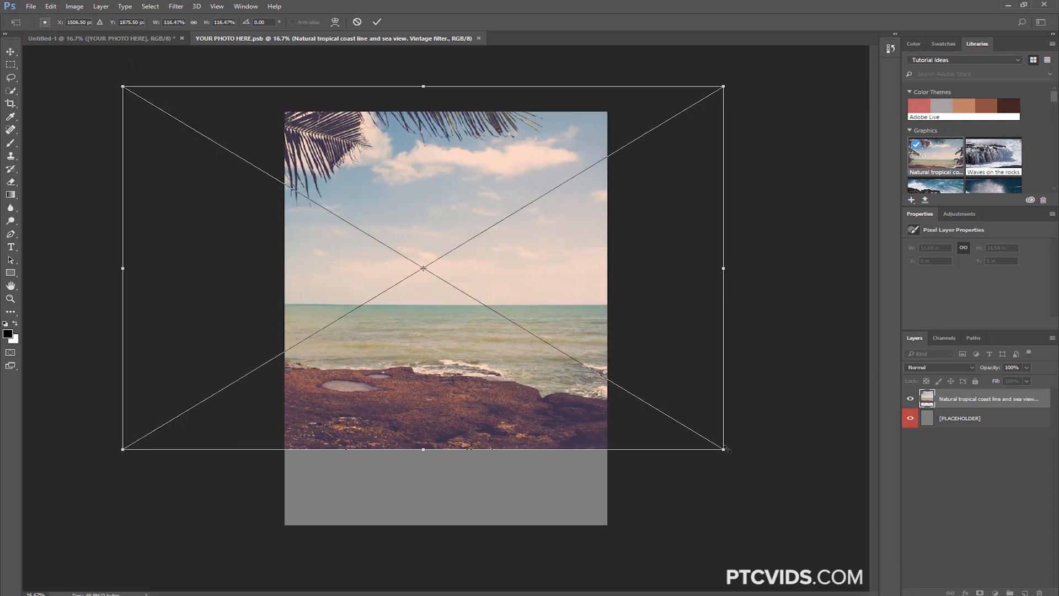
left_click_drag(726, 450, 858, 531)
left_click_drag(711, 491, 462, 488)
key("Return")
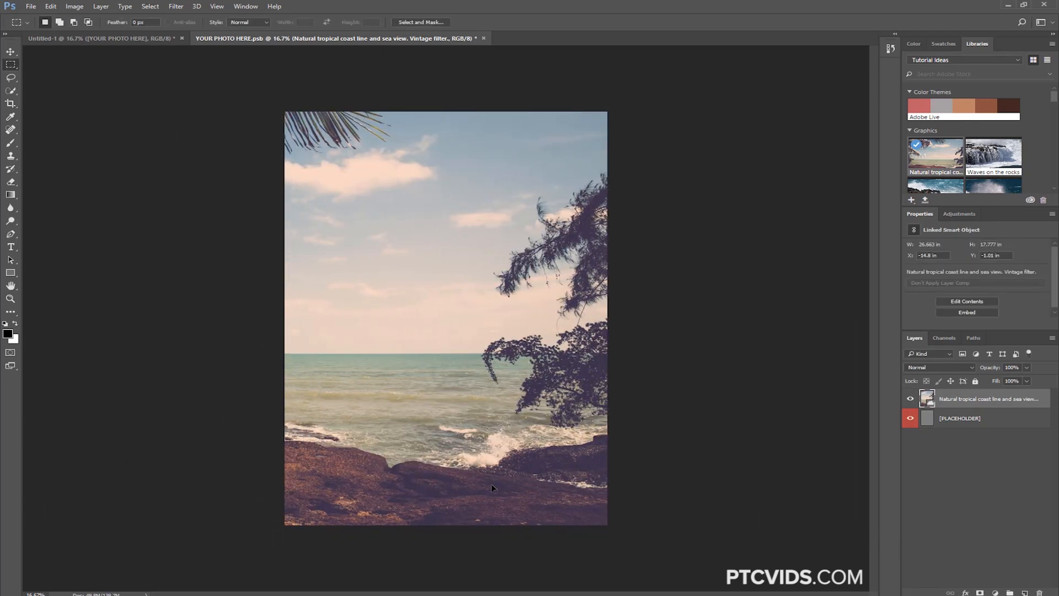
key("ctrl+s")
left_click(96, 42)
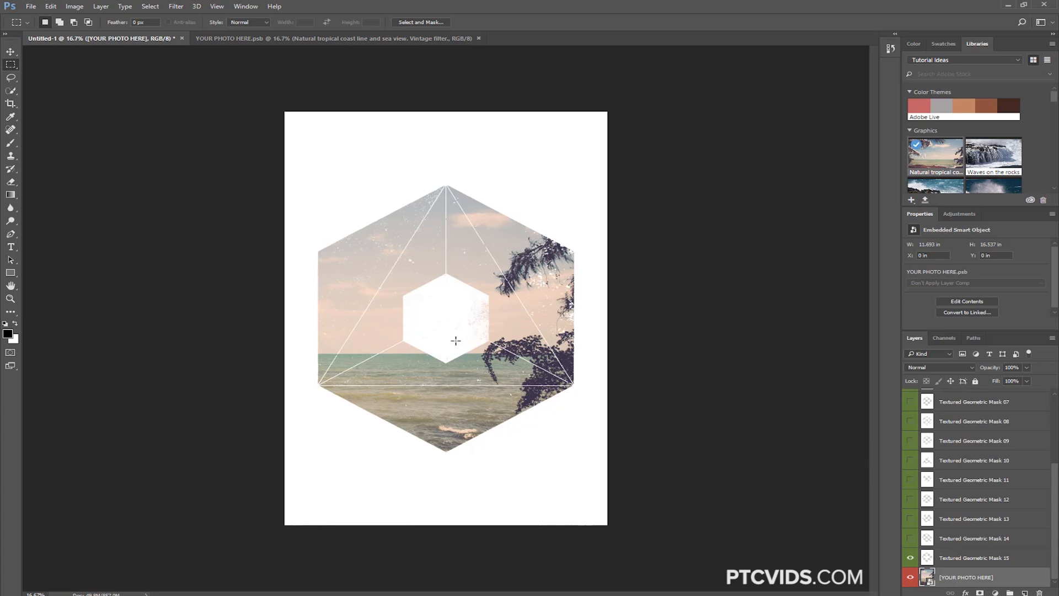
Try Textured Geometric Masks 13, 10, 08 and 14 over the photo, leaving only Mask 14 visible
left_click(909, 519)
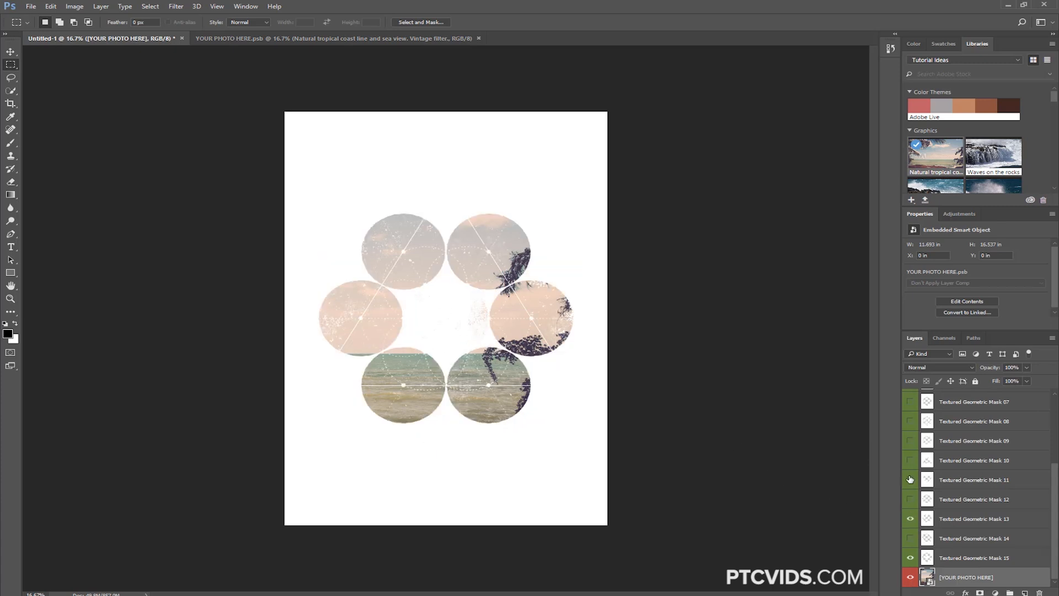
left_click(910, 459)
left_click(910, 421)
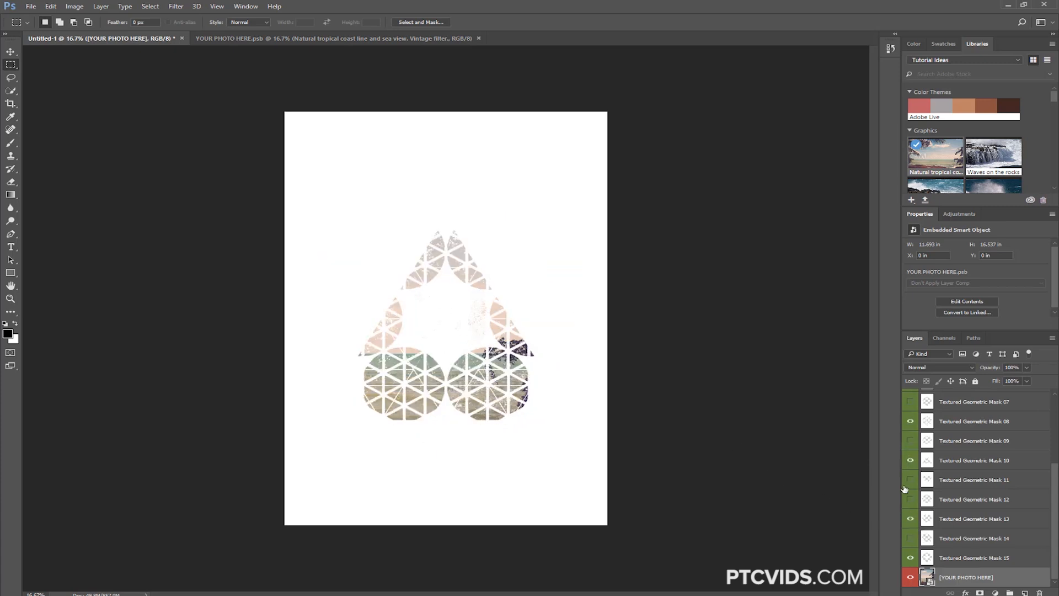
left_click(910, 518)
left_click(910, 538)
left_click(909, 557)
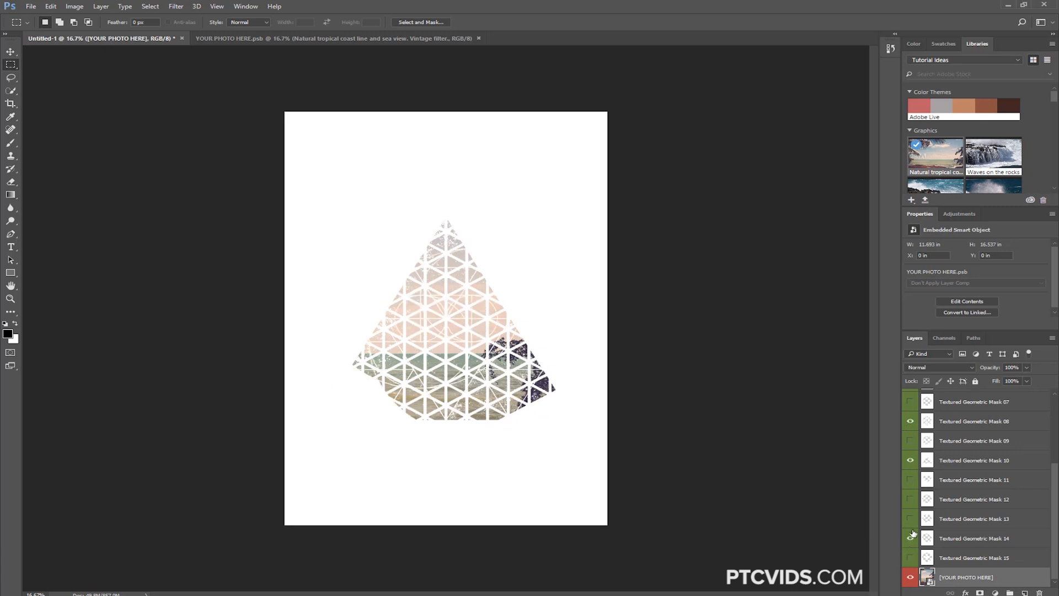
left_click(910, 421)
left_click(908, 461)
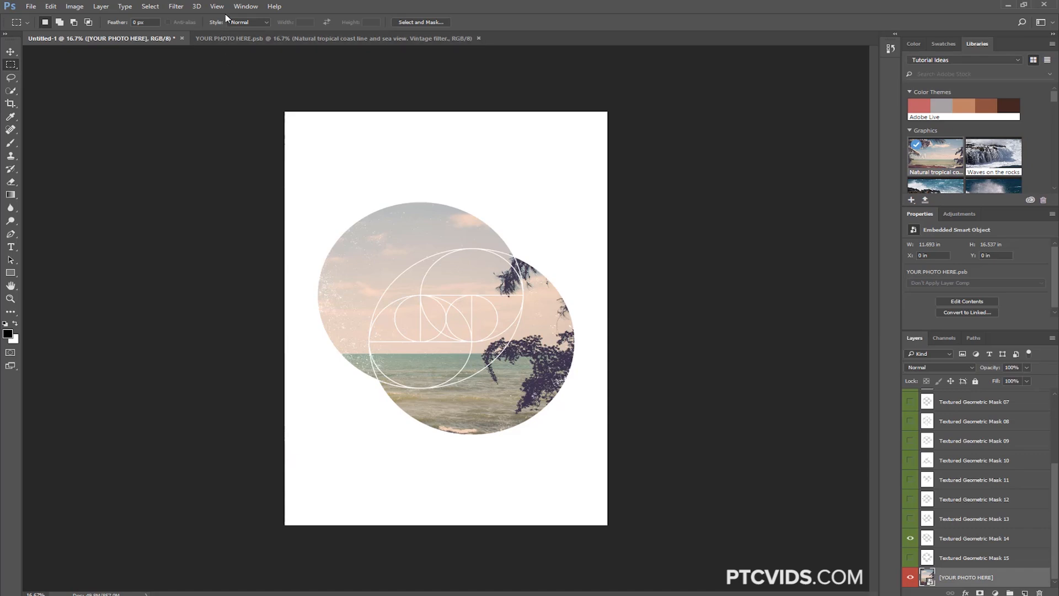
Arrange the template and YOUR PHOTO HERE.psb in a 2-up vertical layout and activate the placeholder document
left_click(238, 9)
mouse_move(252, 18)
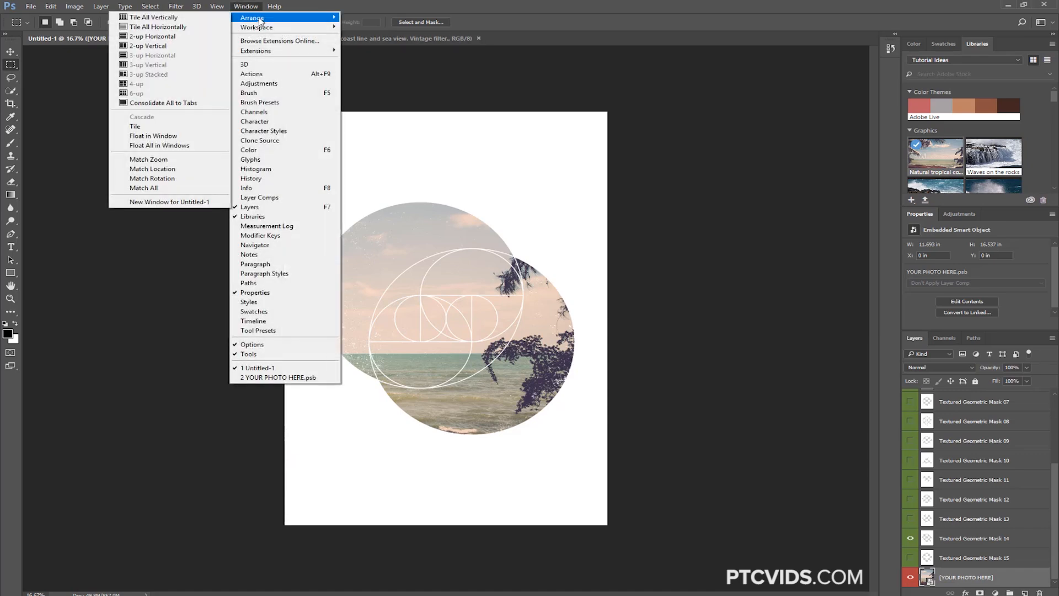
left_click(160, 47)
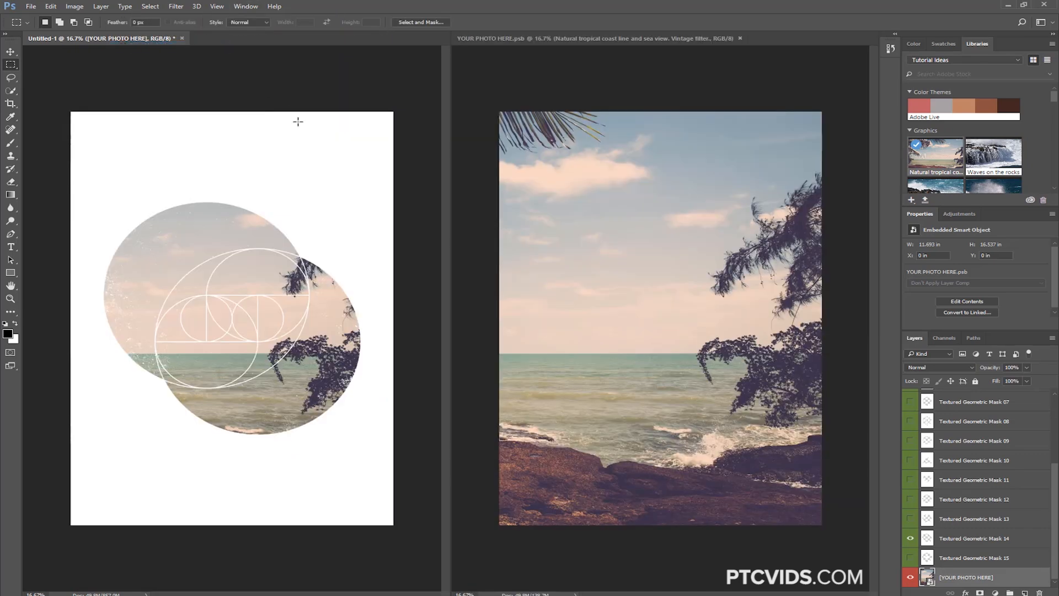
left_click(607, 360)
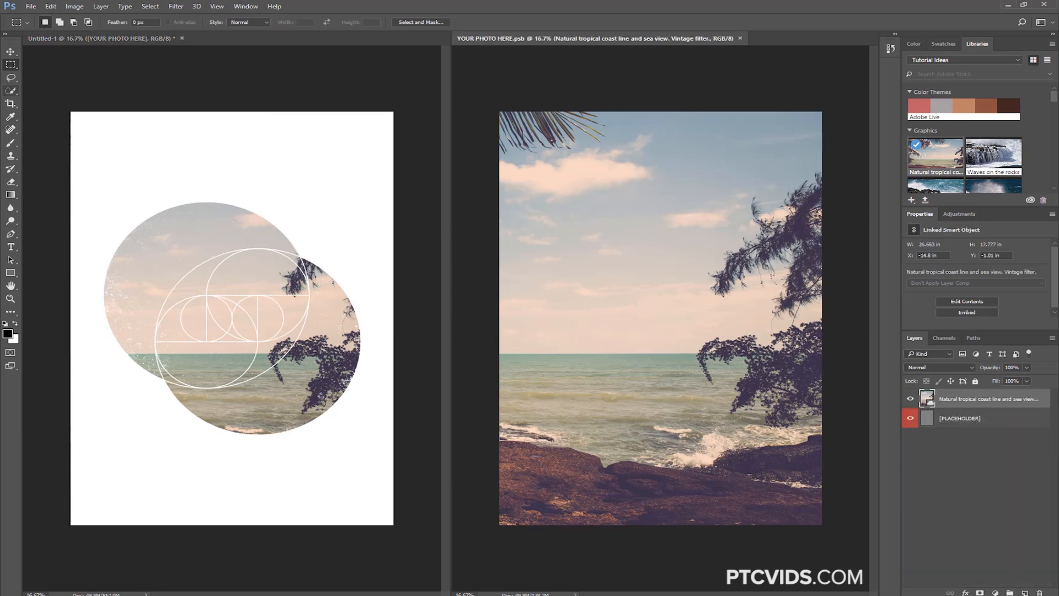
Reposition the coast photo to about X -16.04 in, Y -3.04 in, saving after each move, and close the placeholder document
left_click(12, 51)
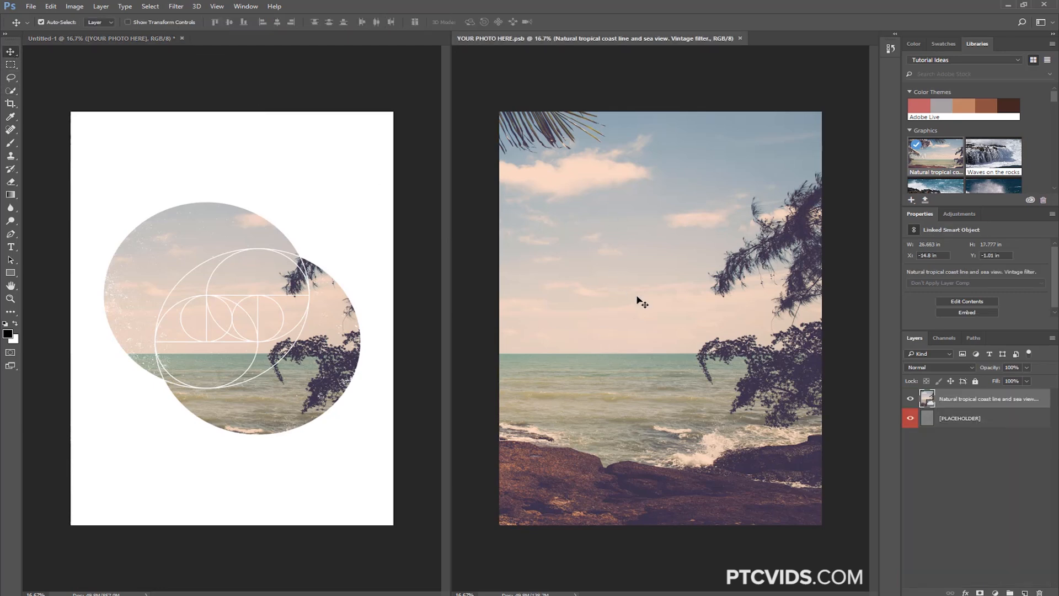
mouse_move(701, 346)
left_mouse_down()
mouse_move(692, 348)
mouse_move(682, 273)
mouse_move(692, 378)
mouse_move(722, 375)
mouse_move(706, 356)
left_mouse_up()
key("ctrl+s")
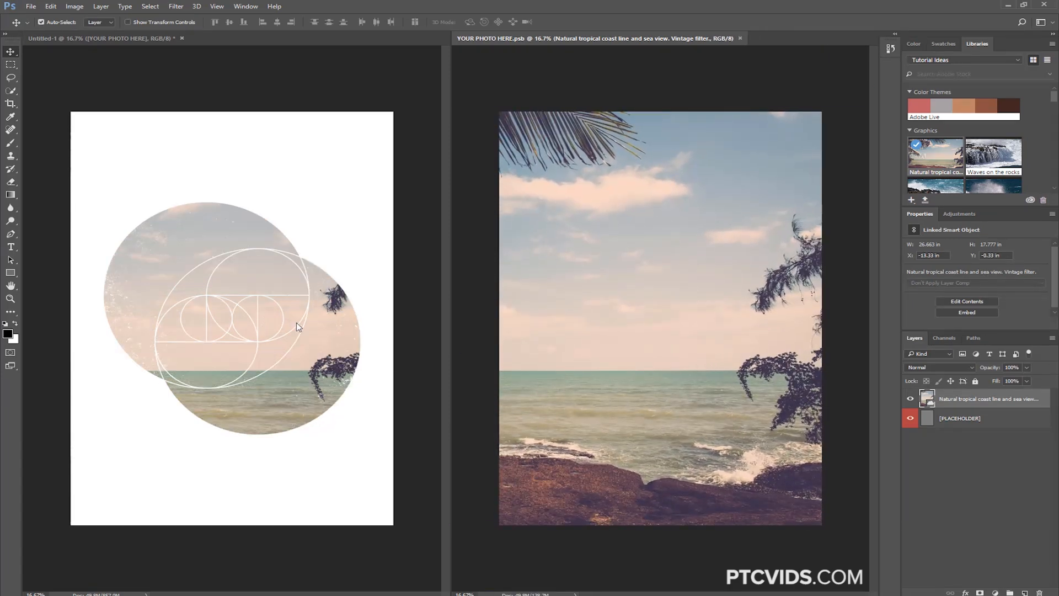
mouse_move(604, 309)
left_mouse_down()
mouse_move(532, 314)
mouse_move(594, 316)
mouse_move(593, 293)
mouse_move(598, 310)
mouse_move(590, 302)
left_mouse_up()
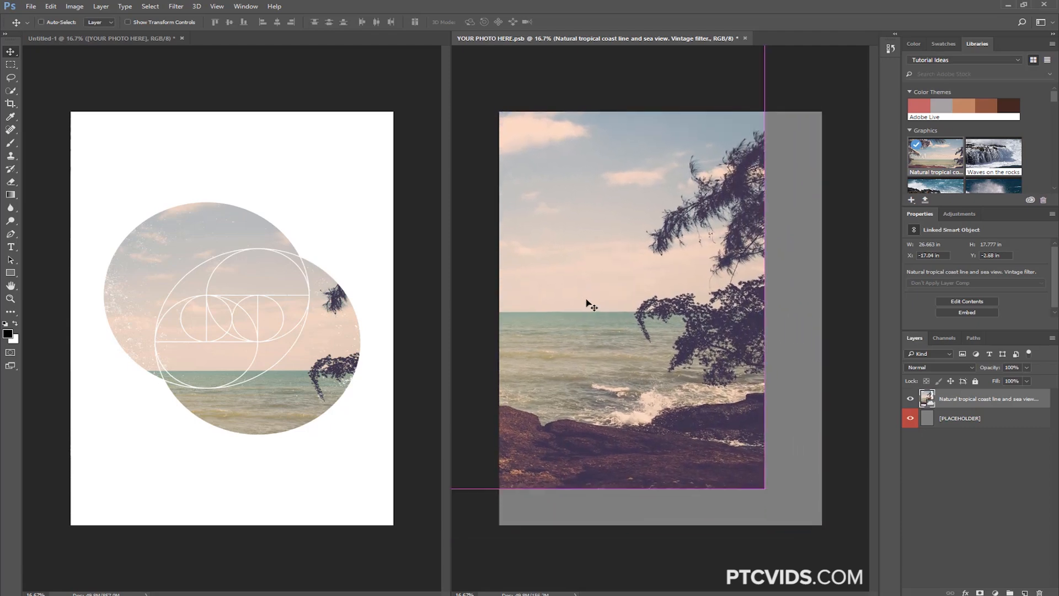
key("ctrl+s")
left_click_drag(647, 325, 675, 321)
key("ctrl+s")
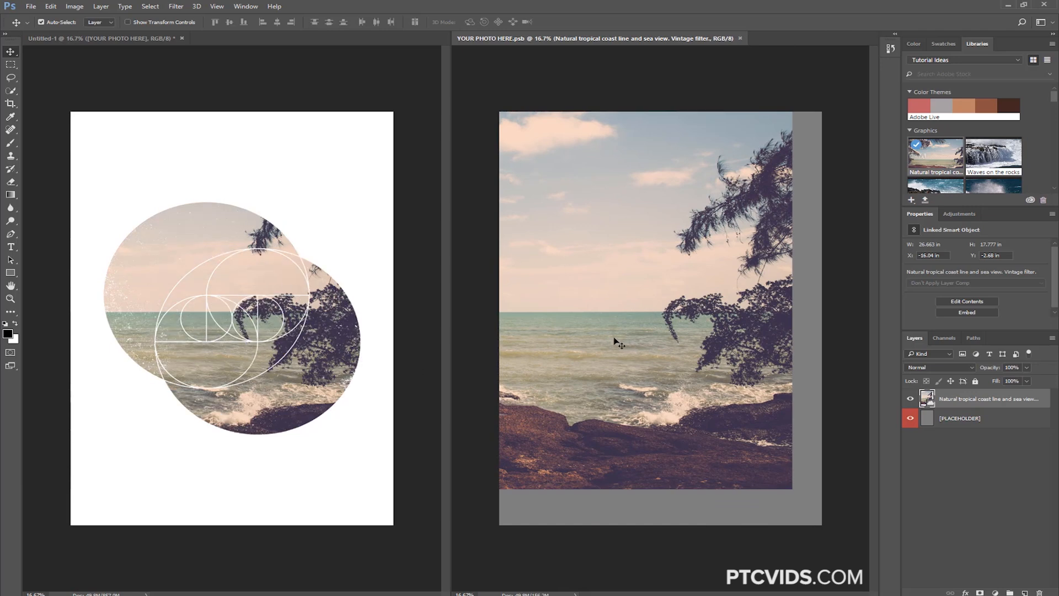
left_click_drag(612, 339, 621, 336)
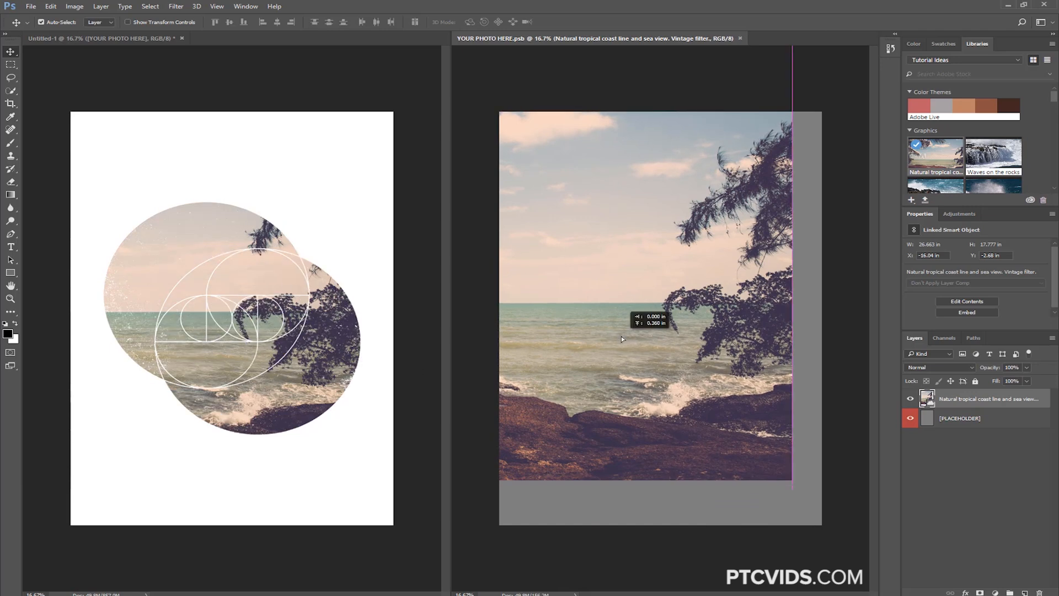
key("ctrl+s")
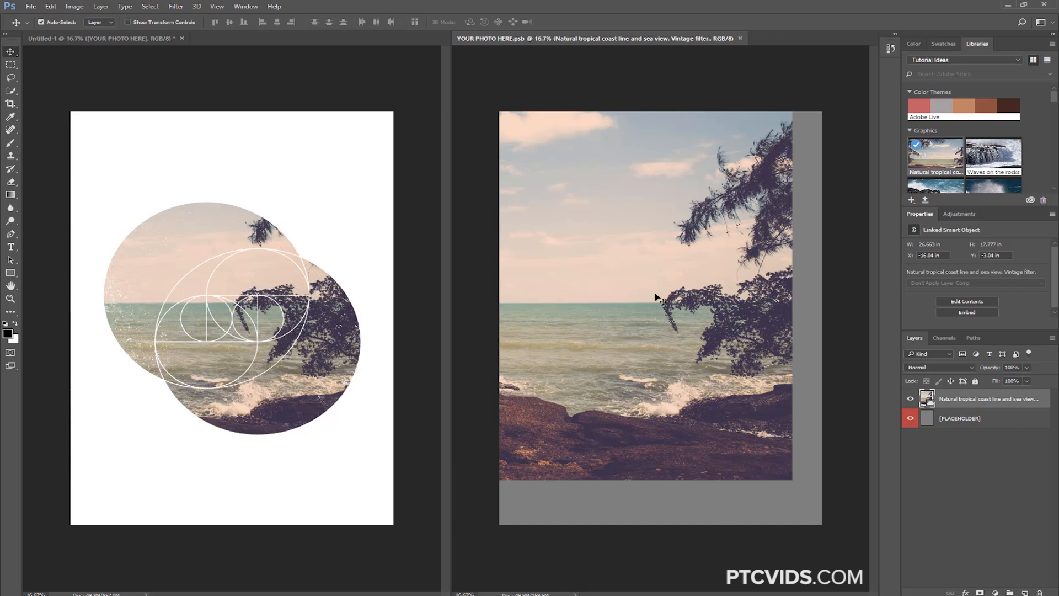
left_click(740, 38)
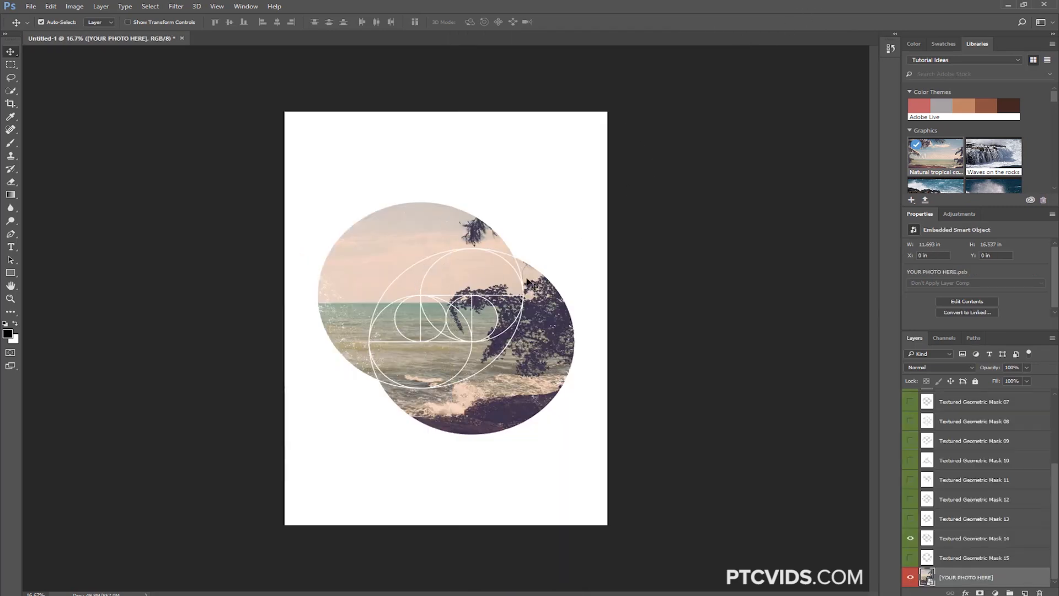
Switch to the Stock Templates library and expand its Templates group to view the licensed template
left_click(984, 62)
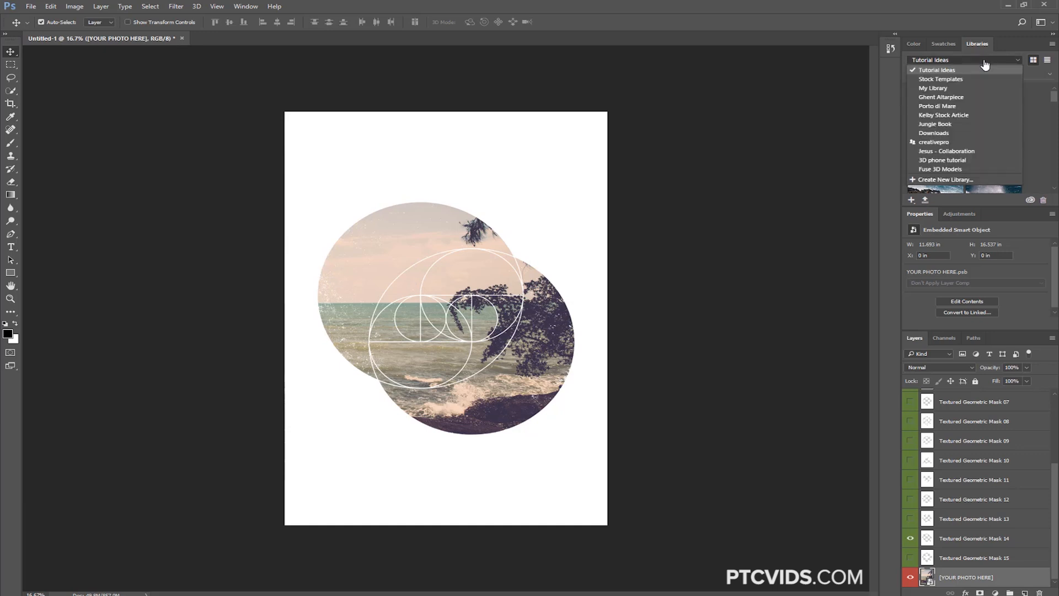
left_click(921, 80)
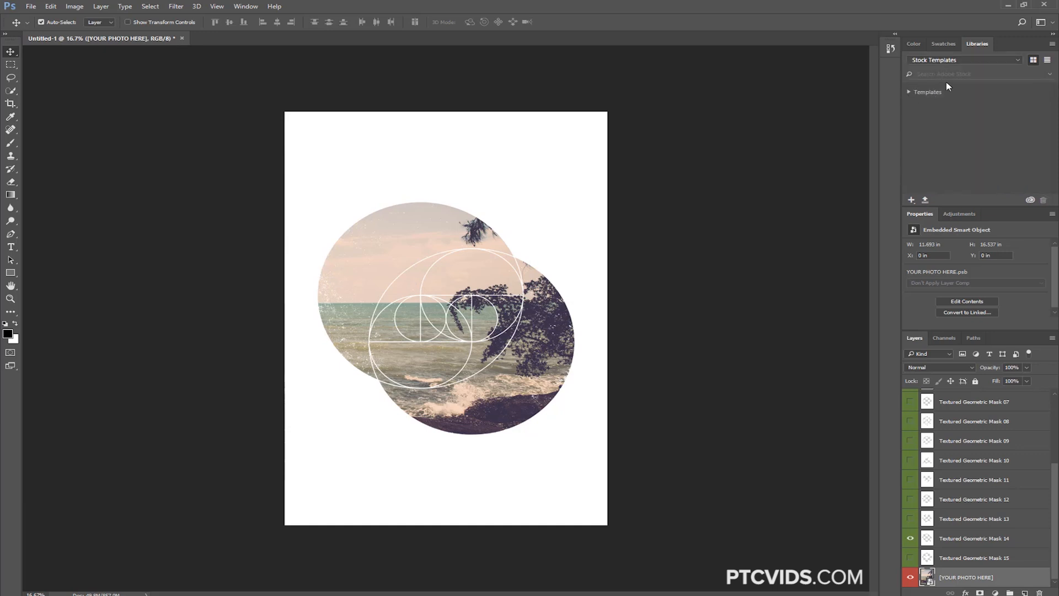
left_click(913, 95)
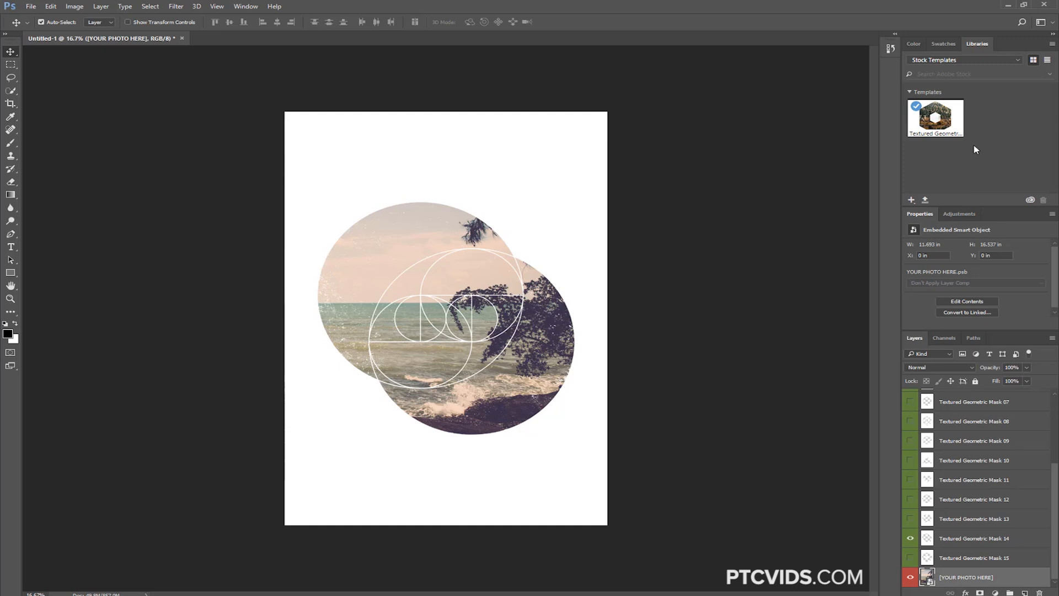
Review the recent items in the New Document dialog and close it without creating a document
key("ctrl+n")
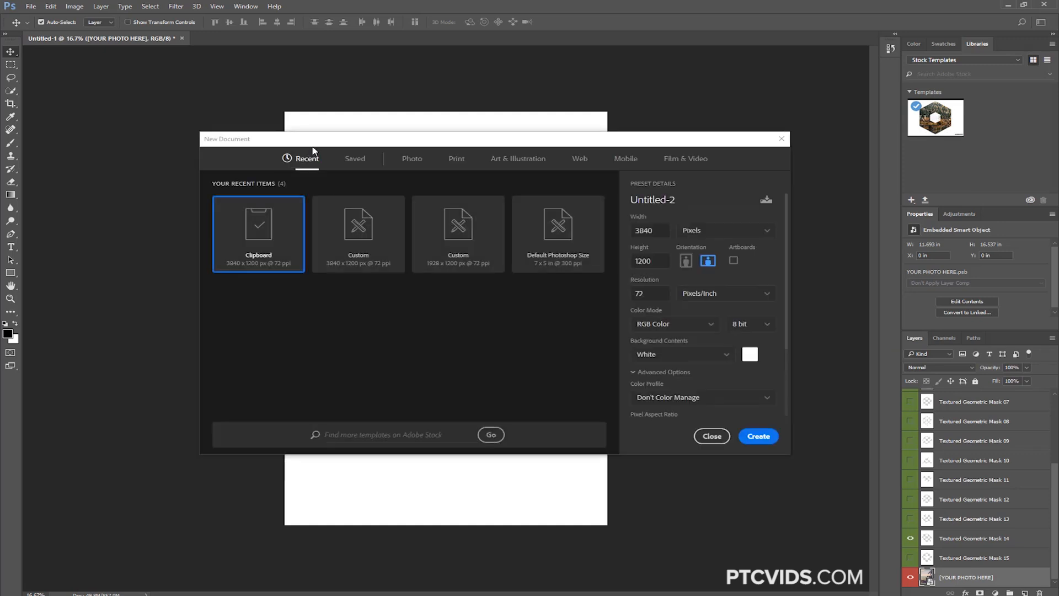
left_click_drag(315, 145, 296, 110)
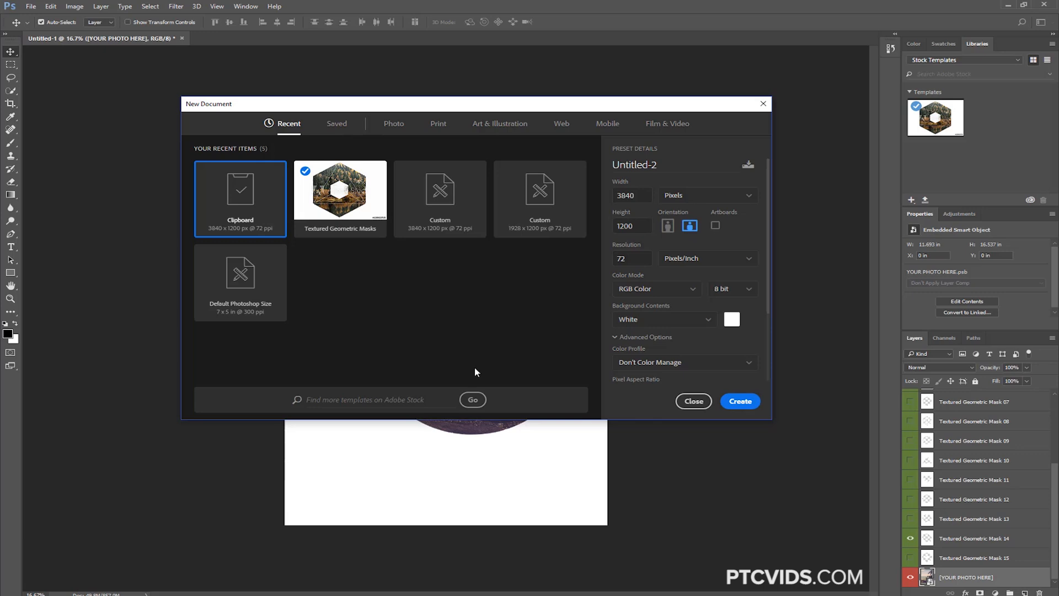
left_click(693, 401)
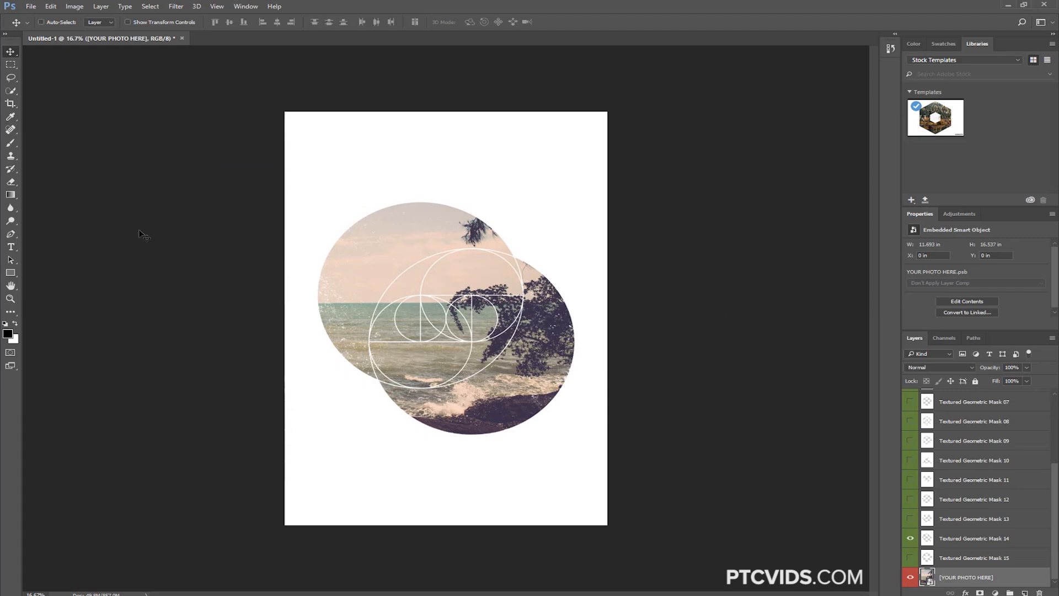
Enable the legacy "New Document" interface in the general preferences and return to the Move tool
key("ctrl+k")
left_click_drag(433, 104, 381, 101)
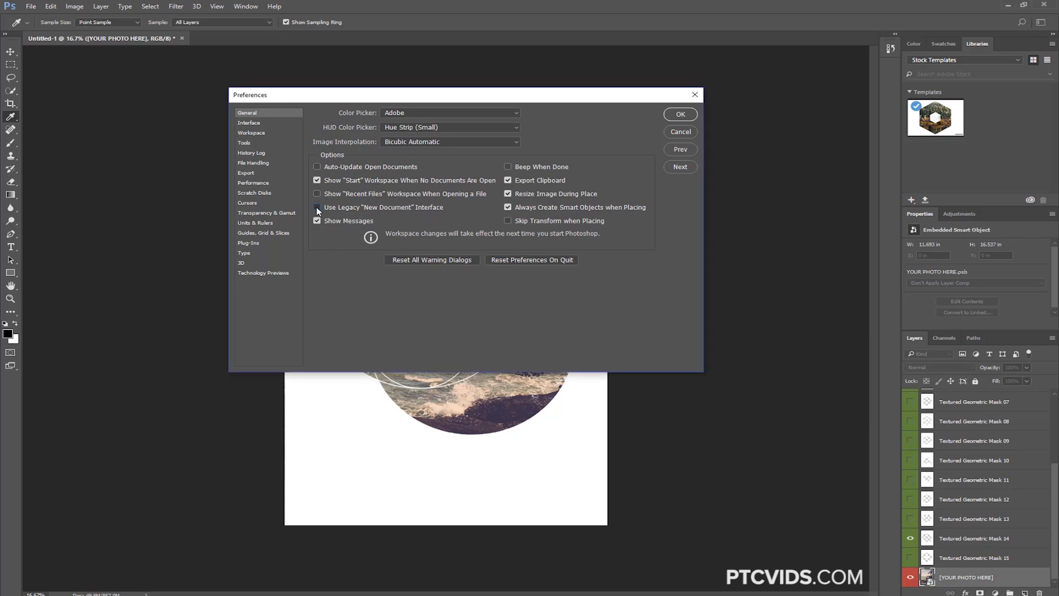
left_click(680, 114)
key("v")
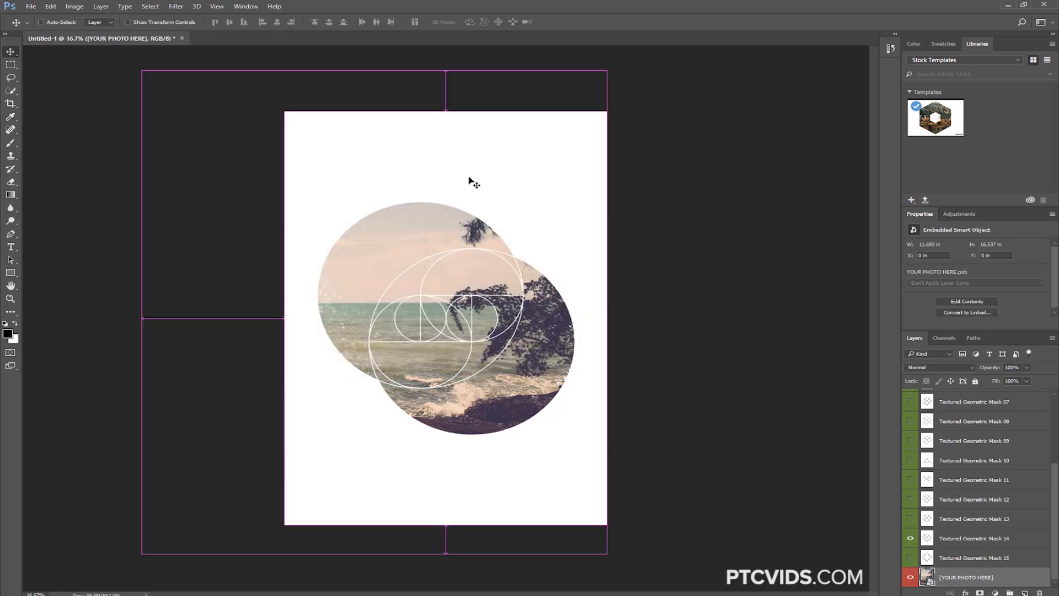
View the legacy New dialog, cancel it, and turn the legacy "New Document" interface preference back off
key("ctrl+n")
left_click_drag(463, 141, 395, 136)
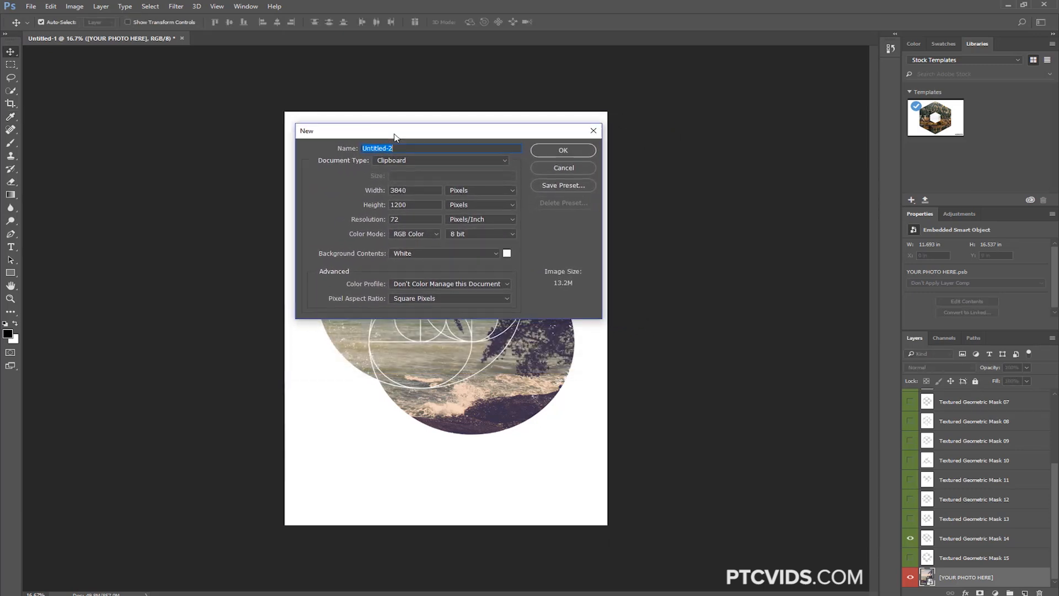
left_click(536, 165)
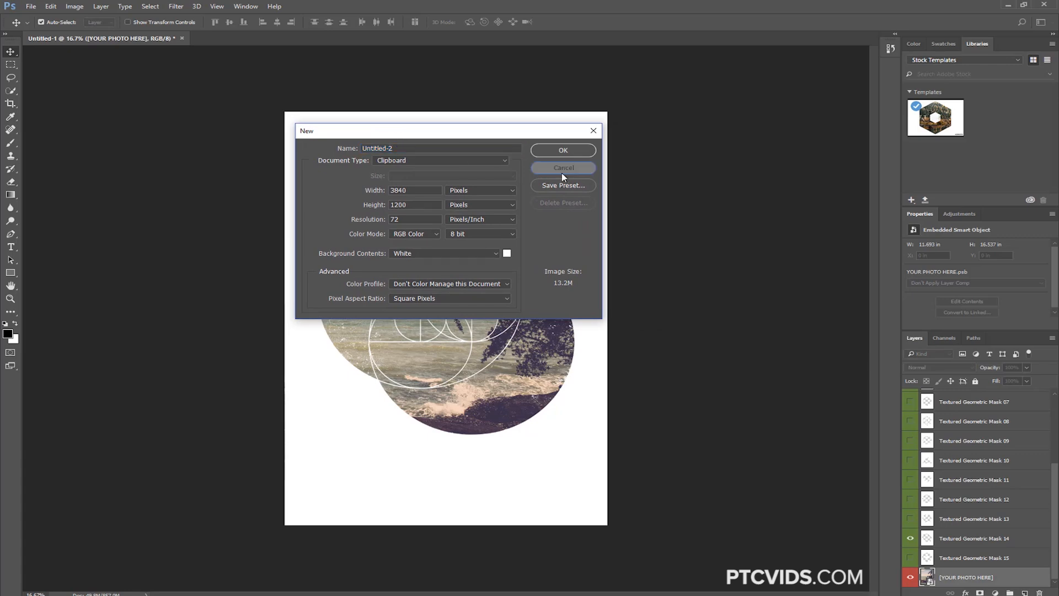
key("ctrl+k")
left_click(316, 208)
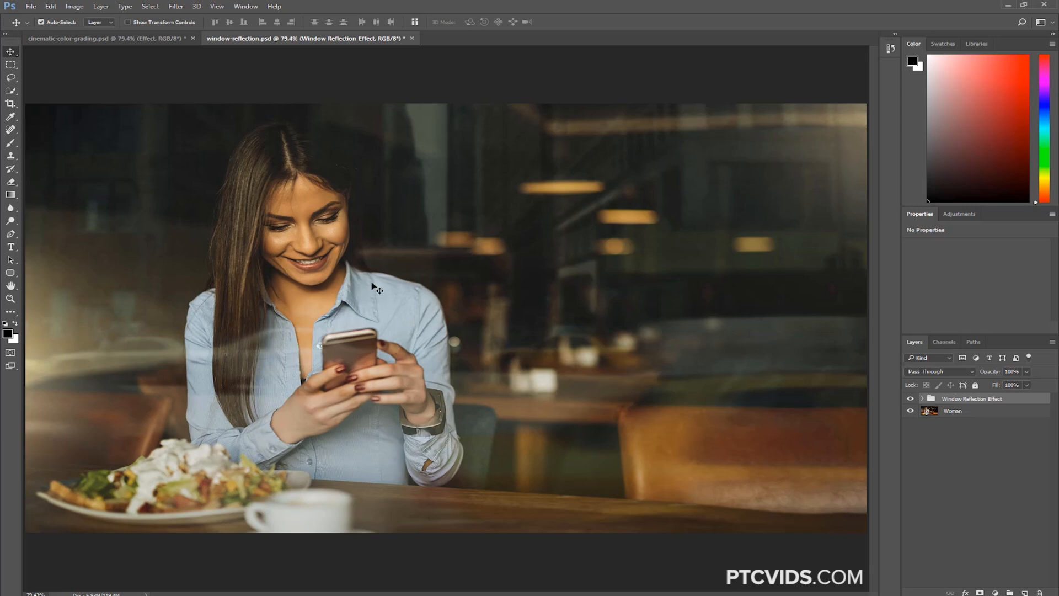
Compare window-reflection.psd and cinematic-color-grading.psd with and without their effect groups, ending on window-reflection.psd
left_click(909, 399)
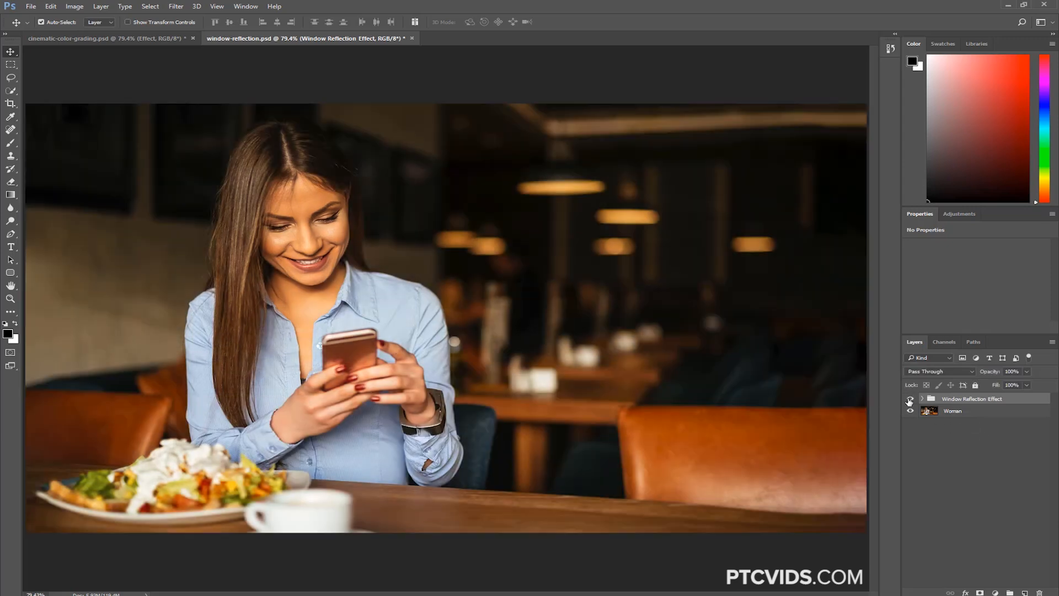
left_click(909, 399)
left_click(121, 37)
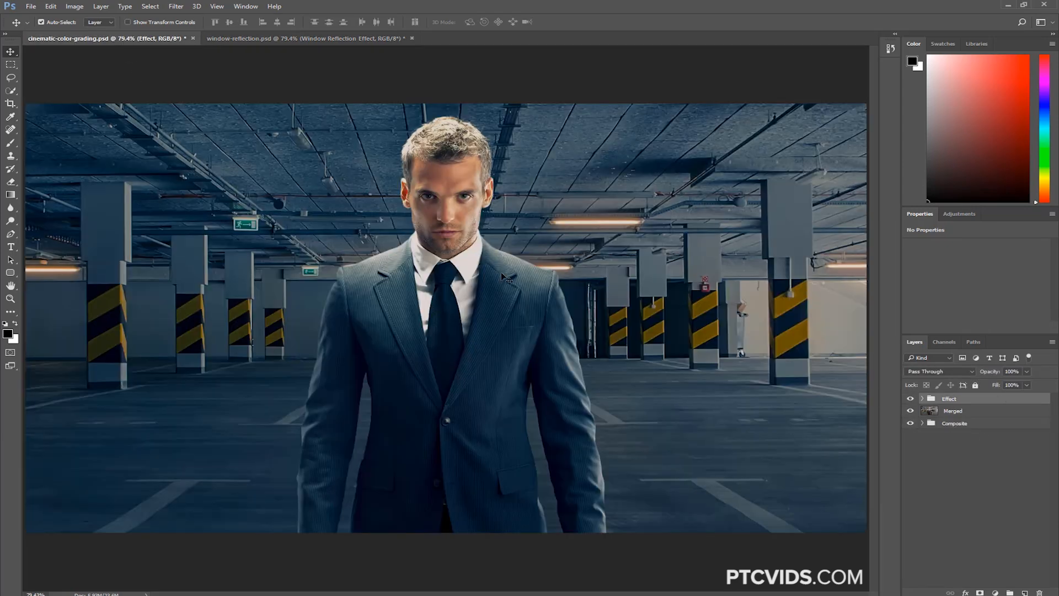
left_click(910, 398)
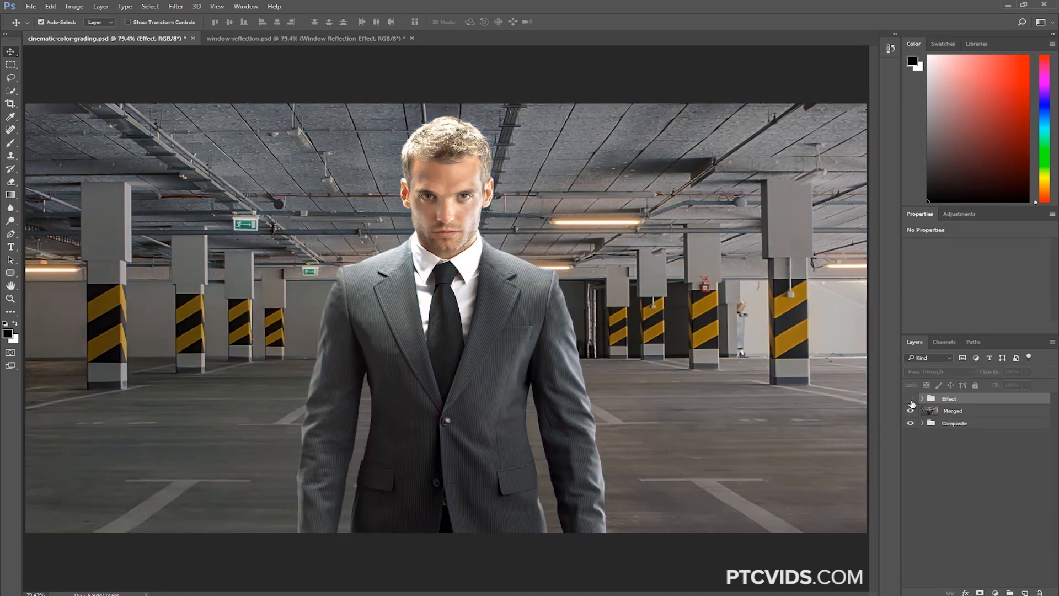
left_click(910, 399)
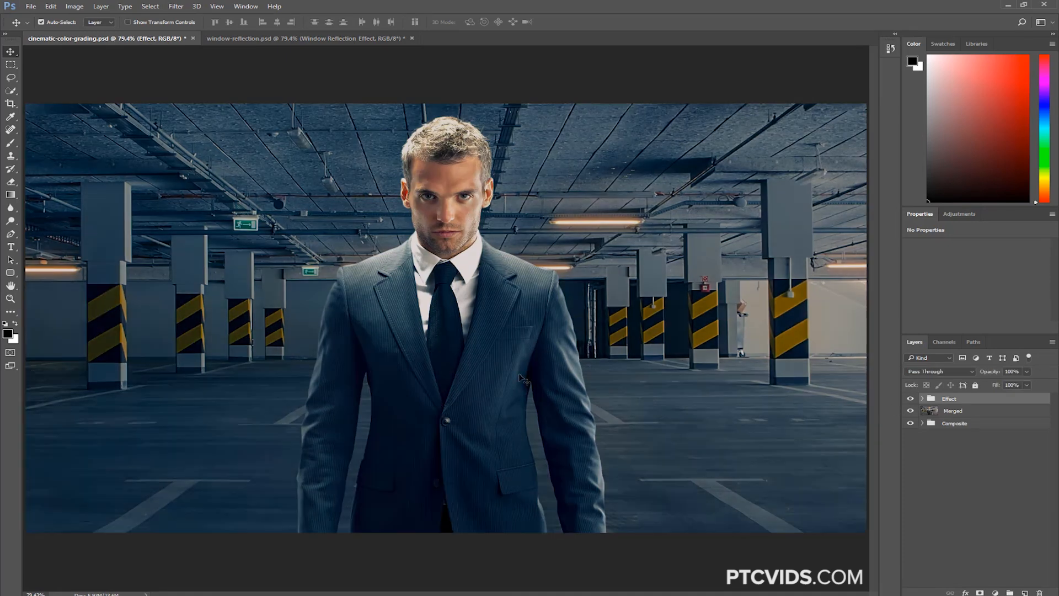
left_click(279, 39)
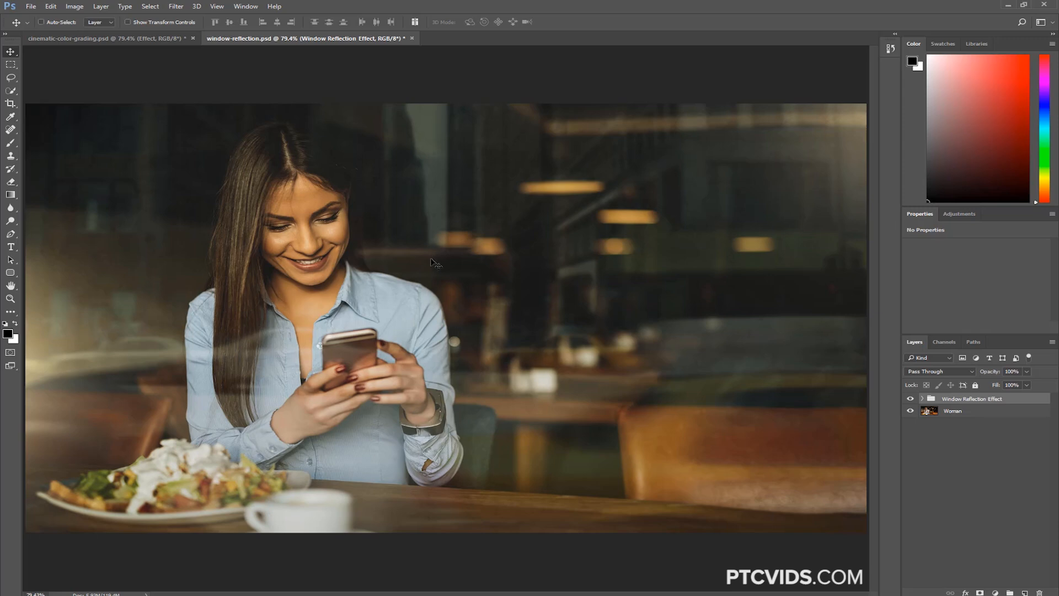
Search the application for "crop" and compare the results in the All, Photoshop, Learn and Stock categories, then close the search
key("ctrl+f")
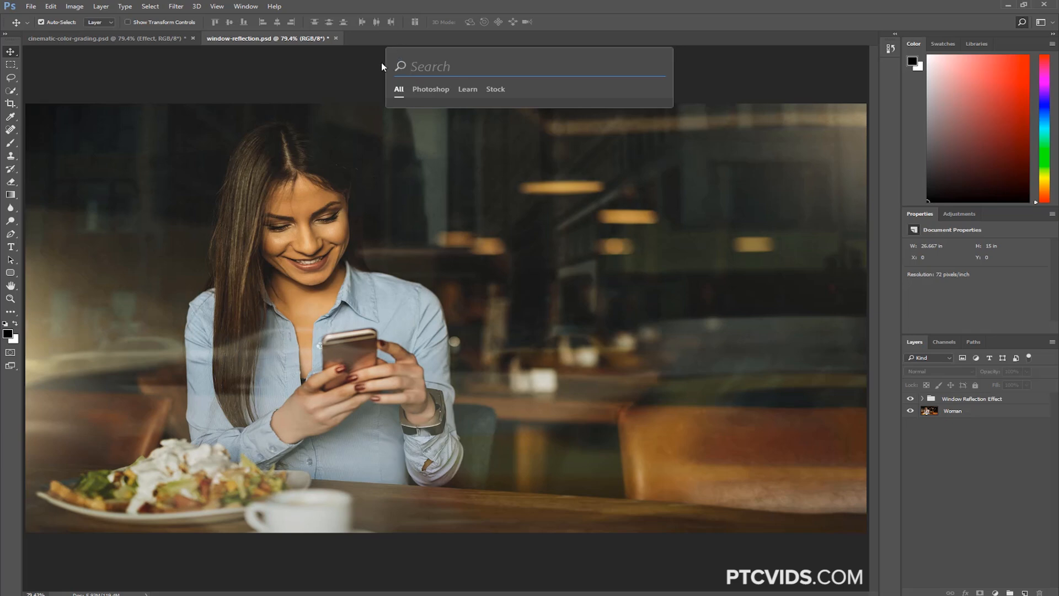
type("cro")
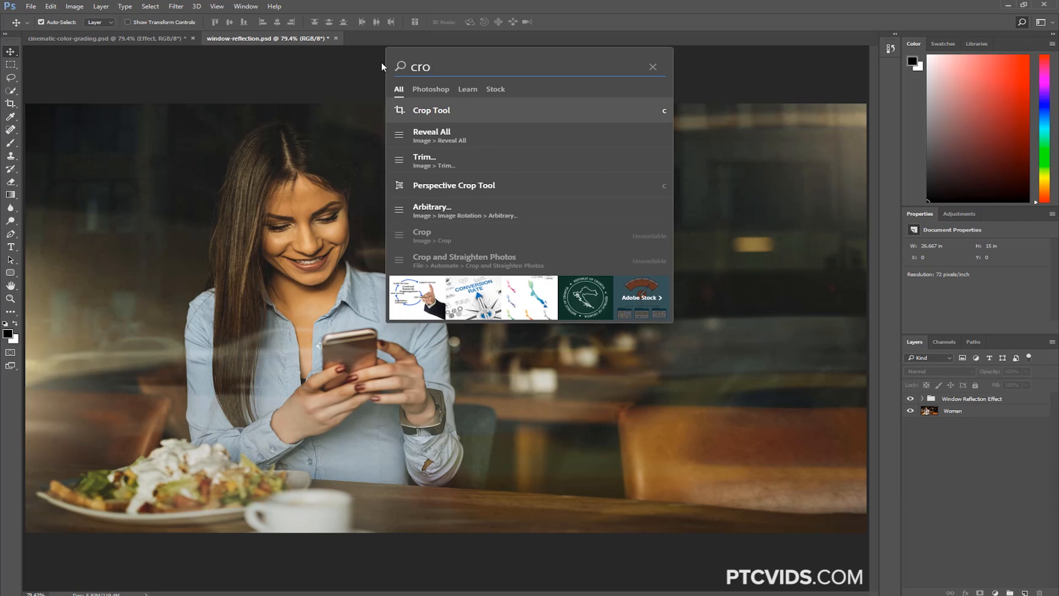
type("p")
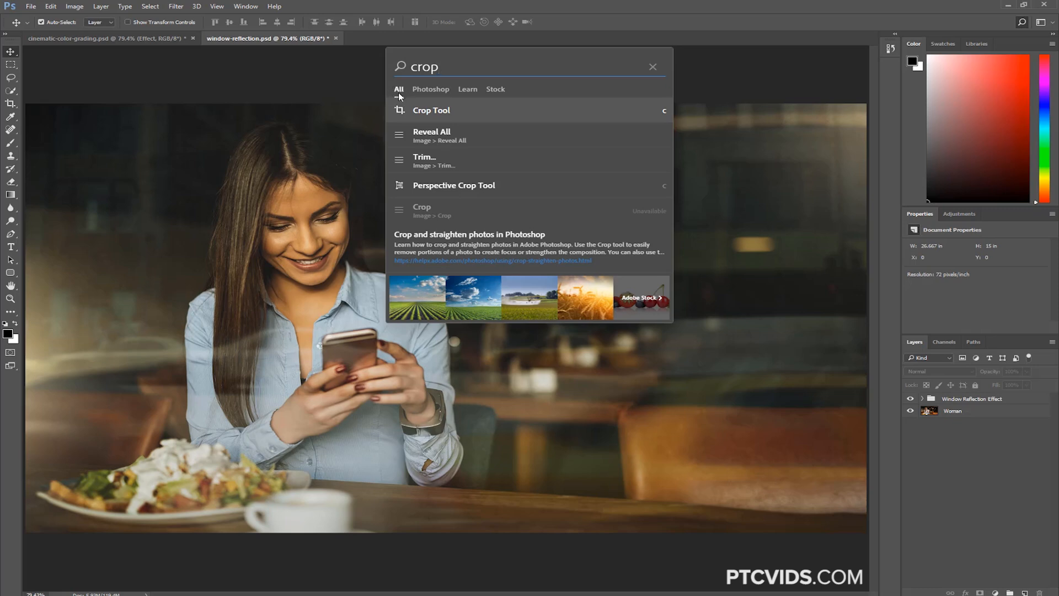
left_click(415, 209)
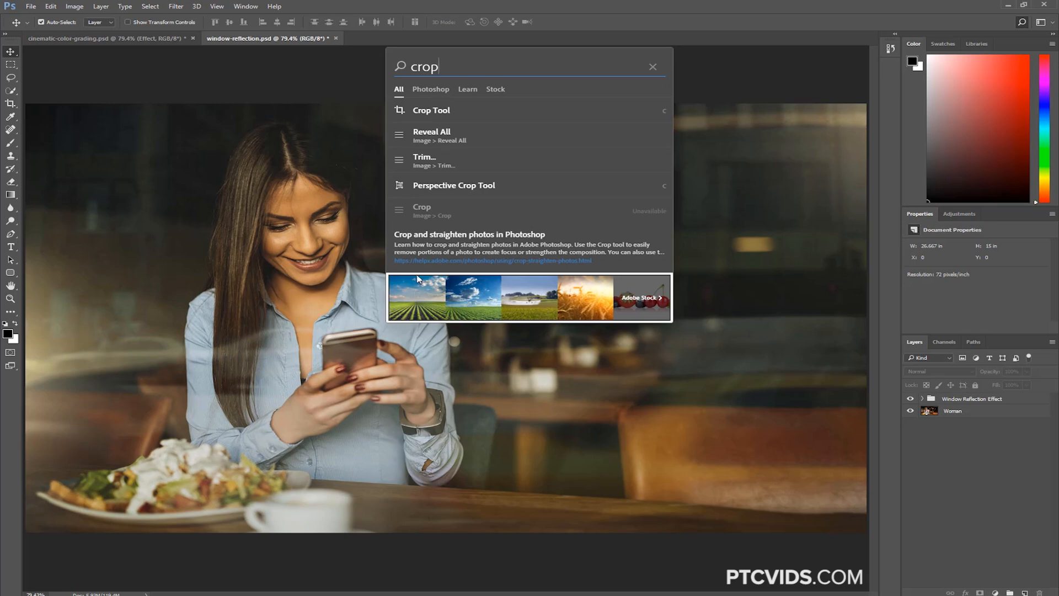
left_click(426, 90)
left_click(469, 88)
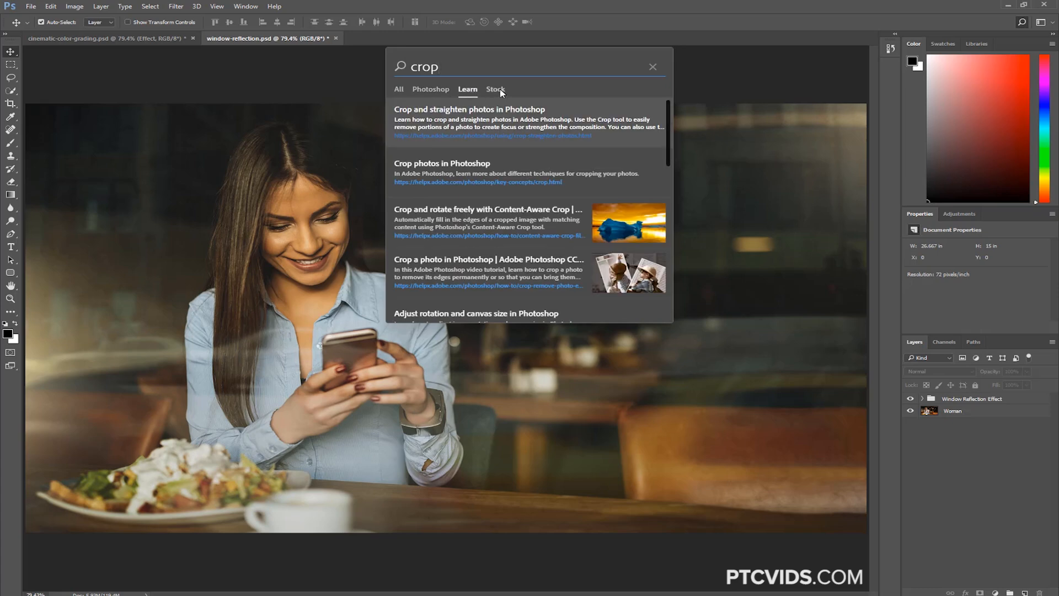
left_click(500, 91)
left_click(435, 93)
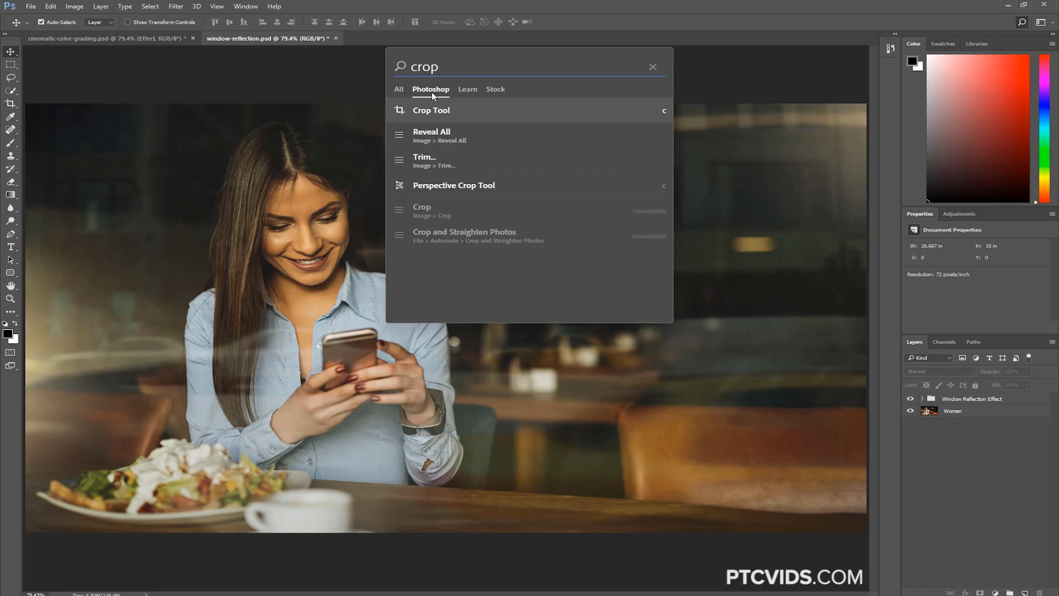
left_click(468, 91)
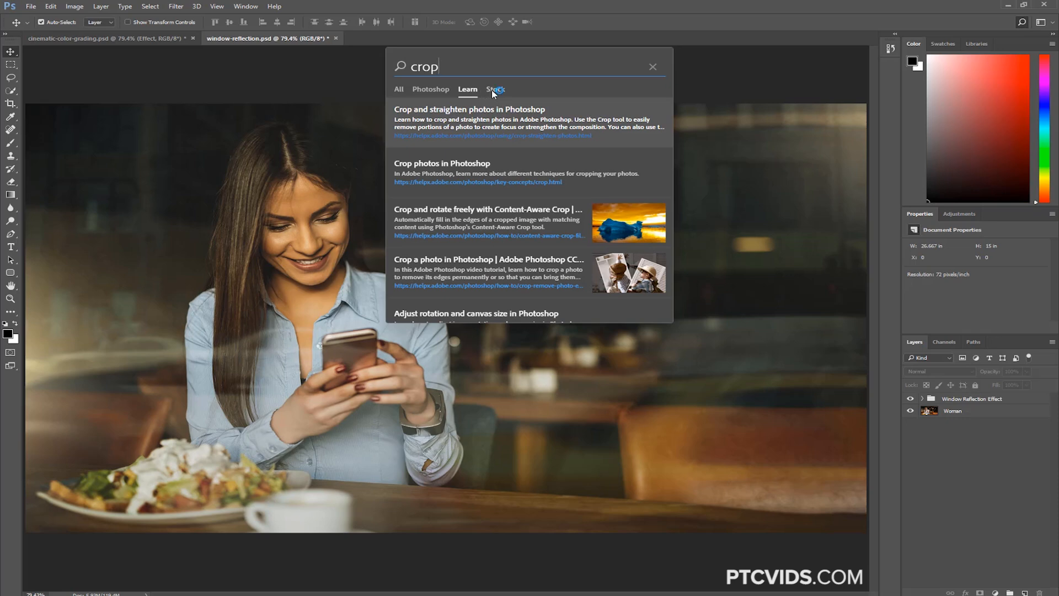
left_click(492, 90)
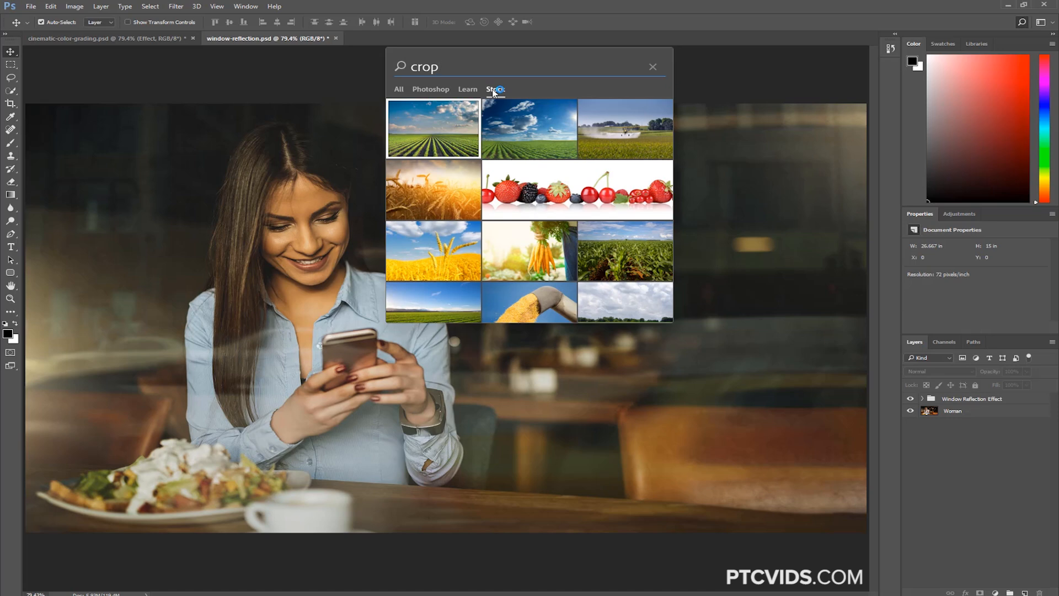
left_click(398, 92)
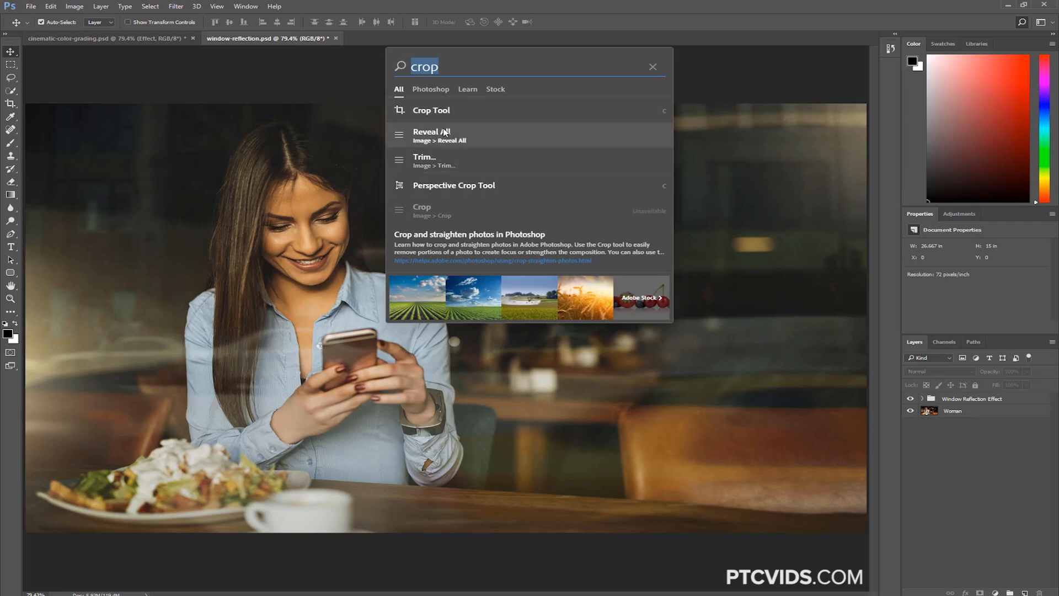
left_click(324, 85)
In window-reflection.psd, search for "bus" and use the result to select the Busy City layer
left_click(136, 41)
left_click(239, 38)
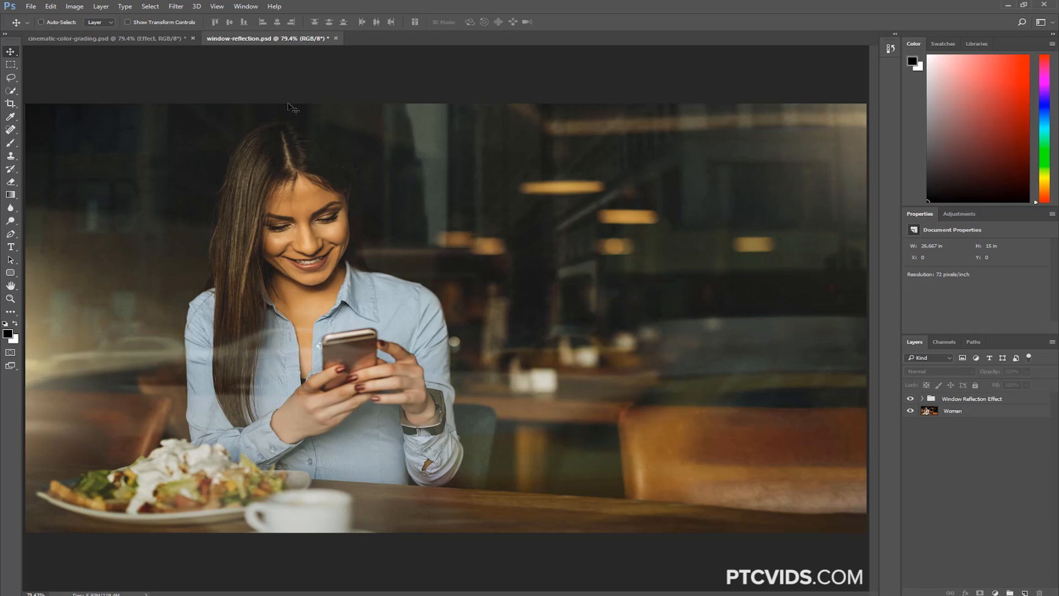
key("ctrl+f")
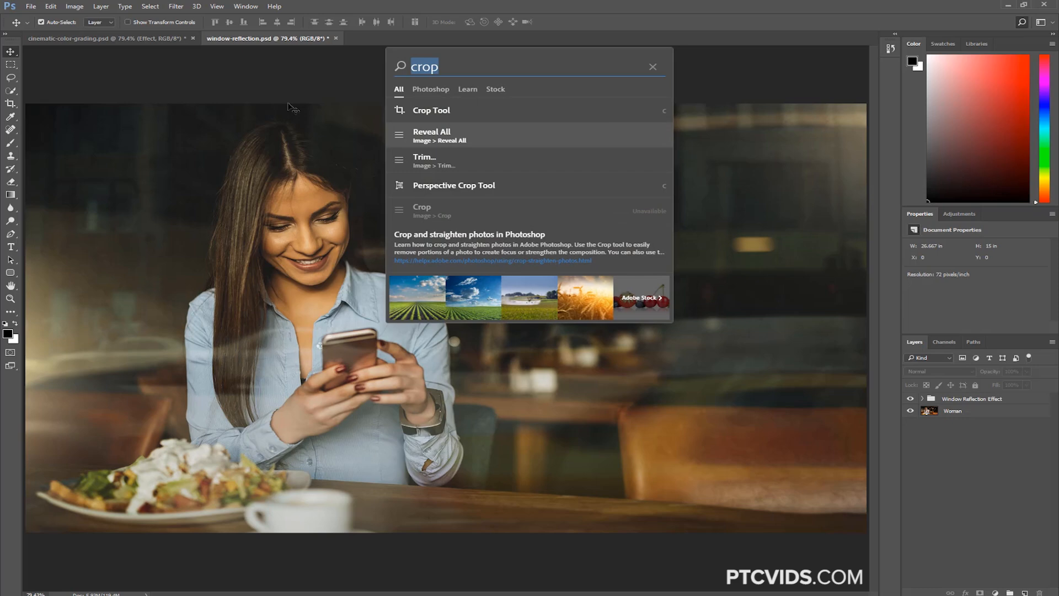
type("us")
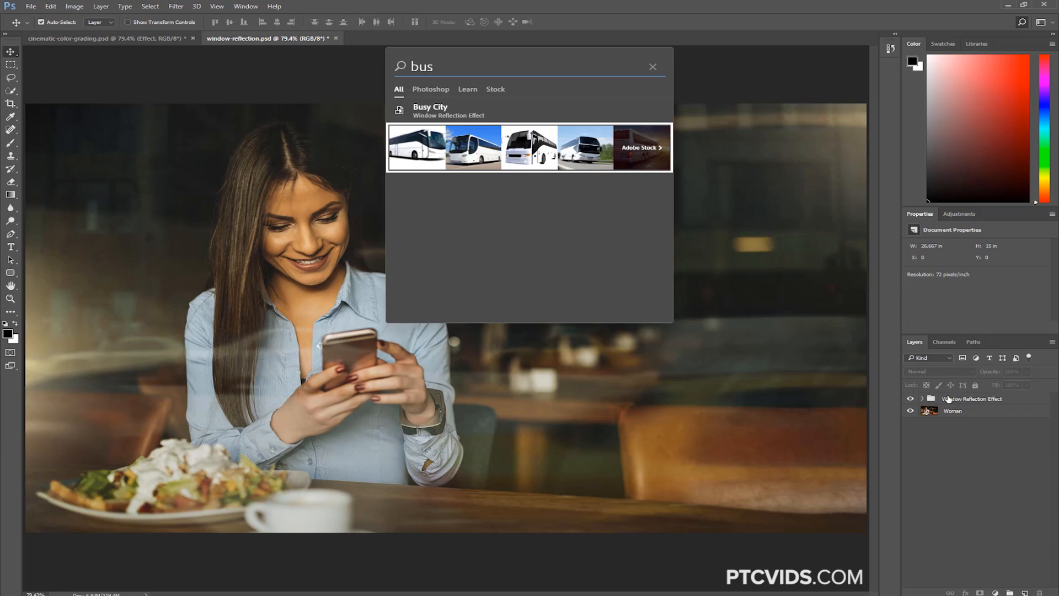
left_click(455, 114)
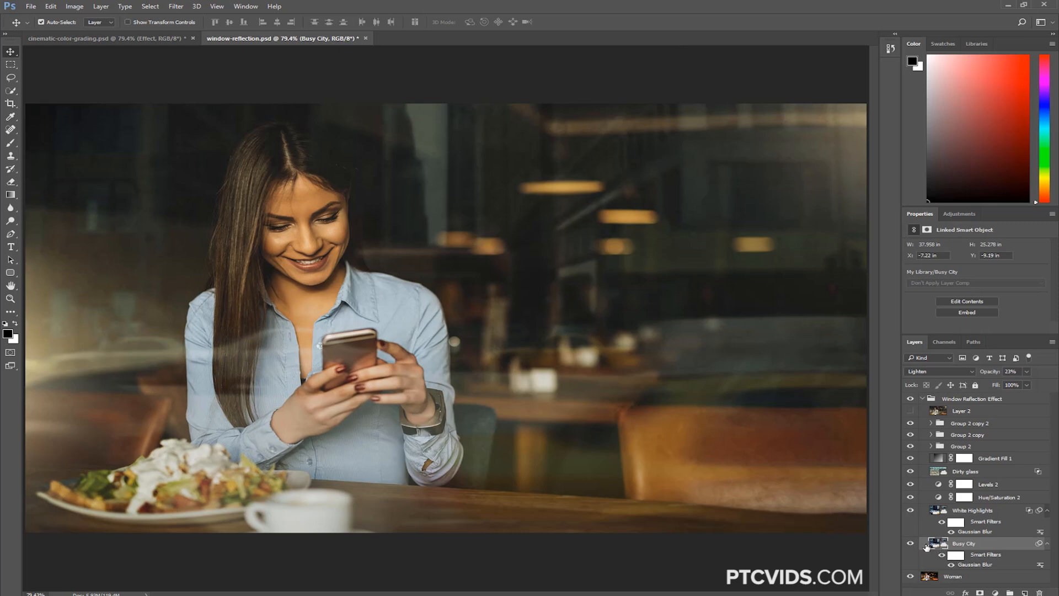
Switch to cinematic-color-grading.psd and search there for "bus" and "busy" to check for a matching layer
left_click(154, 42)
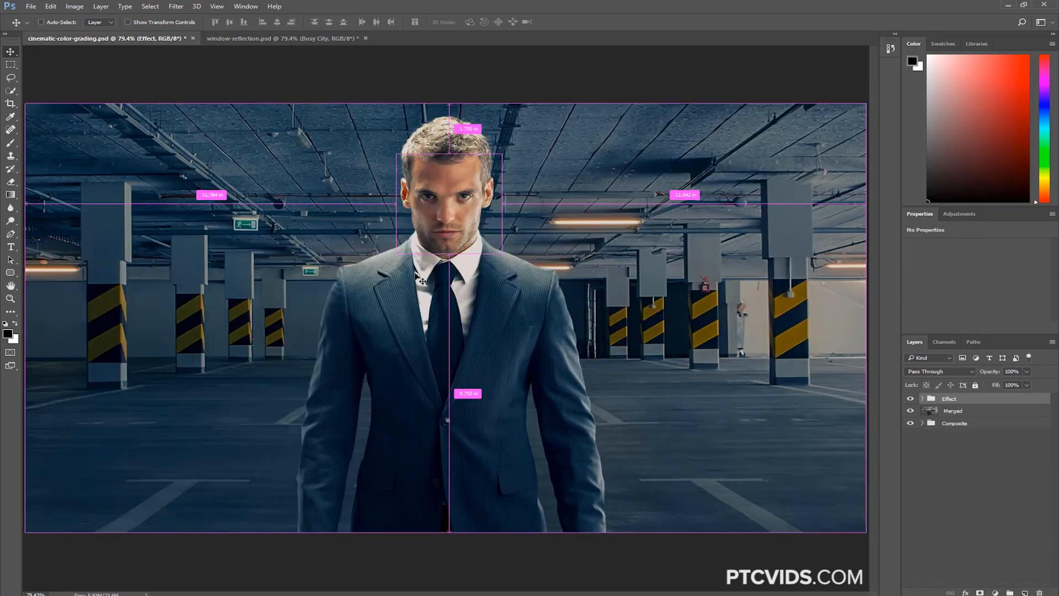
key("ctrl+f")
type("bus")
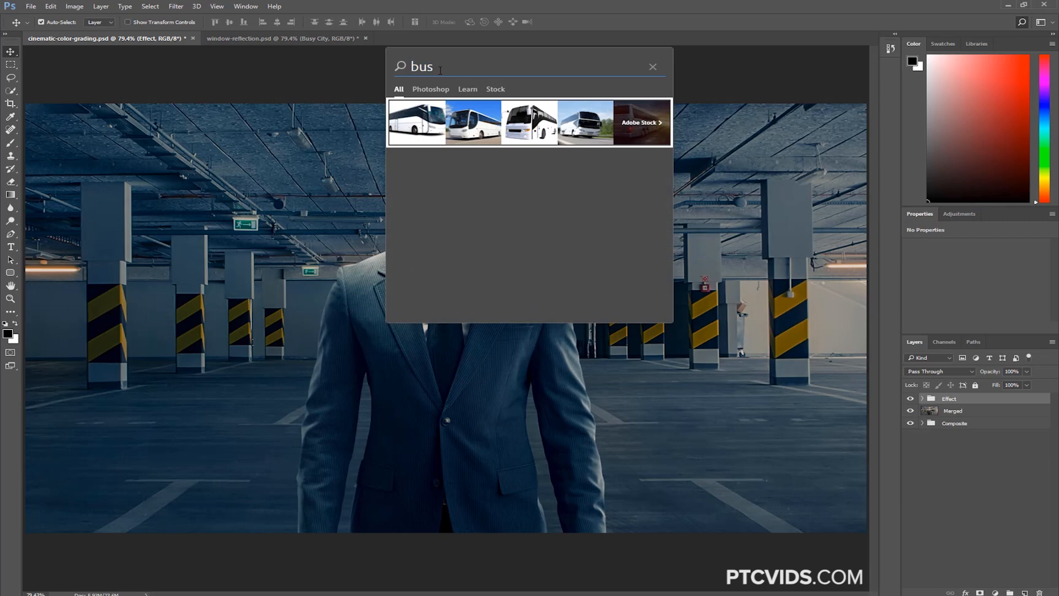
type("y")
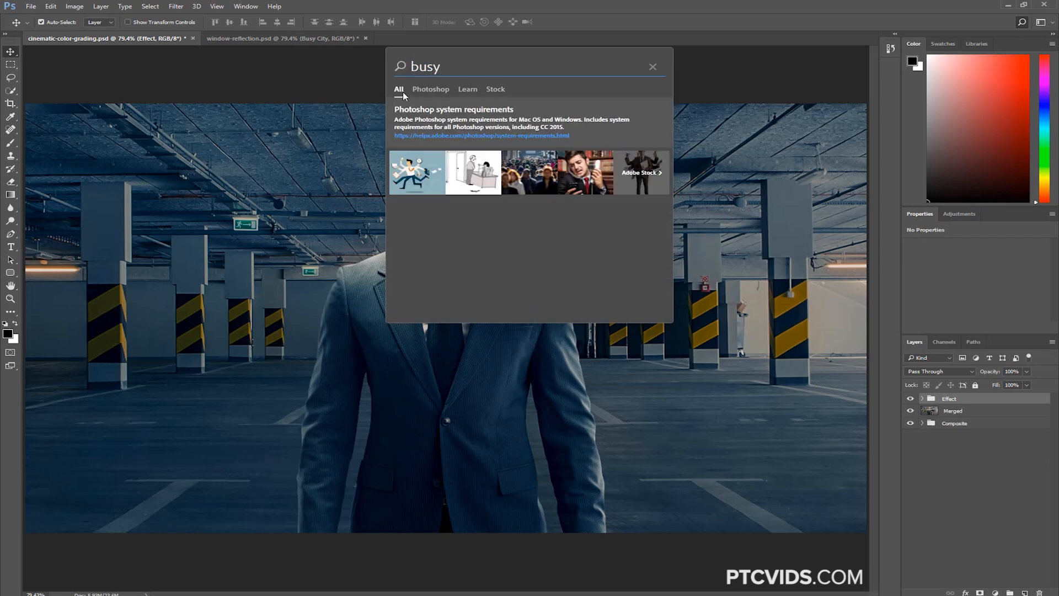
Return to window-reflection.psd and activate the Quick Selection Tool through a search for "quick"
left_click(277, 37)
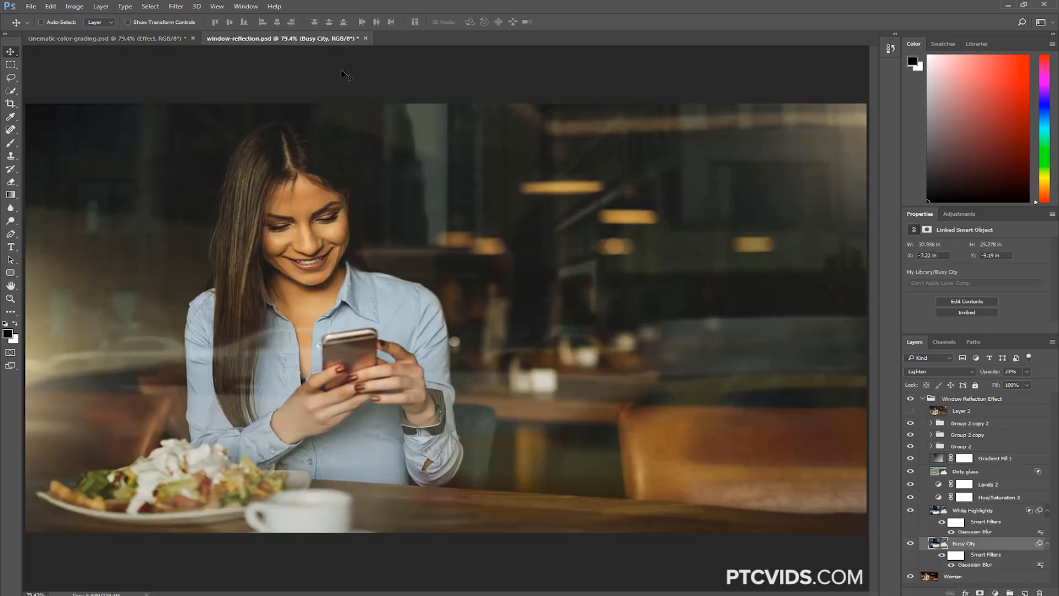
key("ctrl+f")
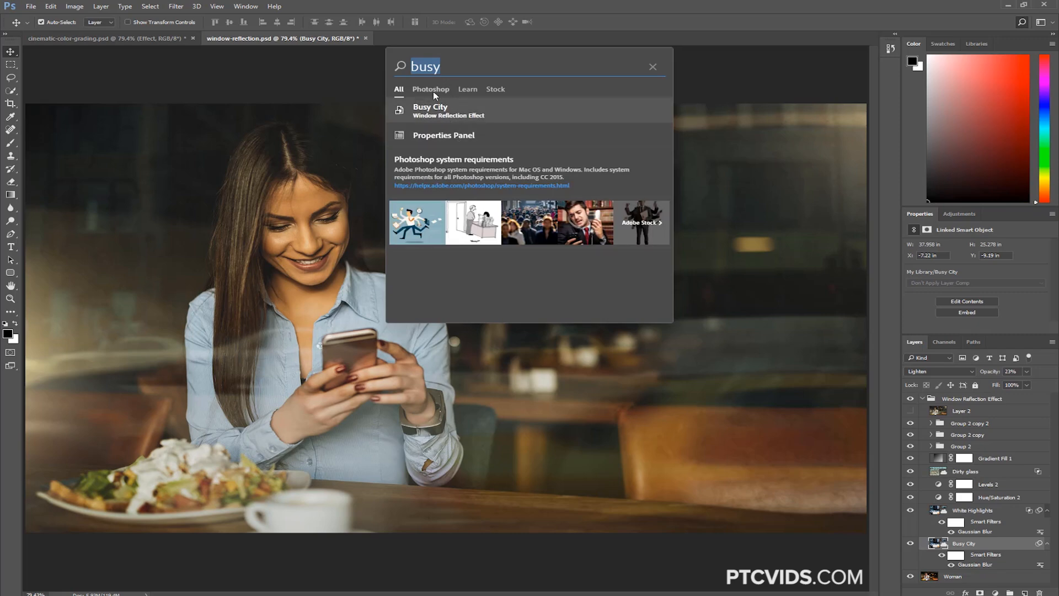
type("quick")
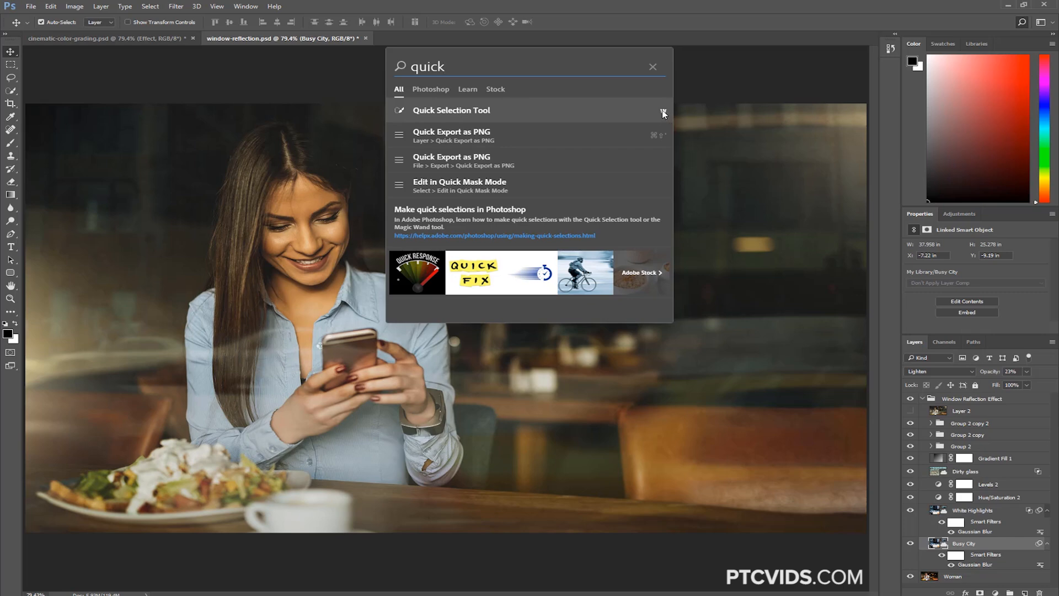
left_click(451, 111)
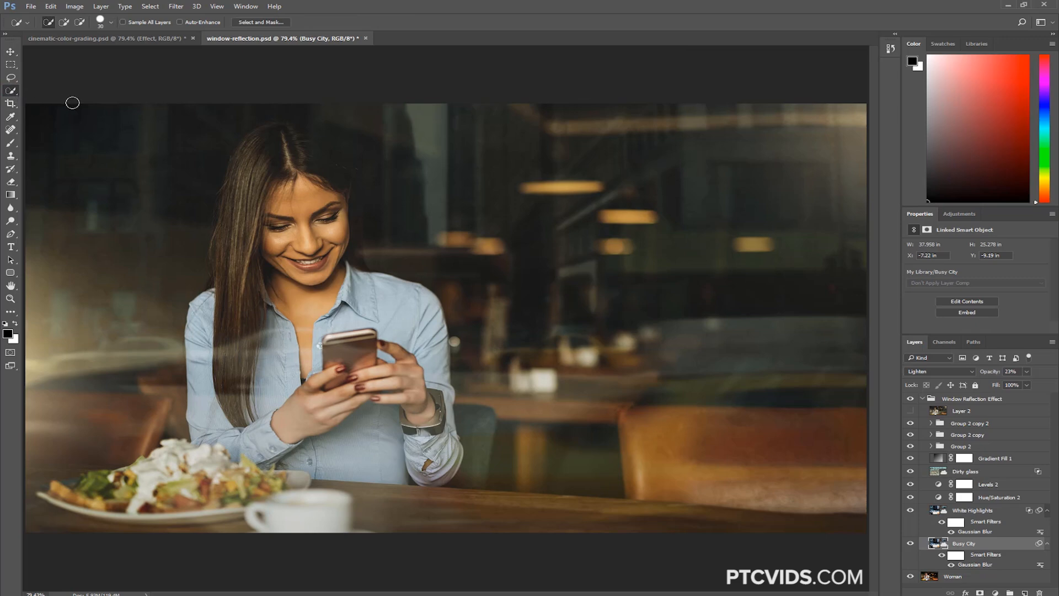
Search for "channels" and open the Channels panel from the results
key("ctrl+f")
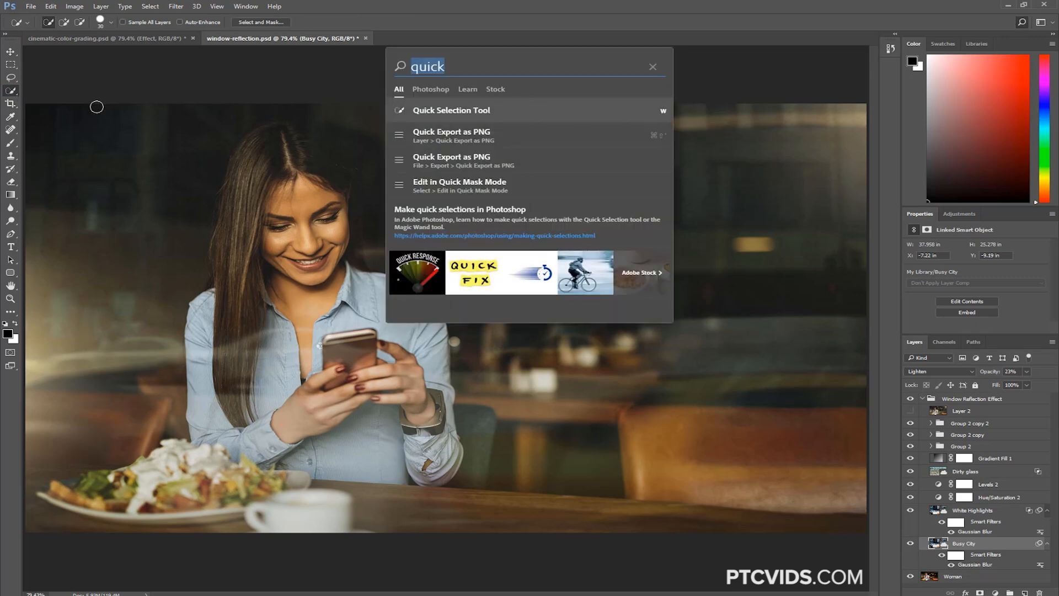
type("c")
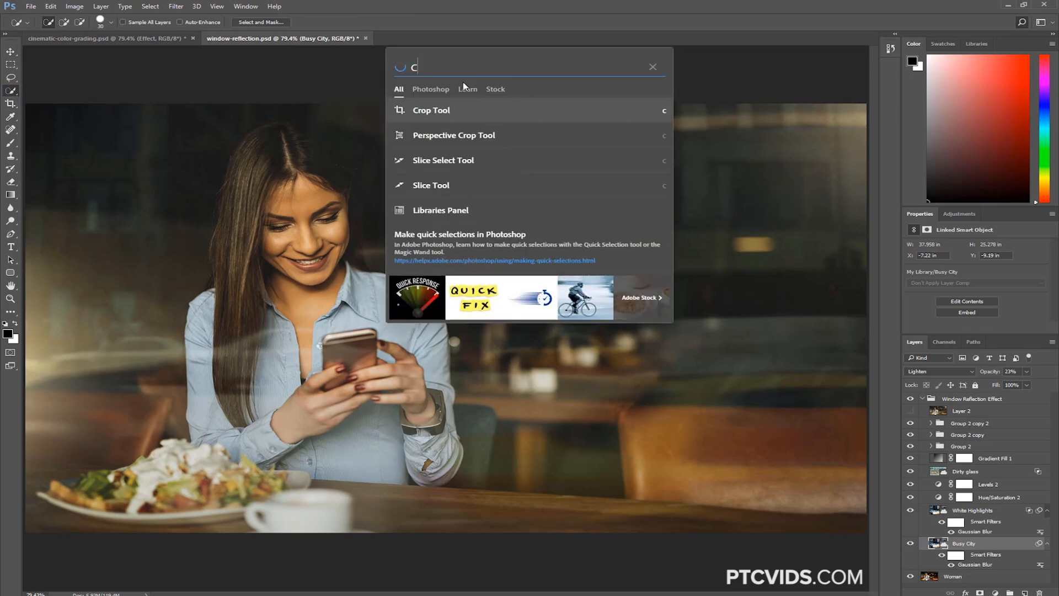
type("hannels")
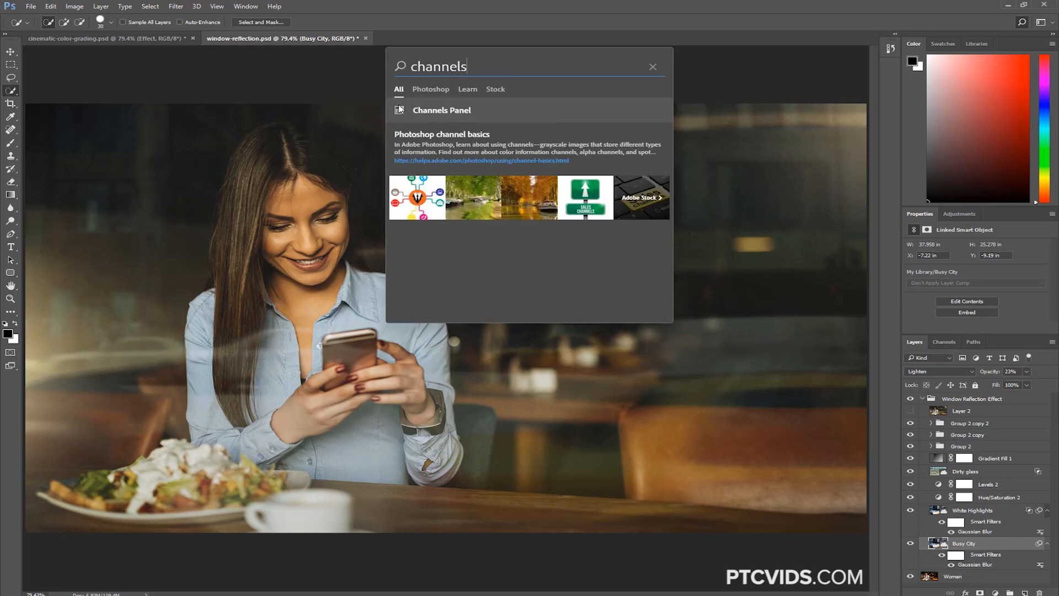
left_click(437, 114)
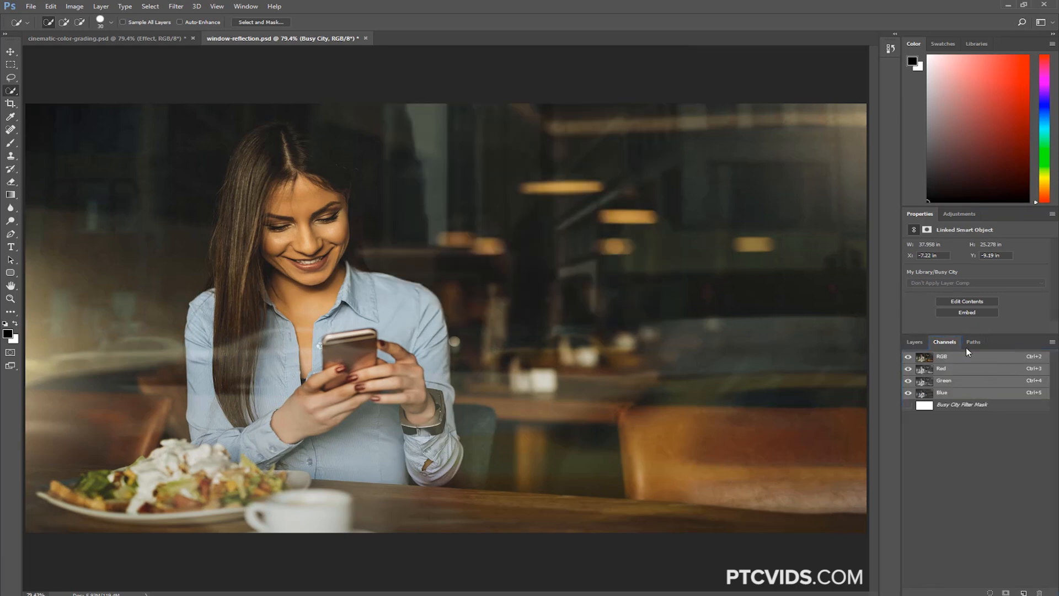
Return to the layer list, then select and collapse the Window Reflection Effect group
left_click(915, 343)
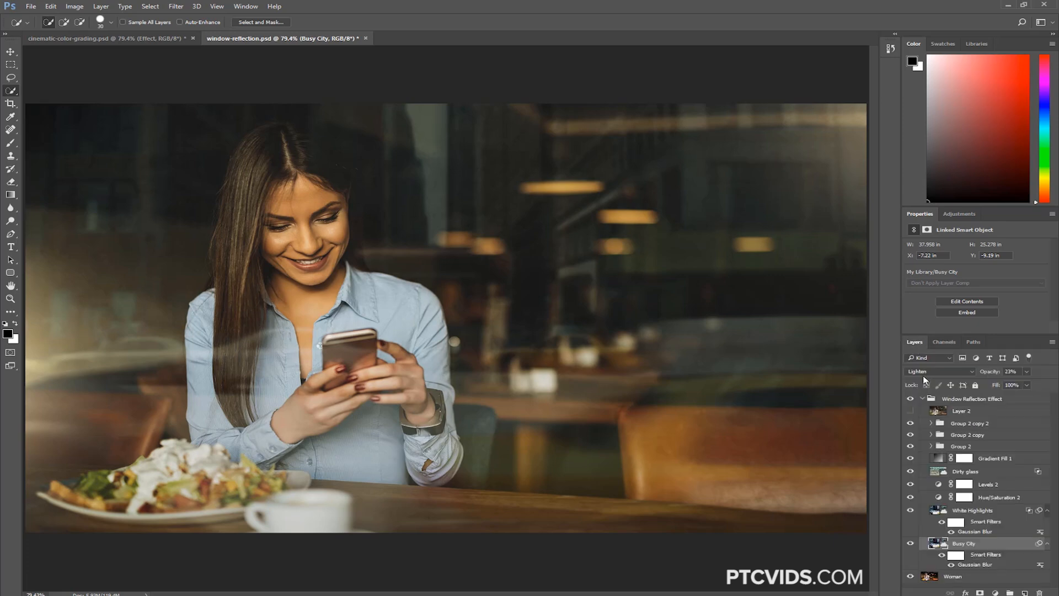
left_click(924, 399)
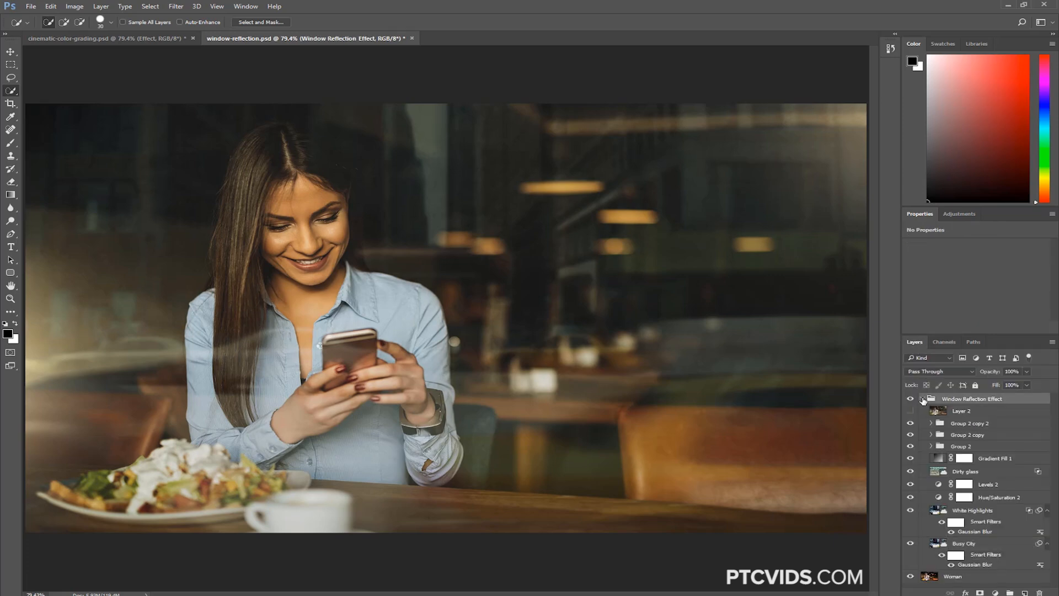
left_click(922, 399)
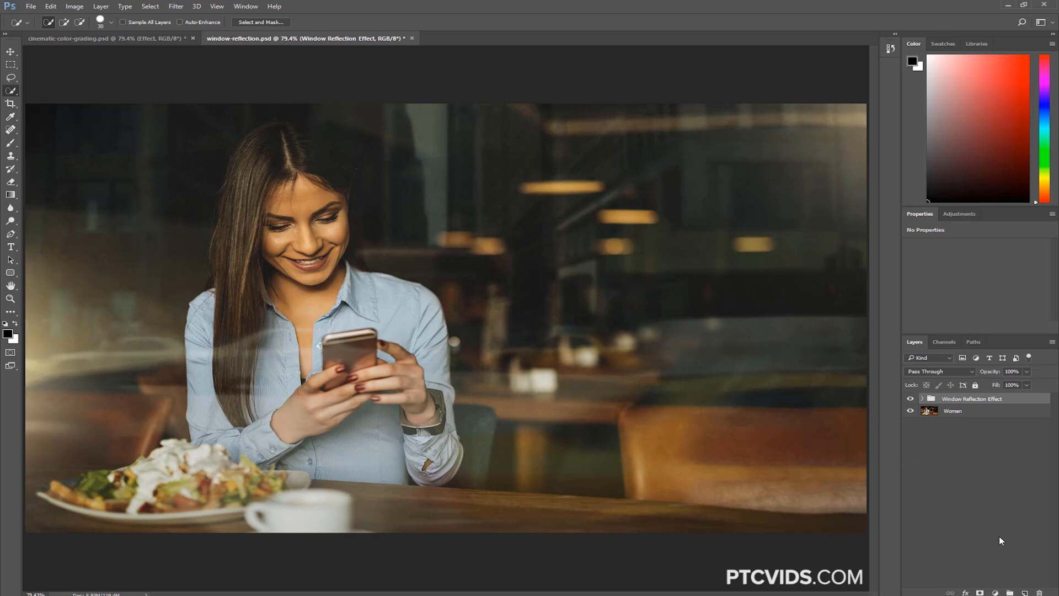
Add a new layer above the Window Reflection Effect group and apply the Clouds filter through a search for "clouds"
left_click(1024, 592)
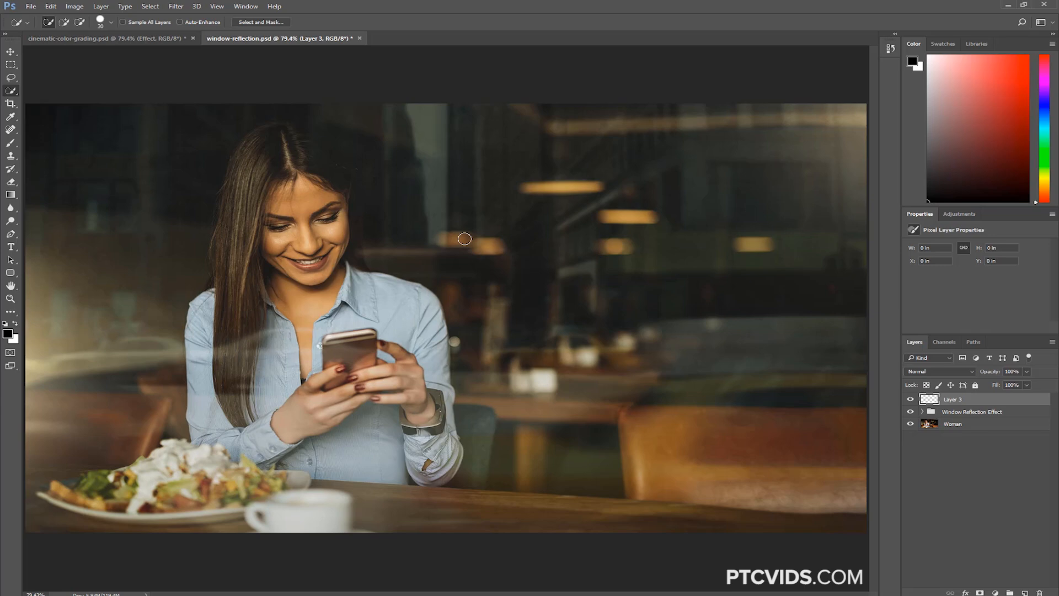
key("ctrl+f")
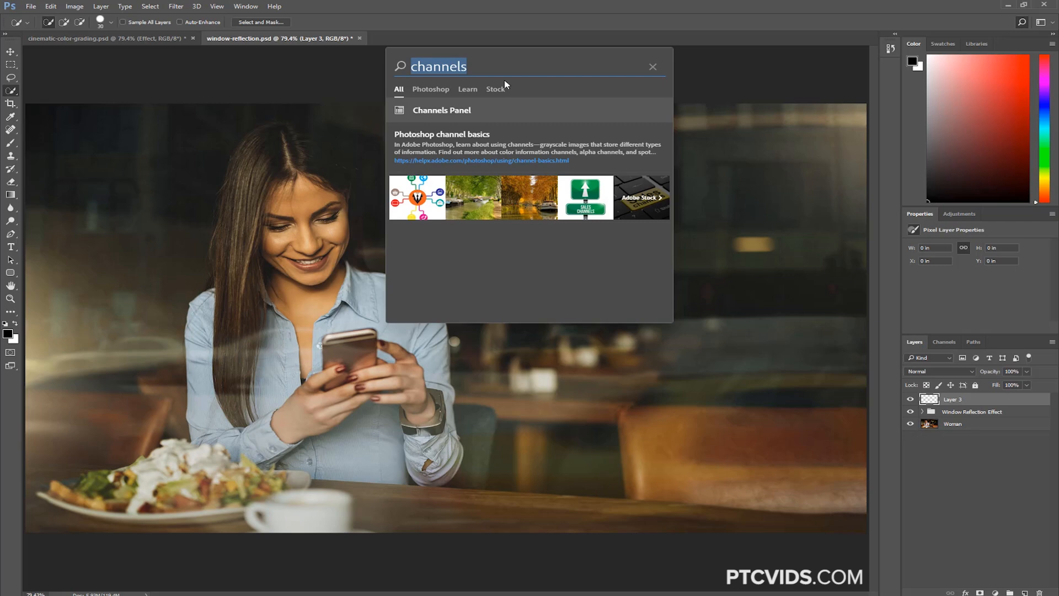
type("clouds")
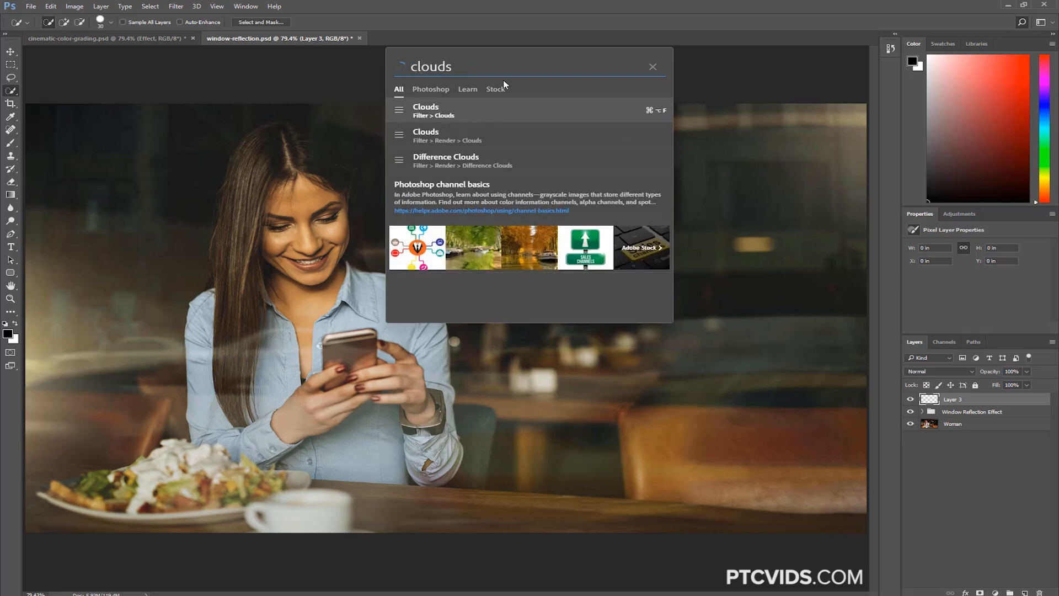
left_click(446, 116)
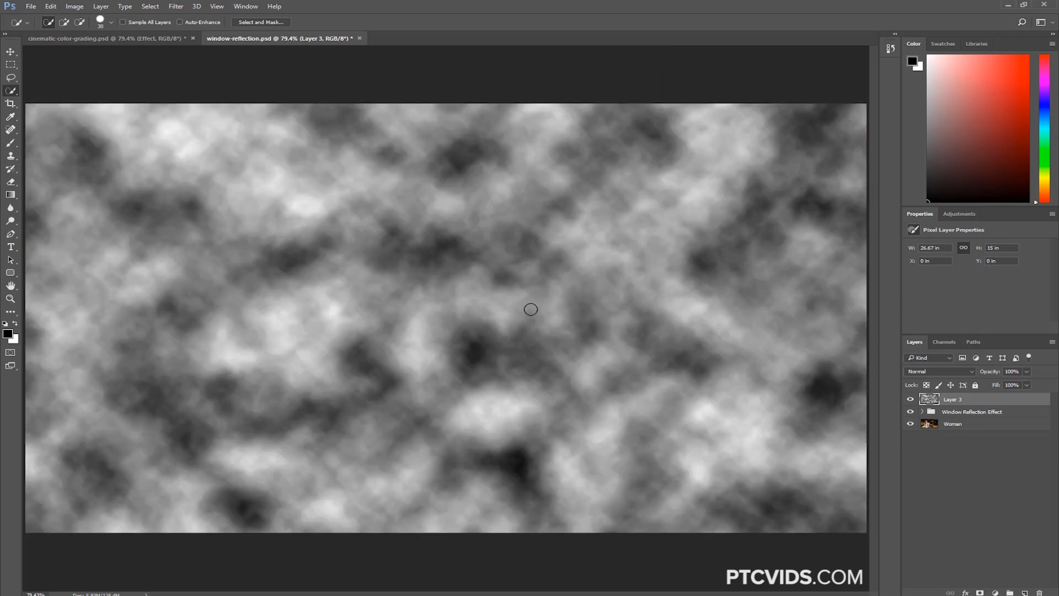
Render Clouds again on the new layer directly from the Render filters, then delete the layer
left_click(177, 6)
mouse_move(221, 165)
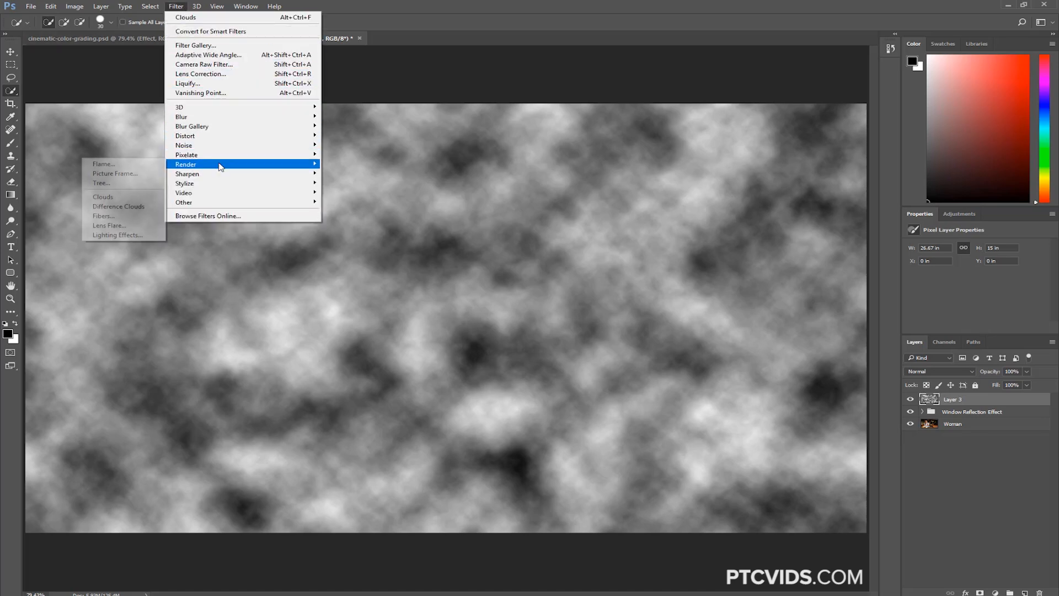
left_click(139, 201)
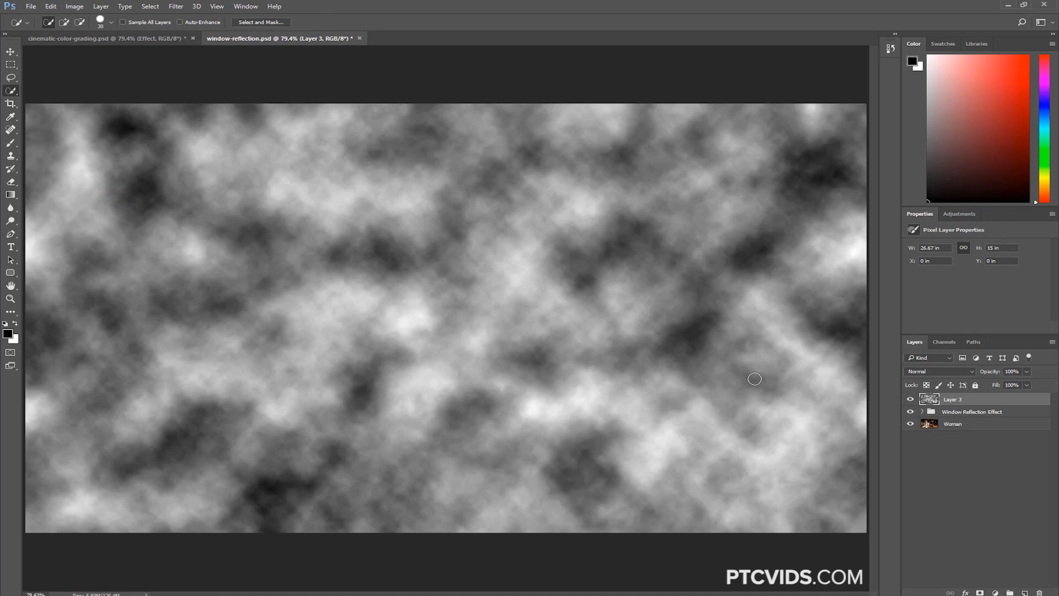
key("Delete")
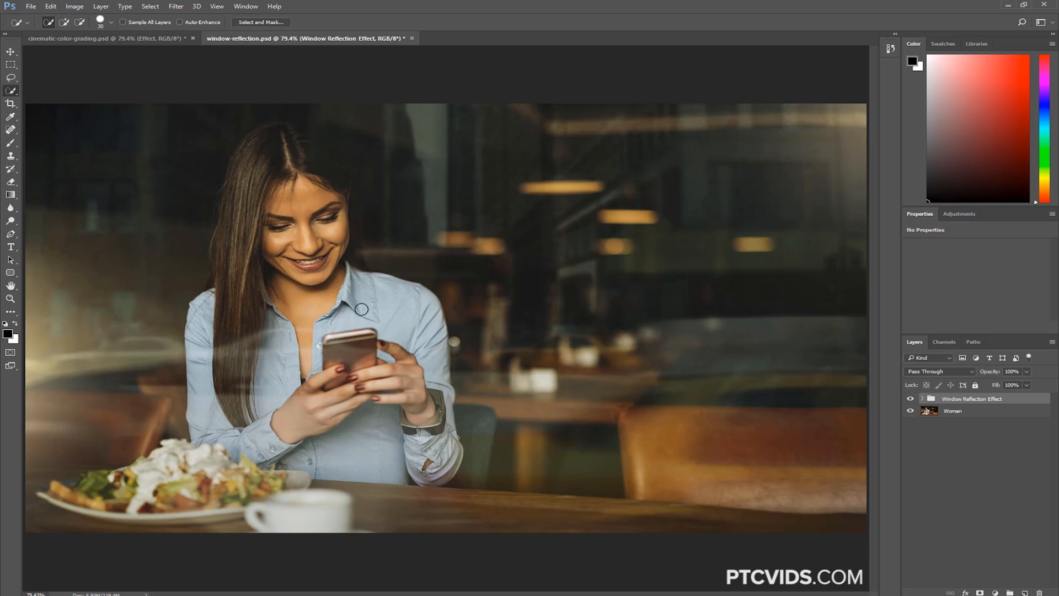
Reselect the Window Reflection Effect group and search for "clouds" to check whether the Clouds filters can be applied to it
key("ctrl+f")
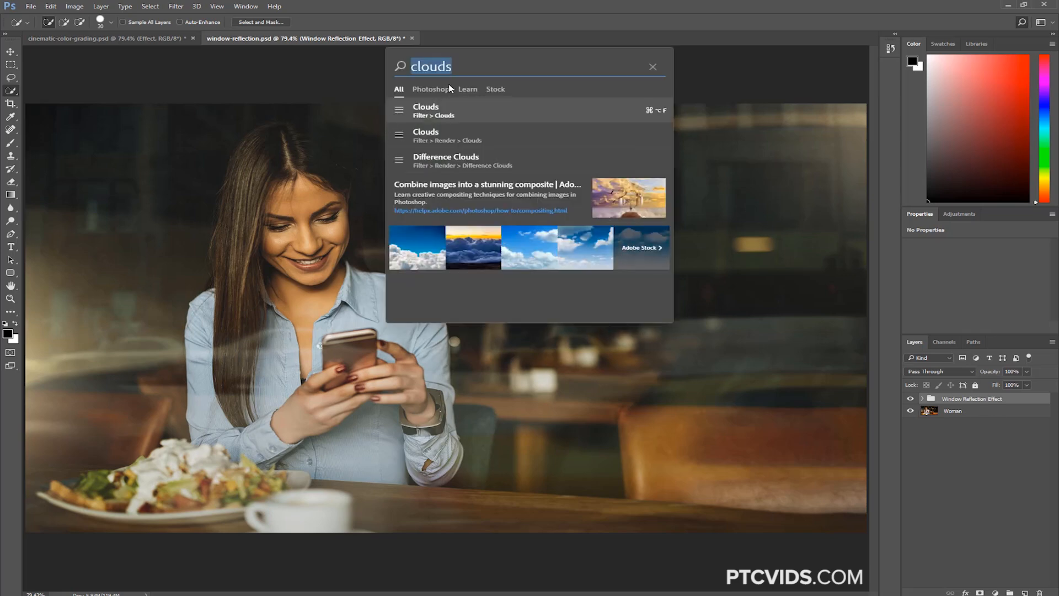
left_click(461, 71)
key("Escape")
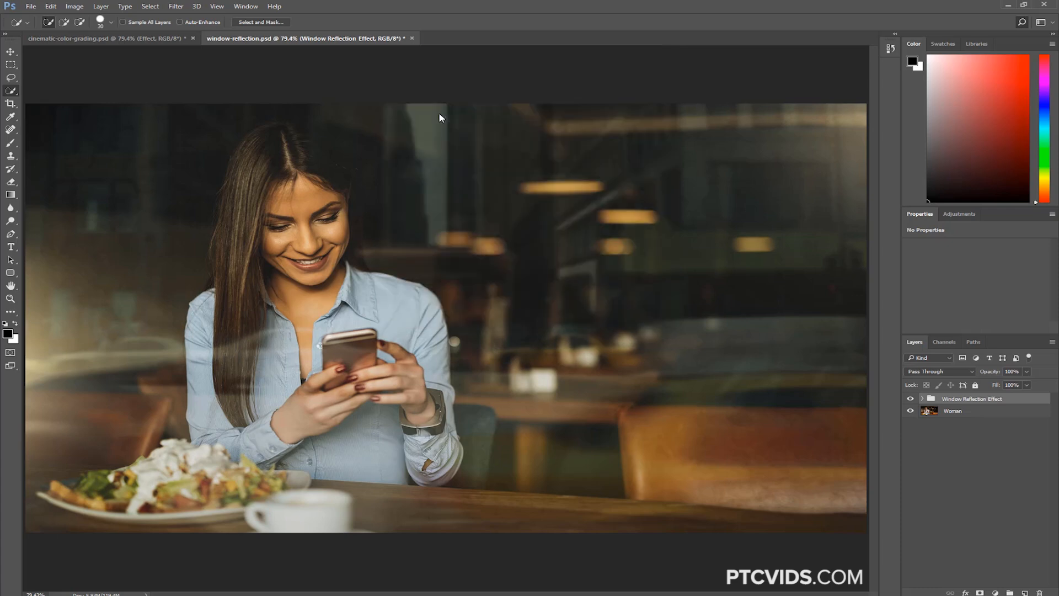
left_click(950, 411)
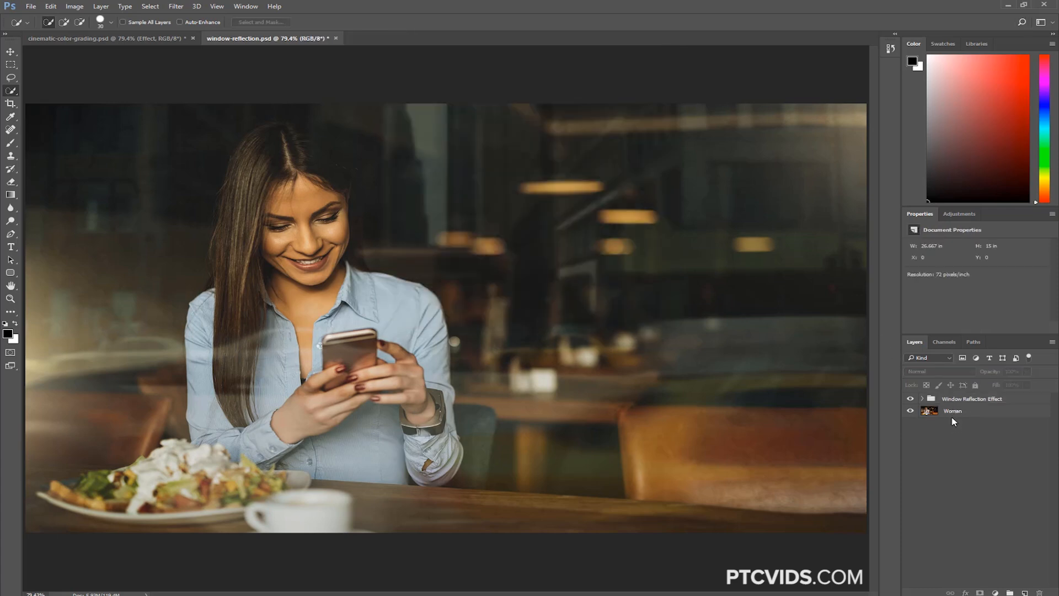
left_click(947, 400)
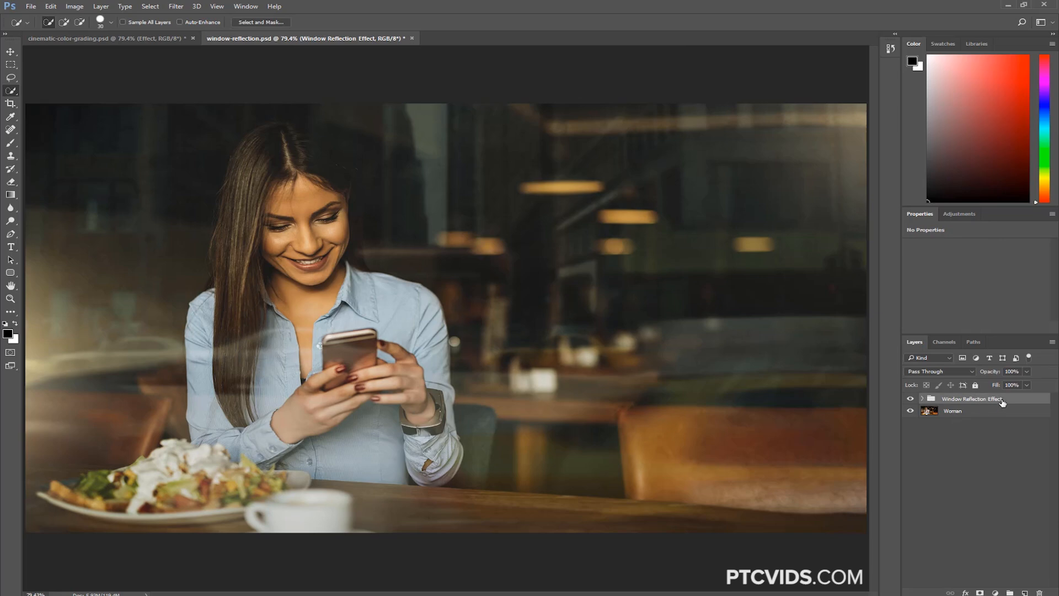
key("ctrl+f")
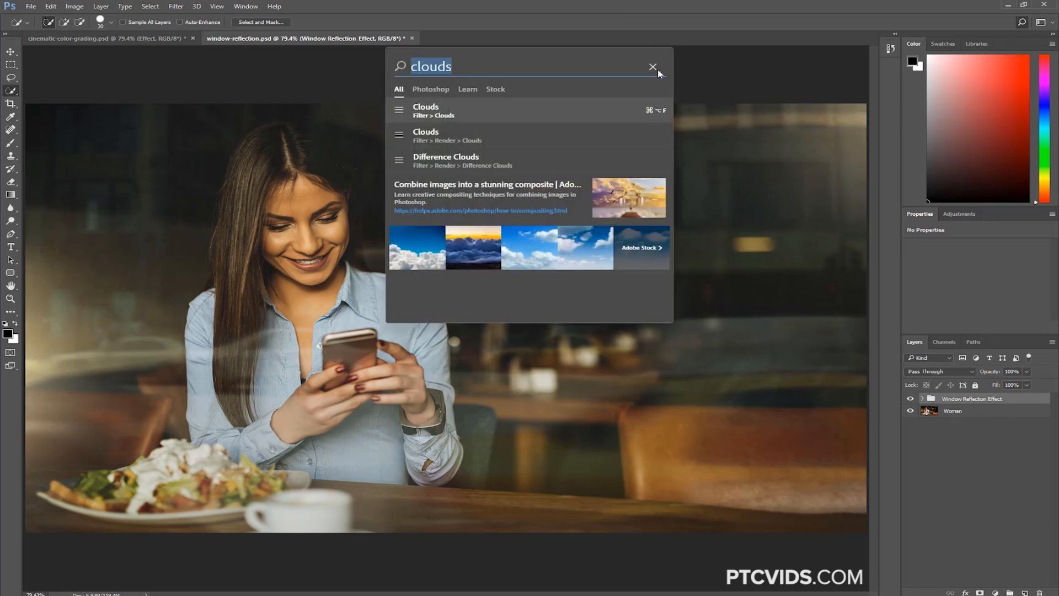
left_click(652, 67)
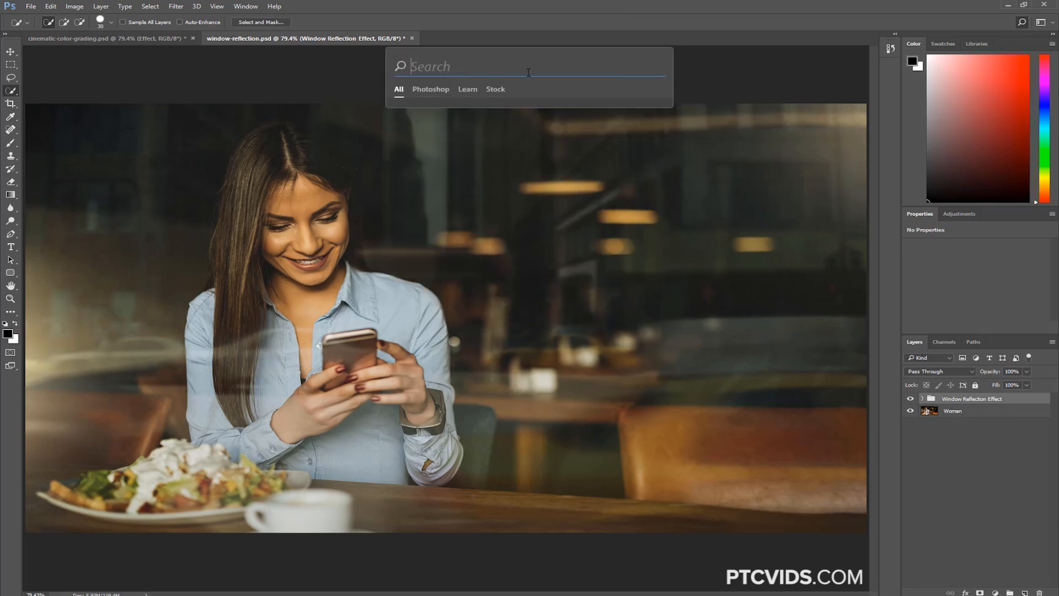
type("clouds")
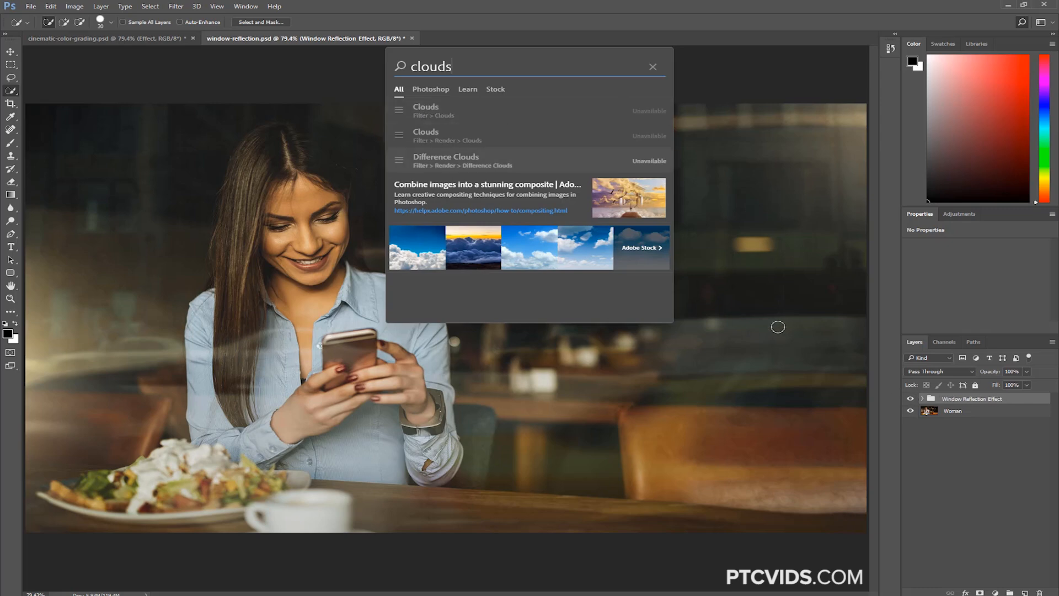
Search for "hide", apply the Hide All layer mask to the Window Reflection Effect group from the results, and undo it
left_click(651, 67)
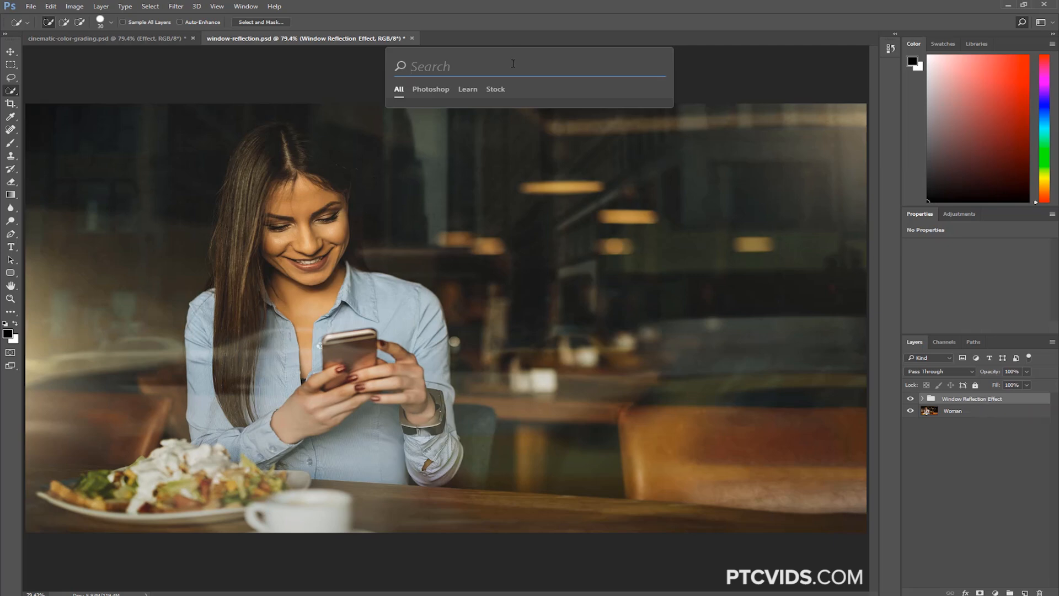
type("hide")
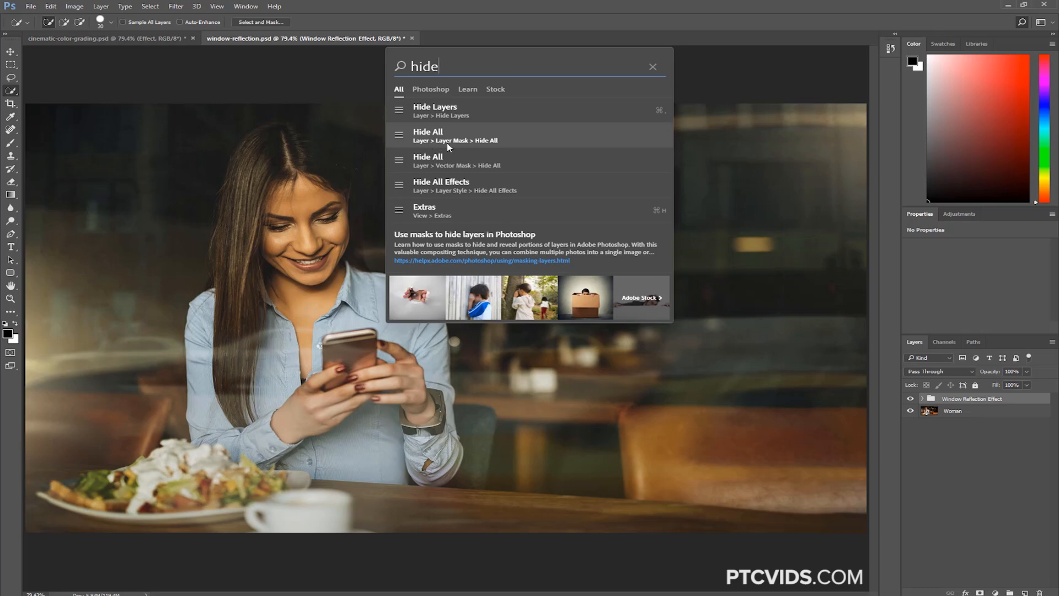
left_click(494, 142)
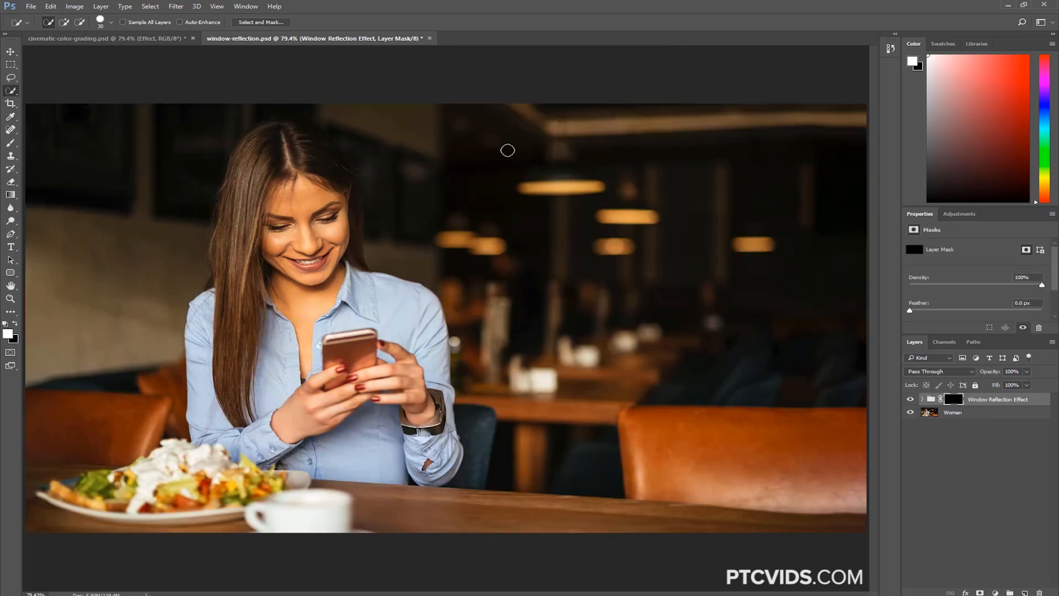
key("ctrl+z")
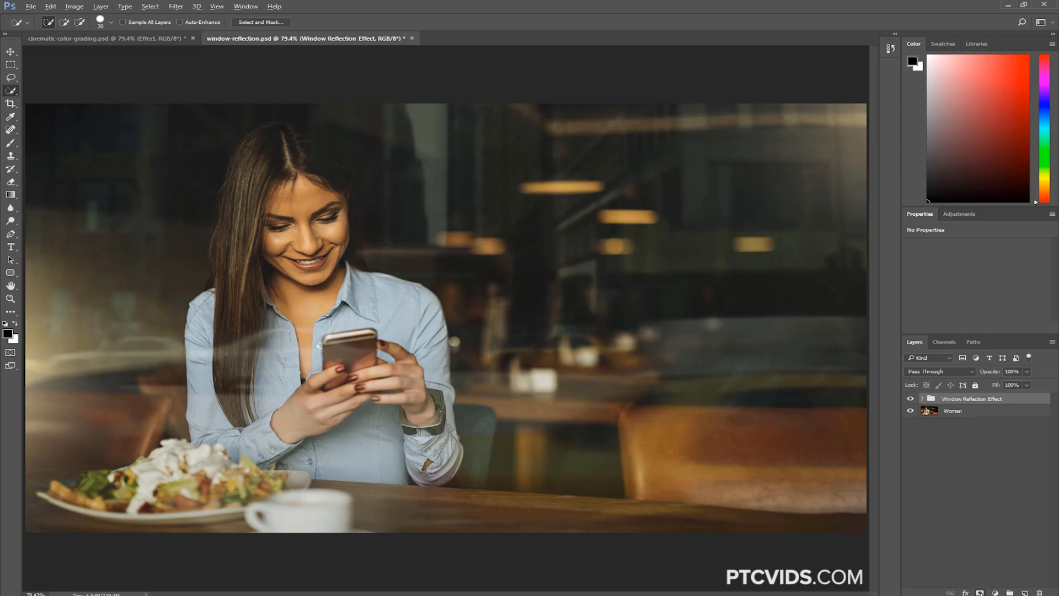
Add a hide-all layer mask to the Window Reflection Effect group in two ways without the search, undoing each one
left_click(979, 592, "alt")
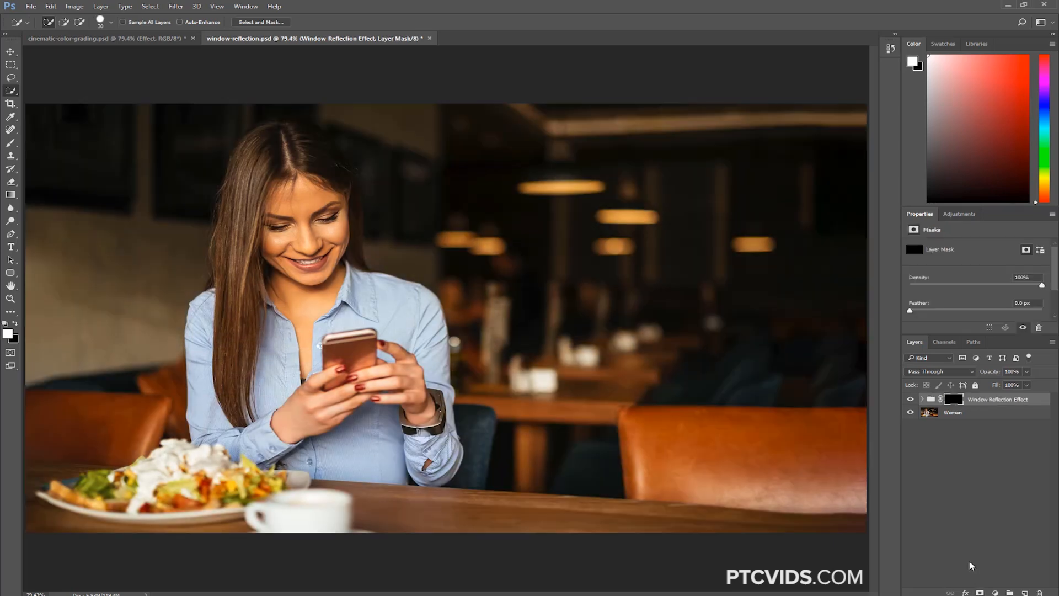
key("ctrl+z")
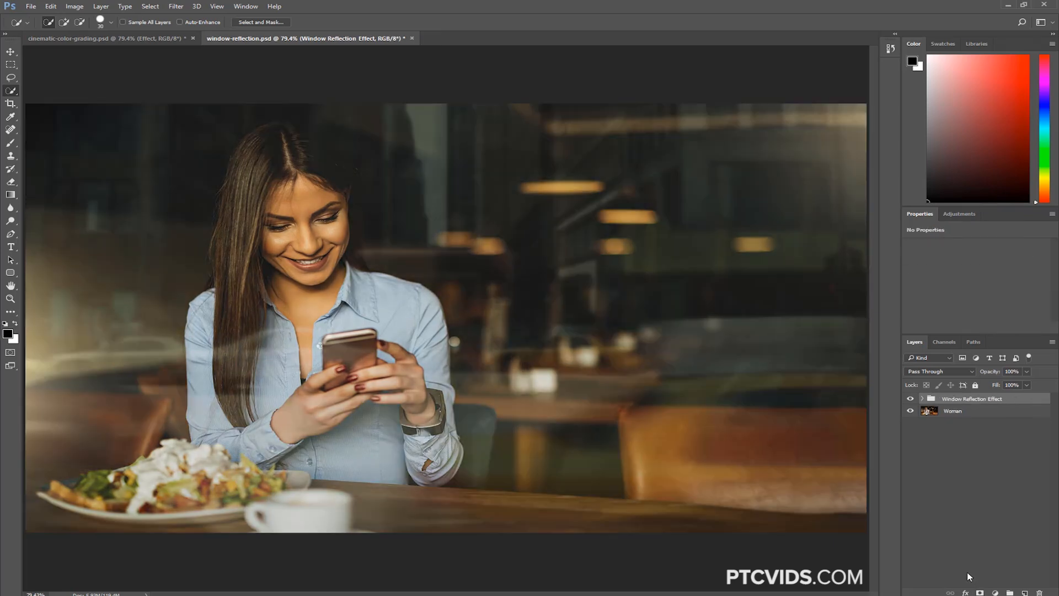
left_click(101, 6)
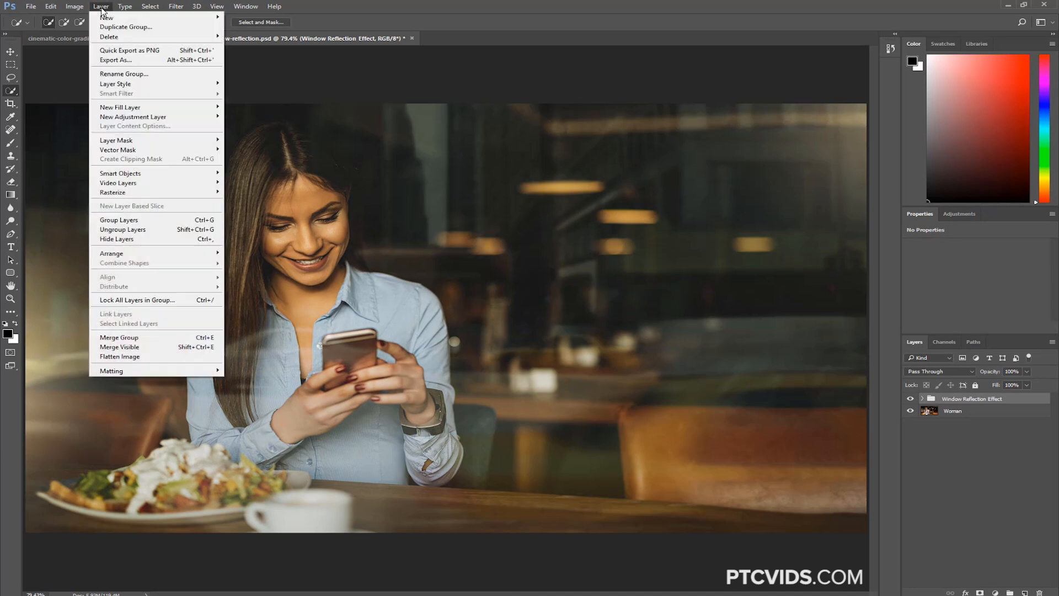
mouse_move(135, 139)
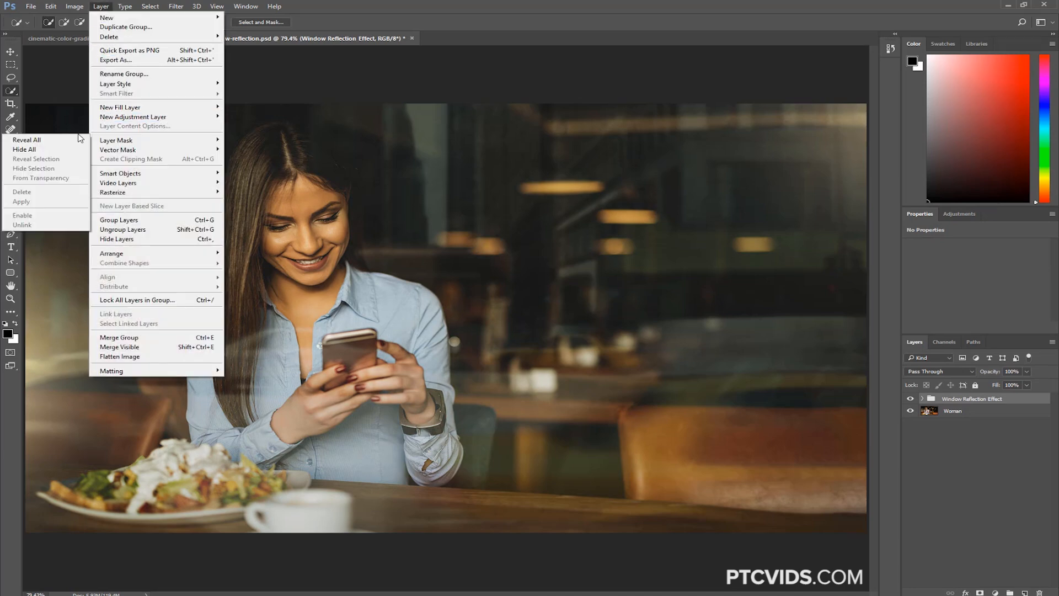
left_click(42, 151)
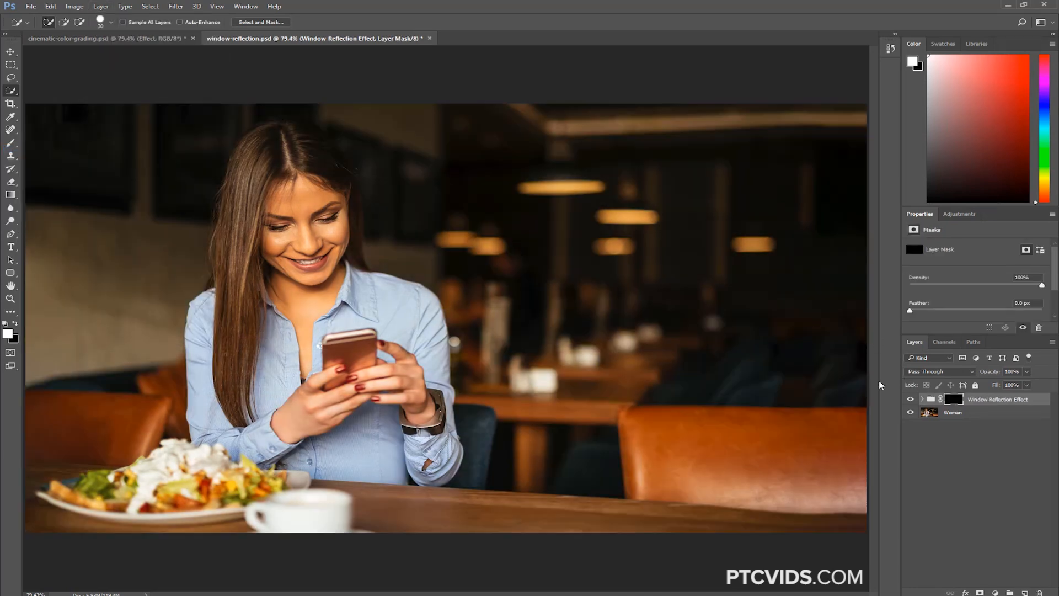
key("ctrl+z")
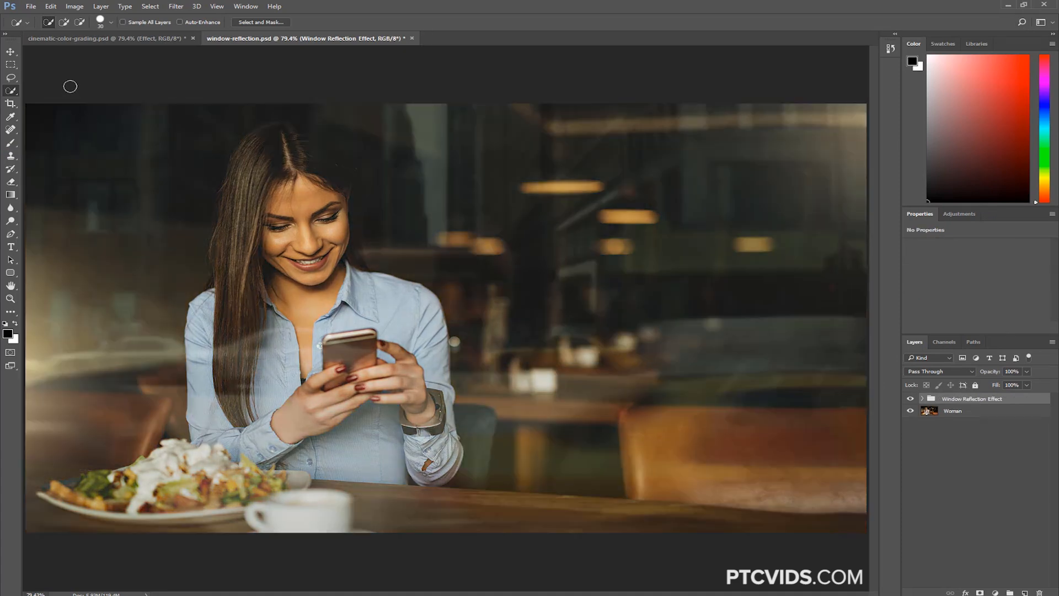
Look over the list of recently opened files, leaving it without opening any
left_click(33, 7)
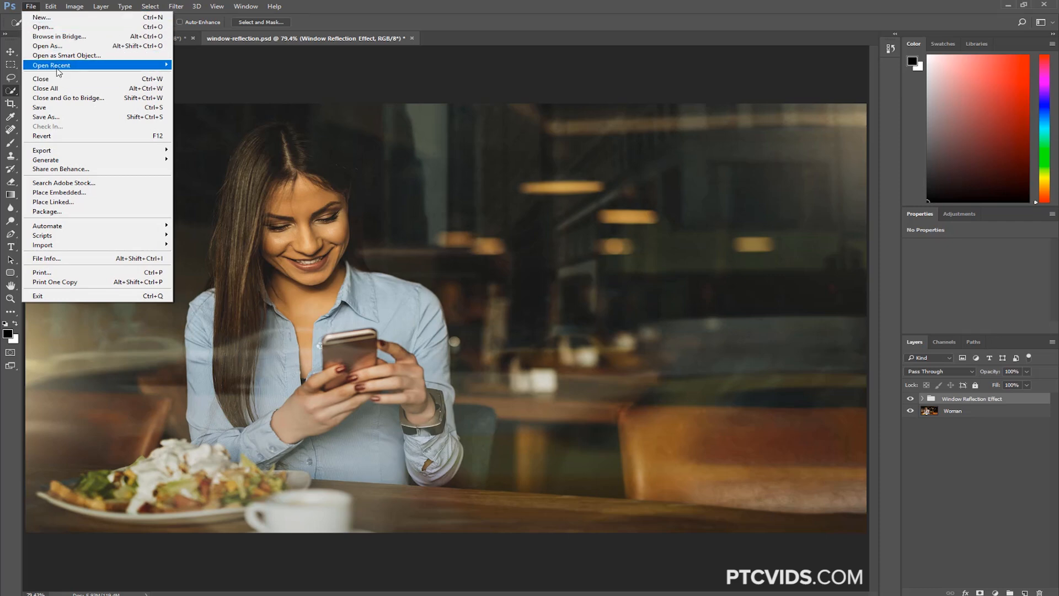
mouse_move(92, 68)
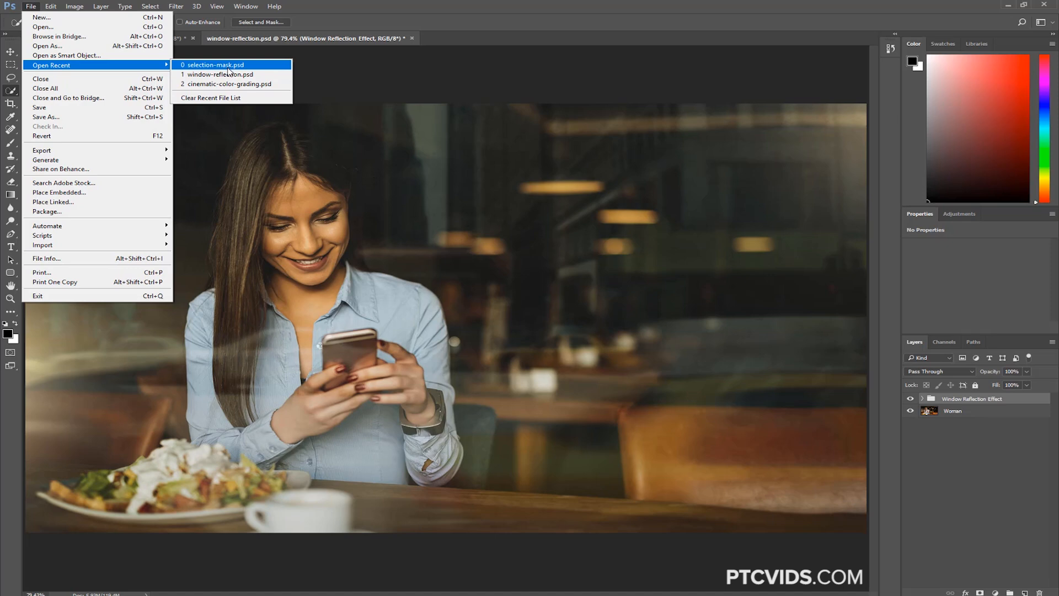
left_click(484, 38)
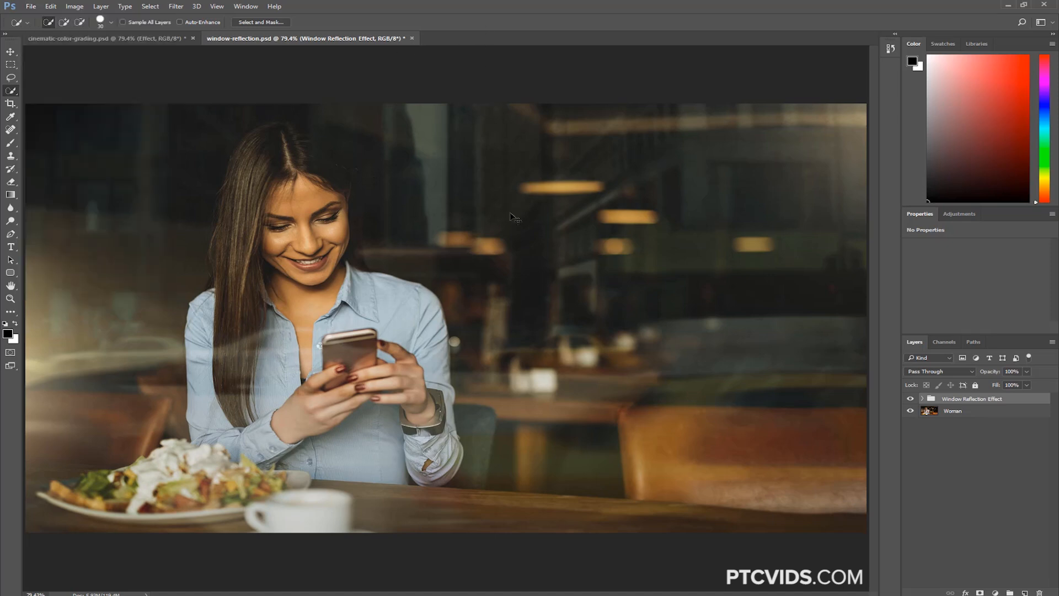
Search for "selection" and open the recent file selection-mask.psd from the results
key("ctrl+f")
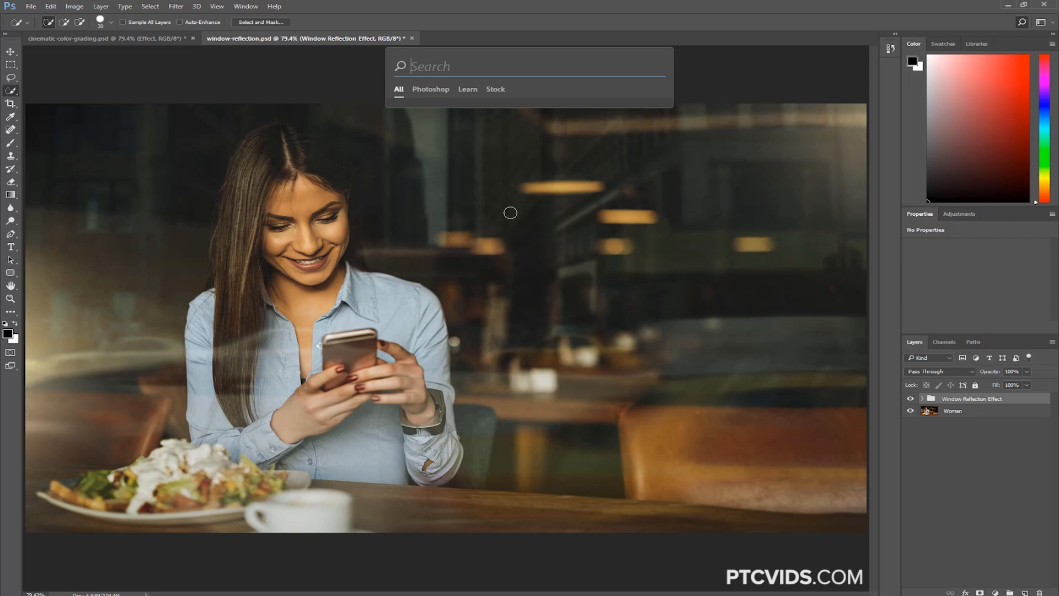
type("selection")
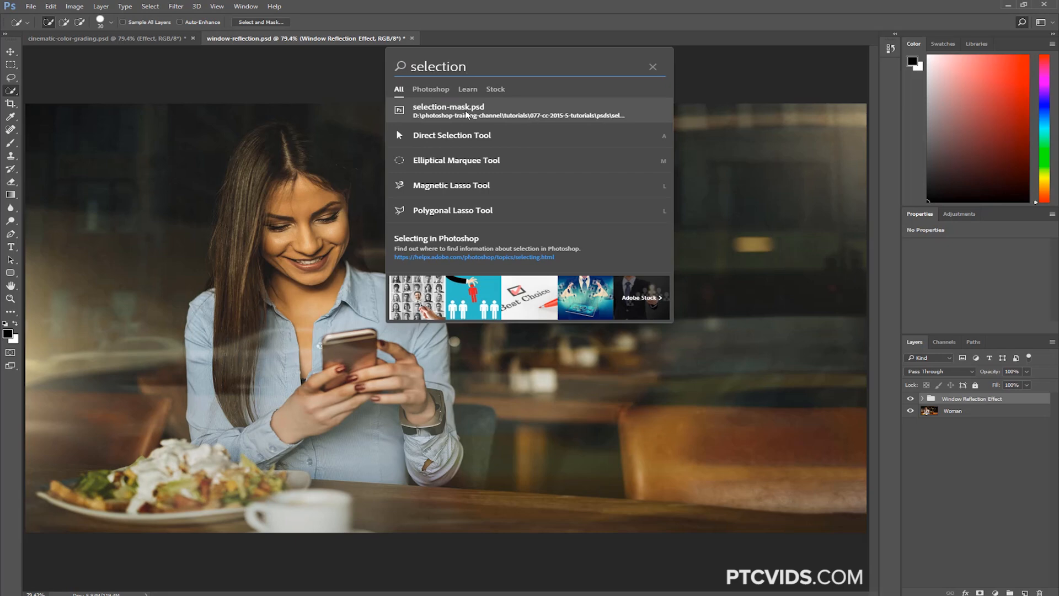
left_click(466, 114)
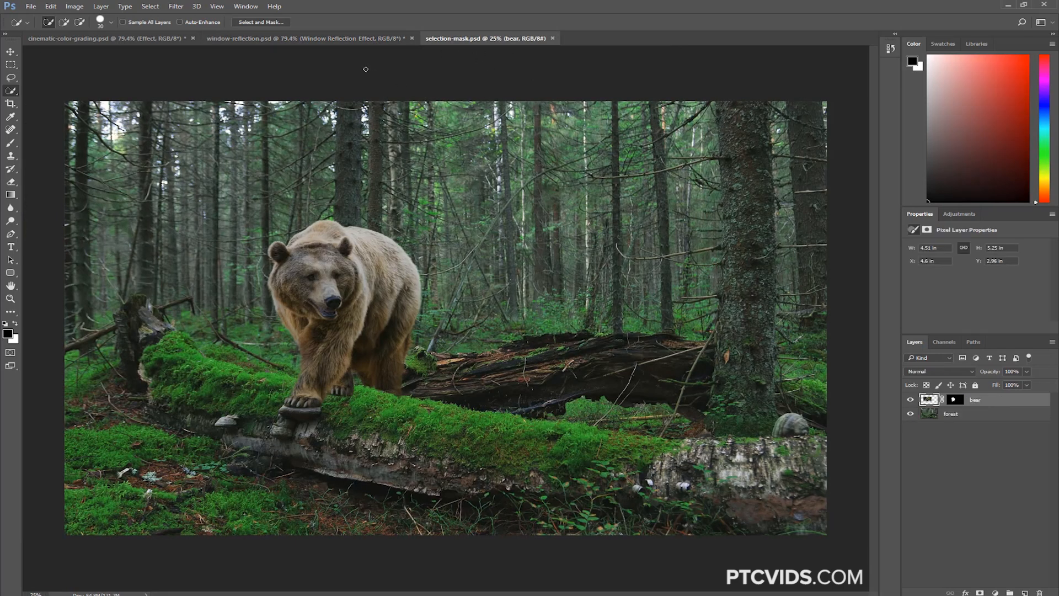
Return to window-reflection.psd, search for "cinem", and switch to cinematic-color-grading.psd from the results
left_click(337, 39)
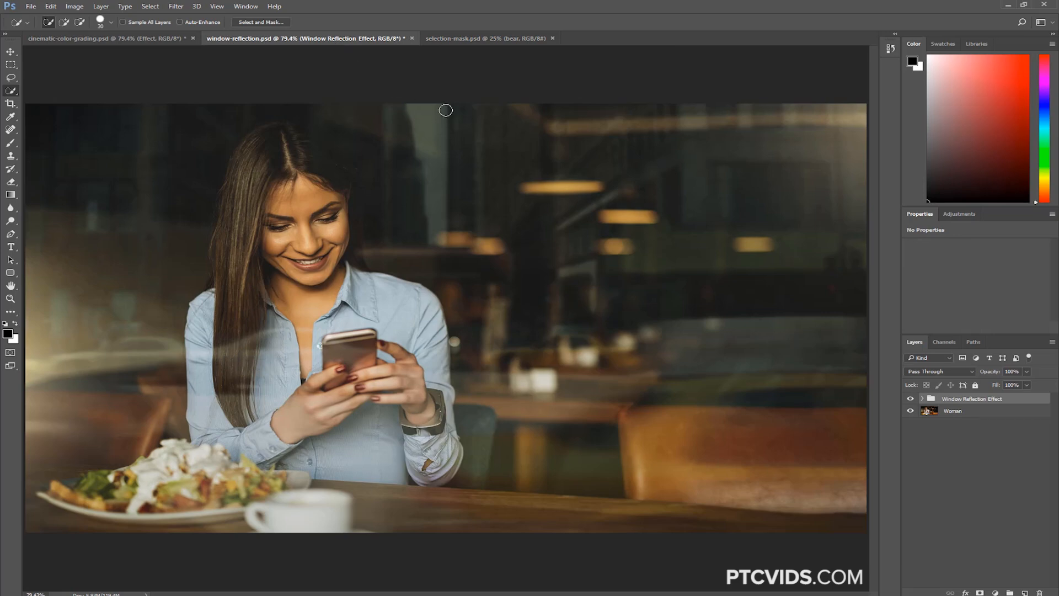
key("ctrl+f")
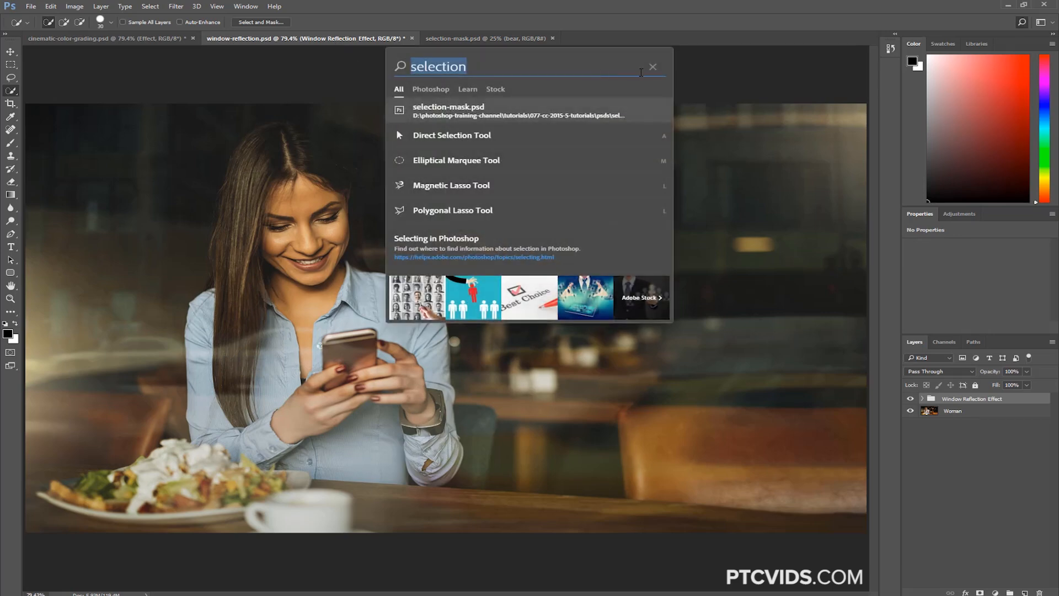
left_click(653, 67)
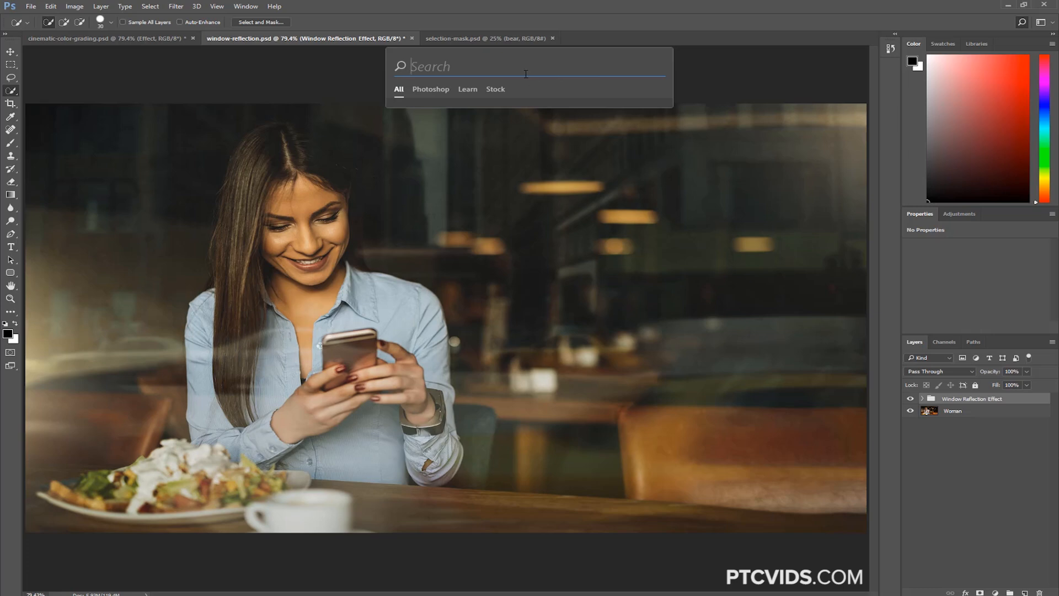
type("cinem")
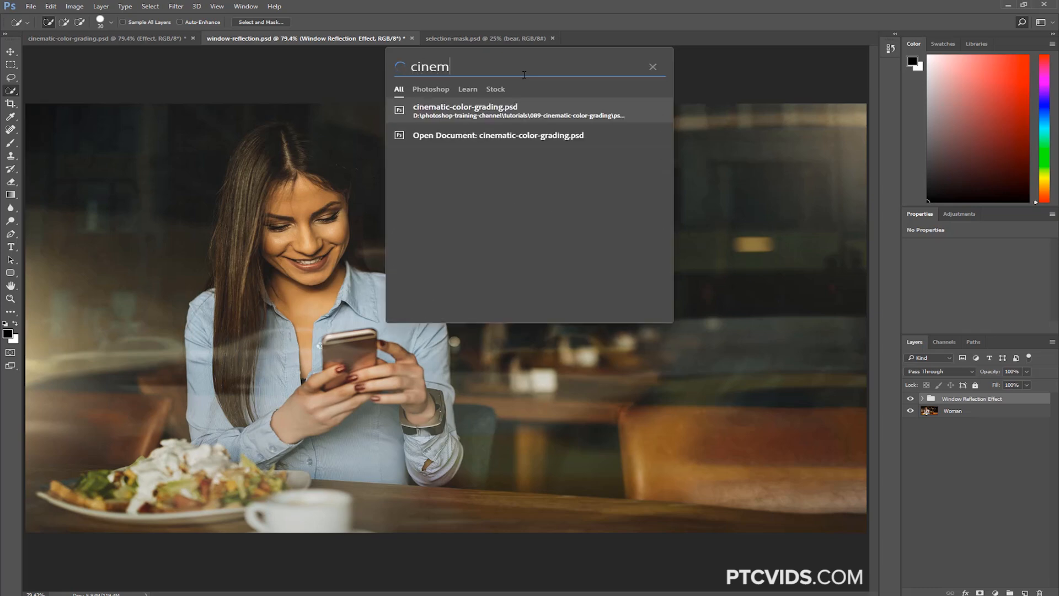
left_click(463, 109)
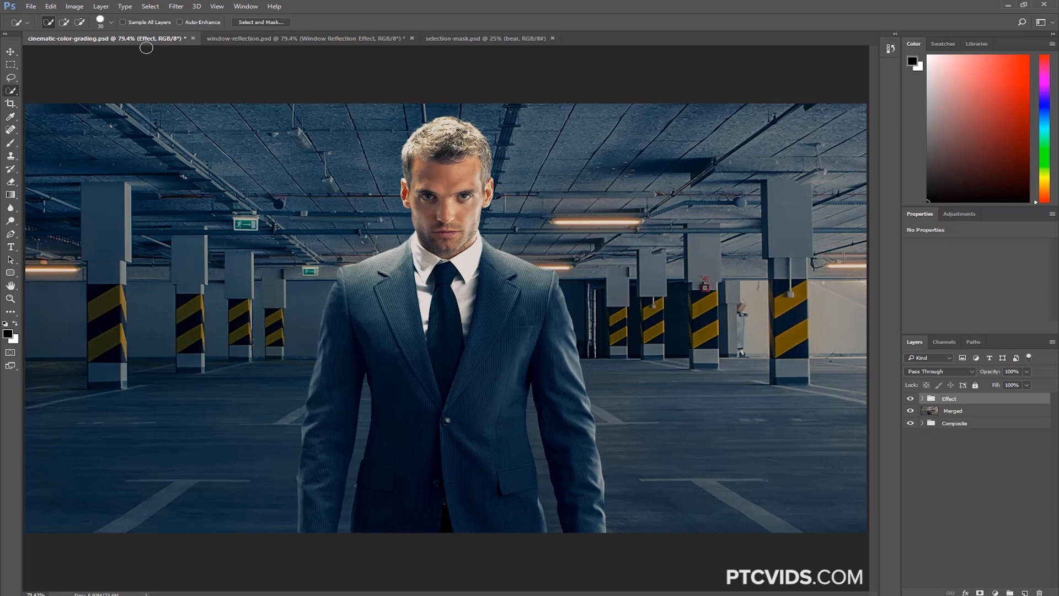
Search for "crop" and read the Crop and straighten photos help article in the browser
key("ctrl+f")
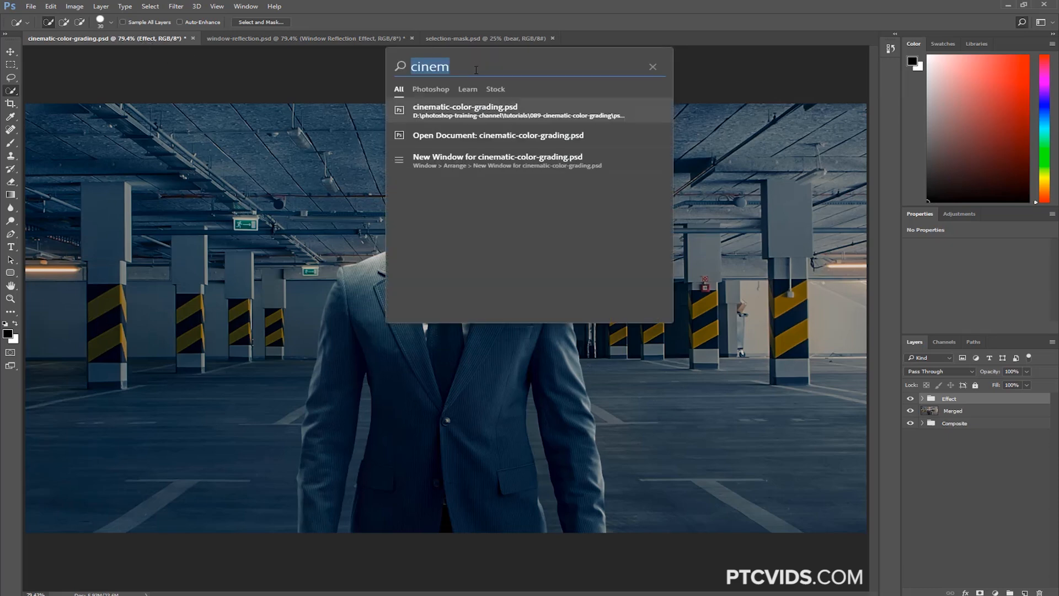
type("crop")
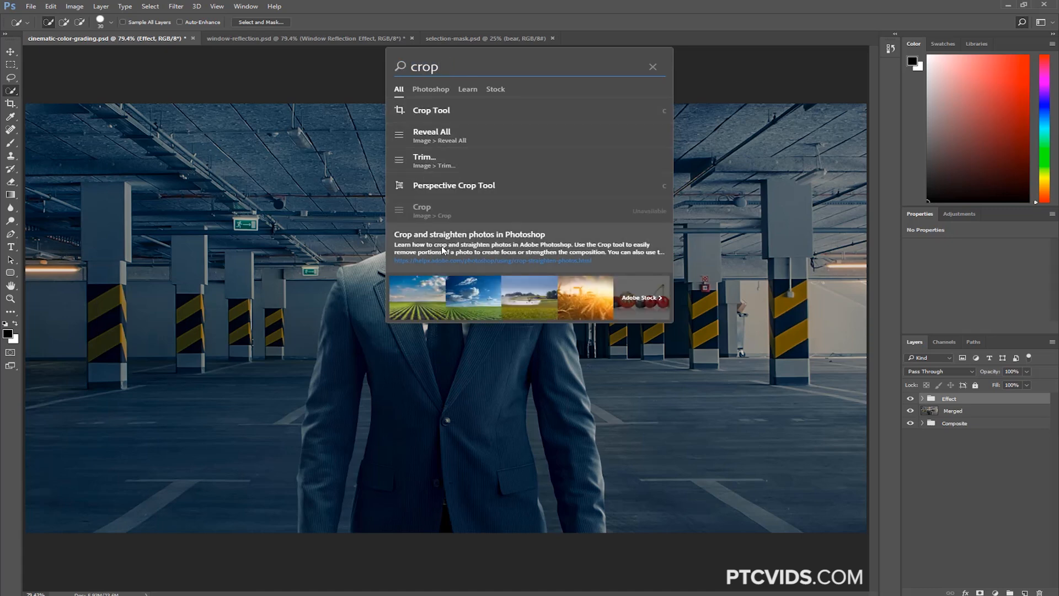
key("Escape")
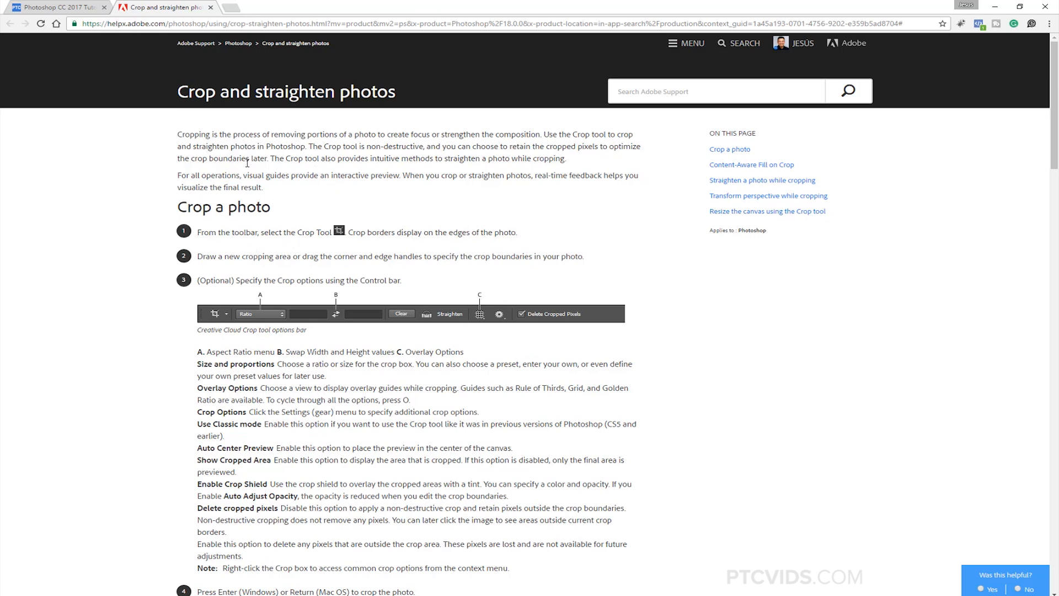
scroll(247, 163, "down", 8)
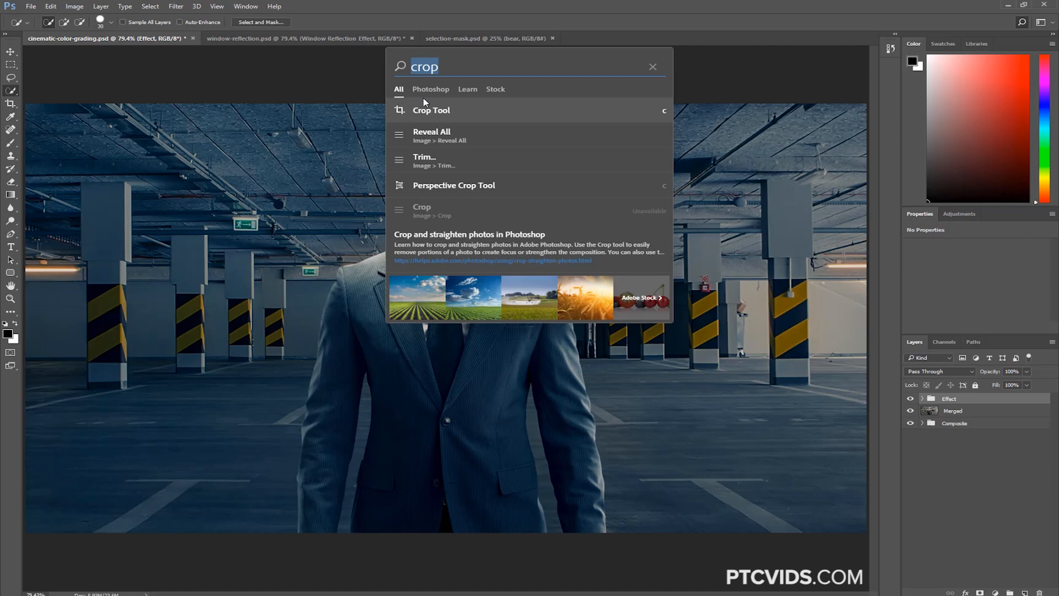
Limit the "crop" search results to stock images and place the Soybean Field picture in cinematic-color-grading.psd
left_click(493, 89)
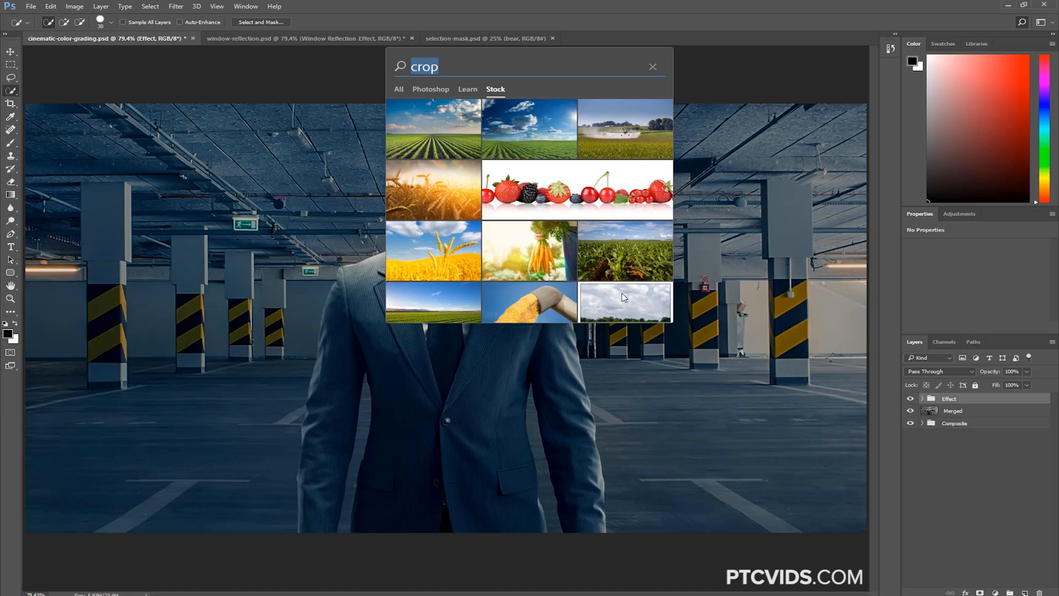
left_click(435, 131)
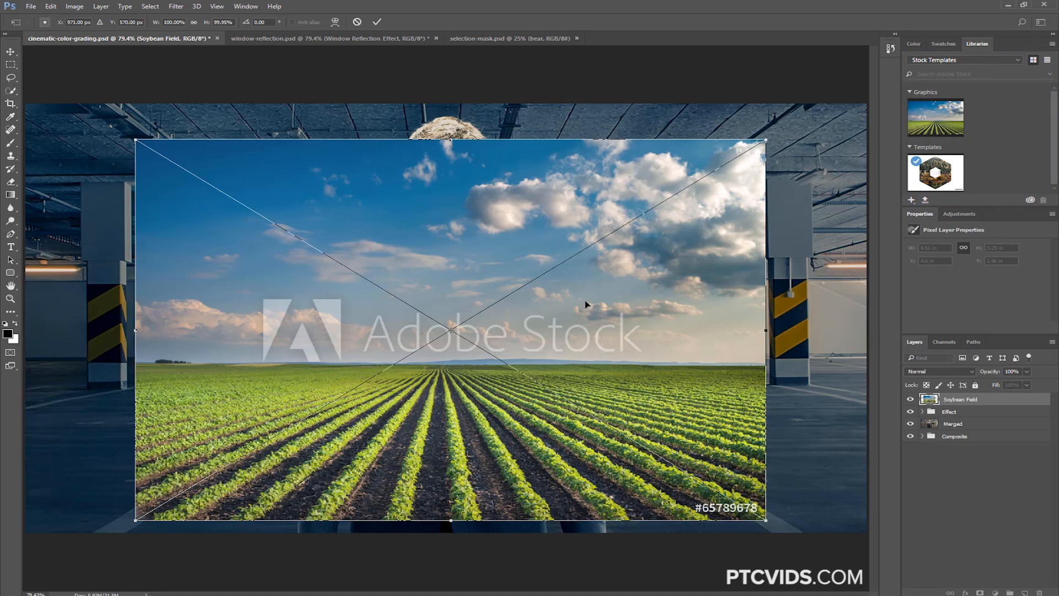
key("Return")
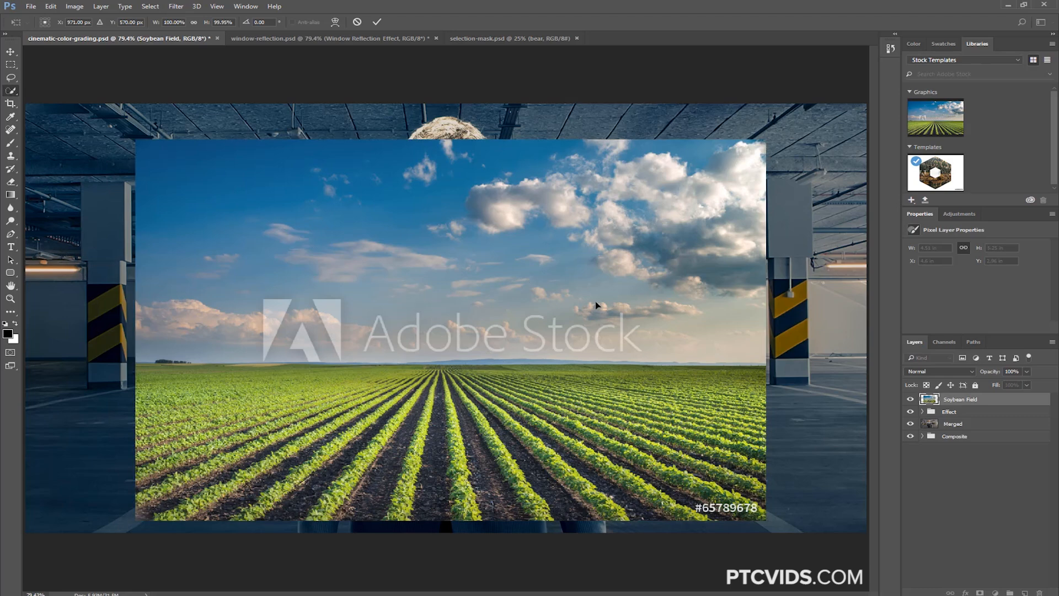
Check the licensing option for the Soybean Field library graphic and delete its placed layer from cinematic-color-grading.psd
key("w")
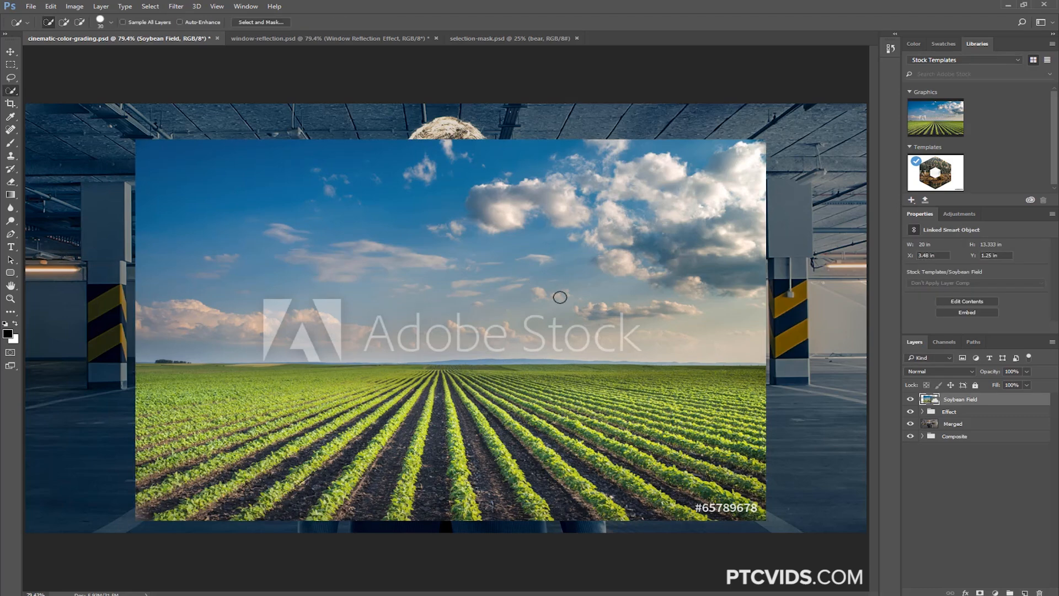
left_click(910, 400)
left_click(910, 400)
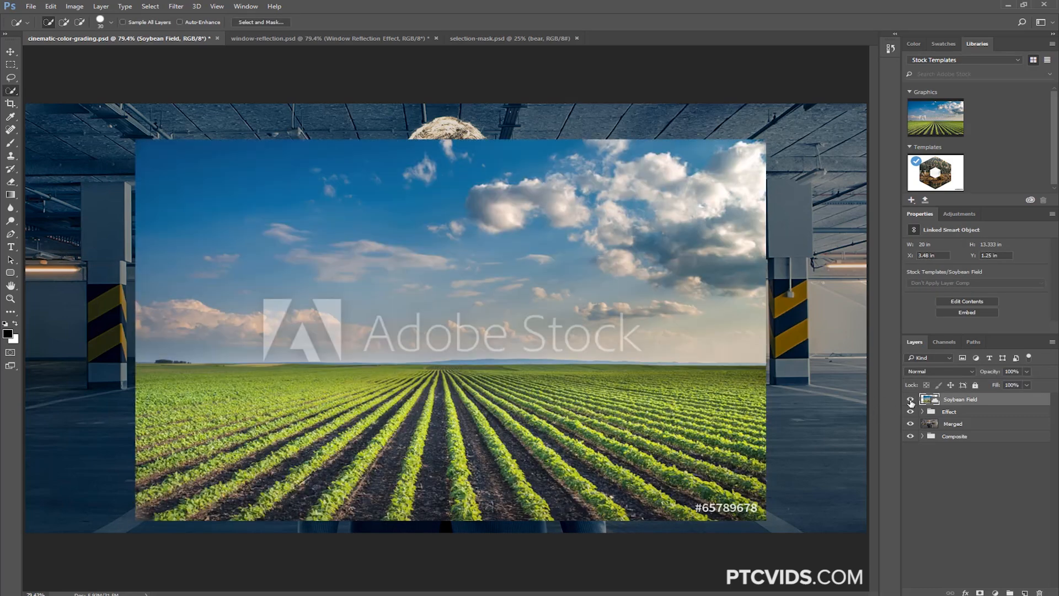
right_click(943, 118)
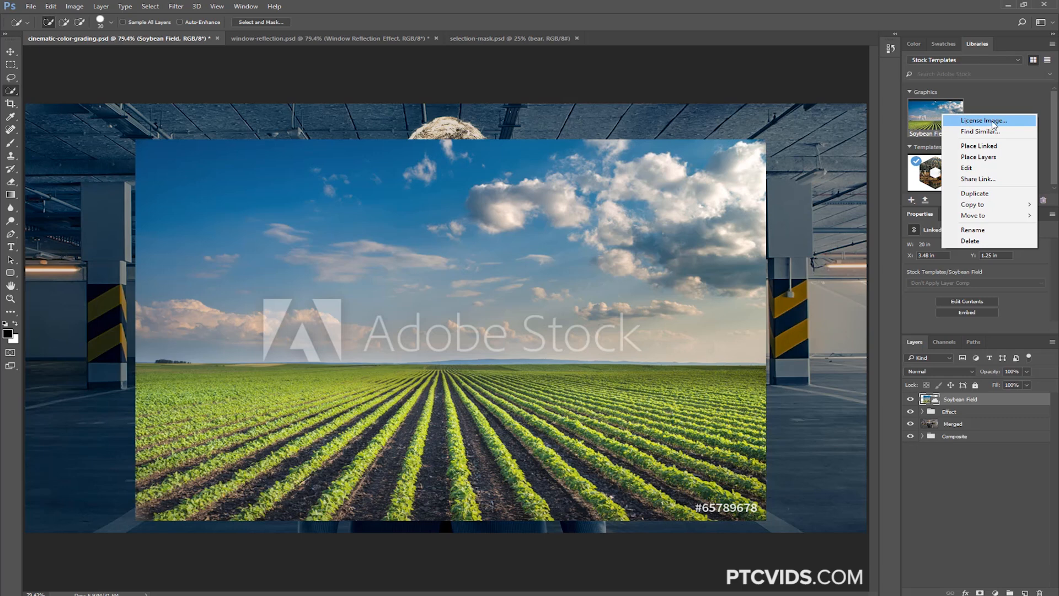
left_click(998, 398)
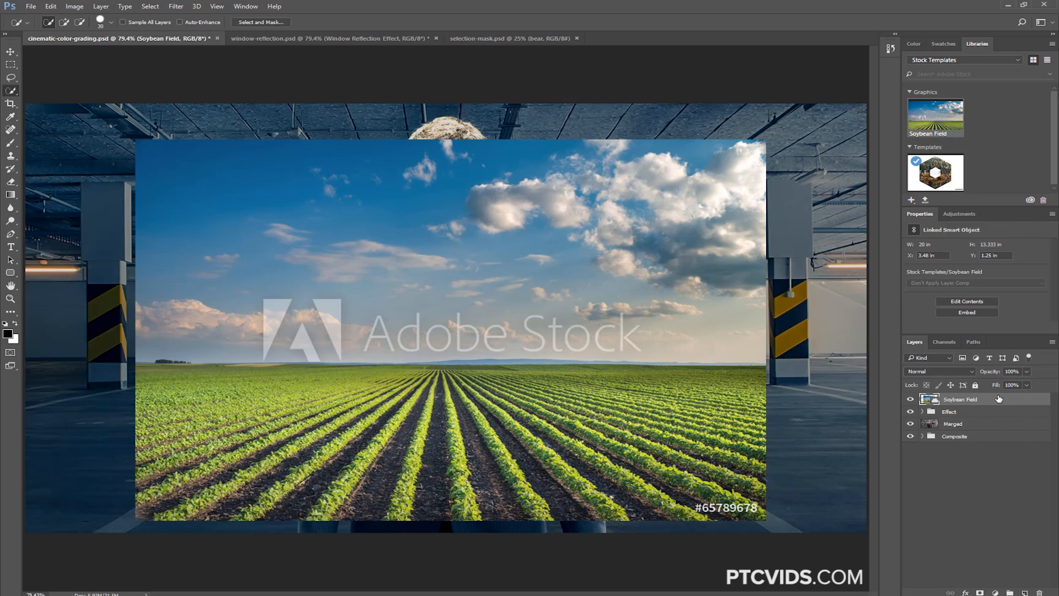
key("Delete")
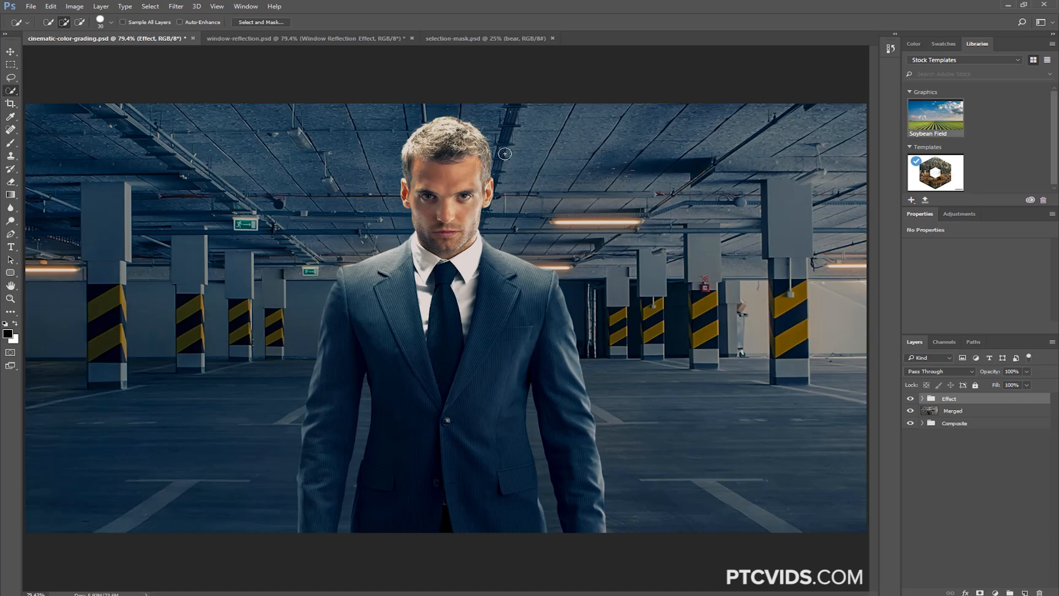
Search all categories for "retouch" and review the suggested tools, help article and stock images
key("ctrl+f")
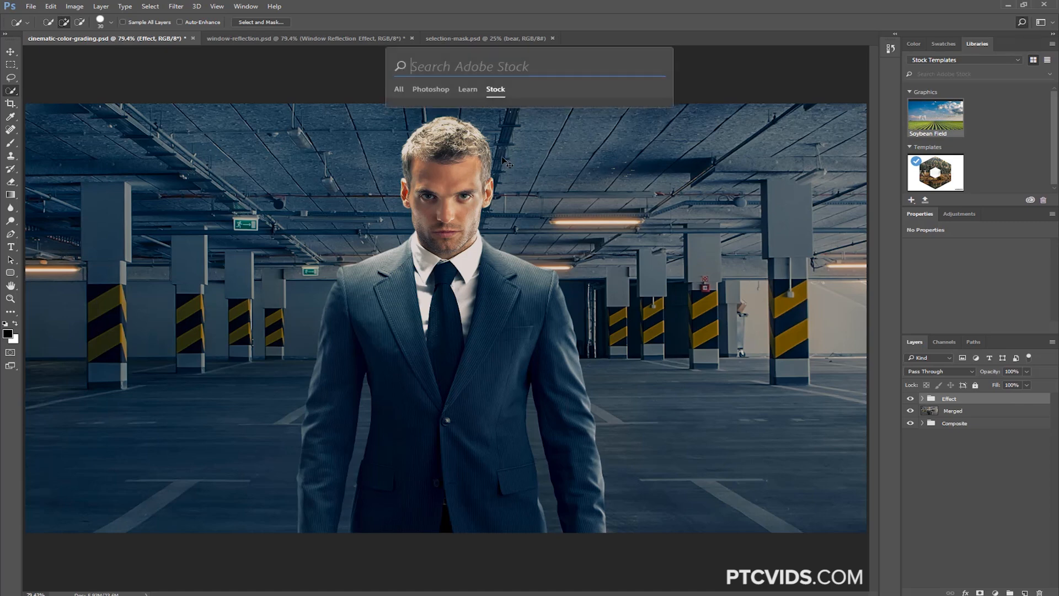
left_click(397, 90)
type("retouch")
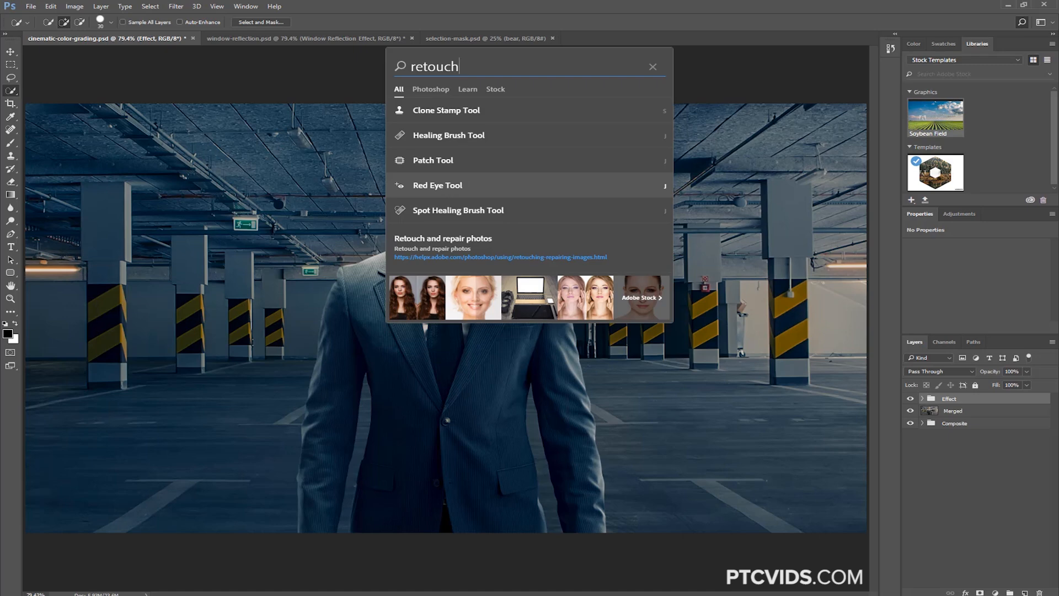
key("Escape")
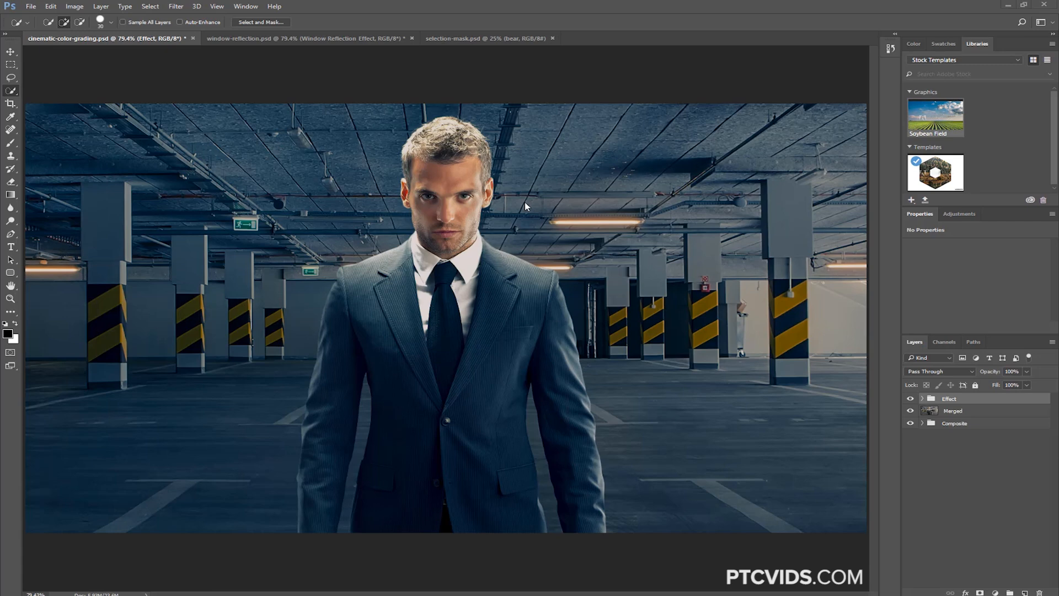
key("ctrl+f")
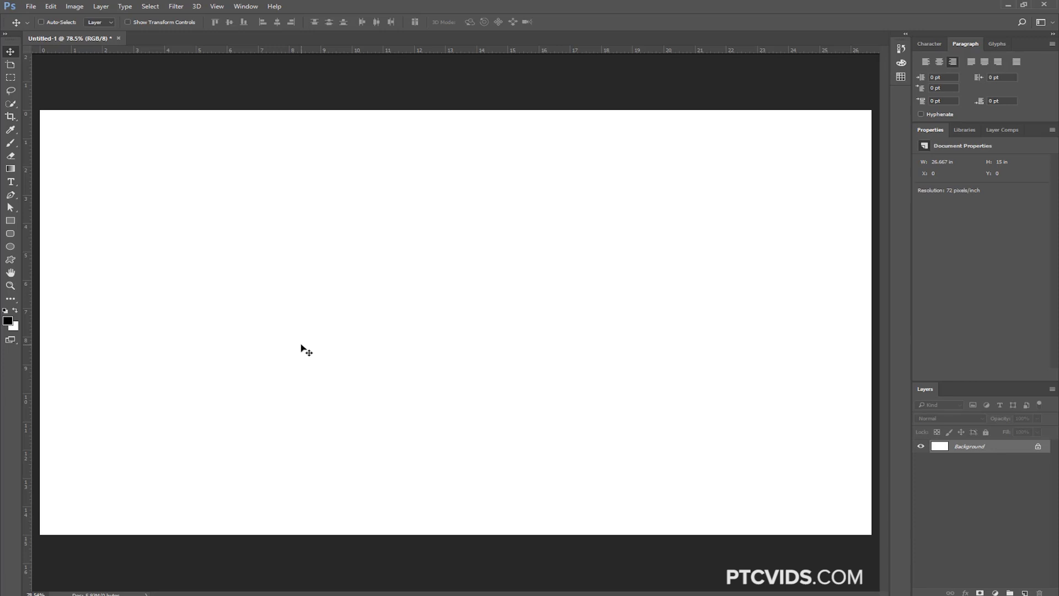
Show the Glyphs panel with the Type tool active and choose the Graphic and Web workspace
left_click(11, 182)
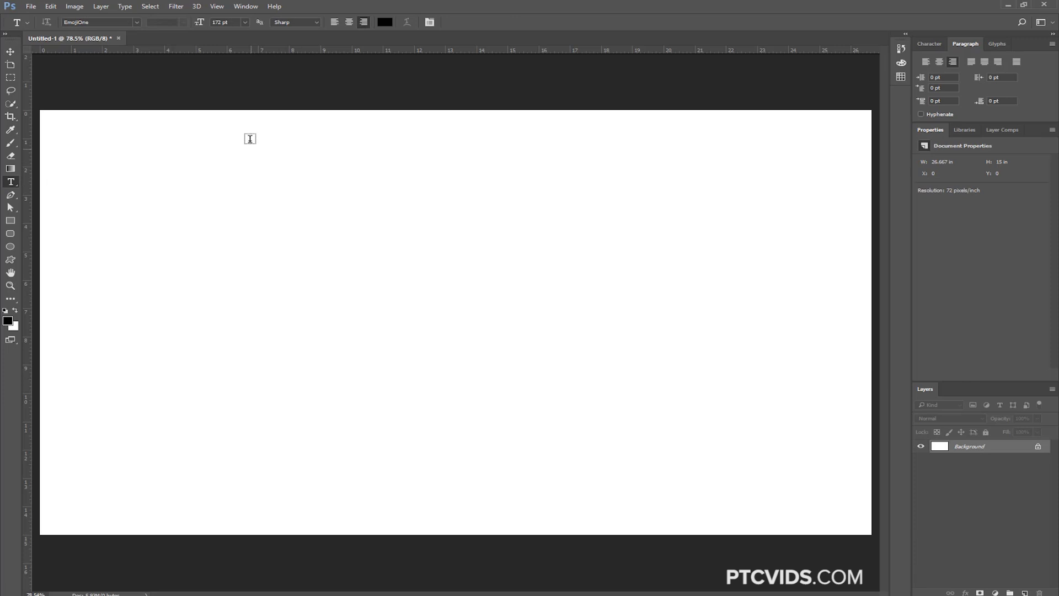
left_click(246, 6)
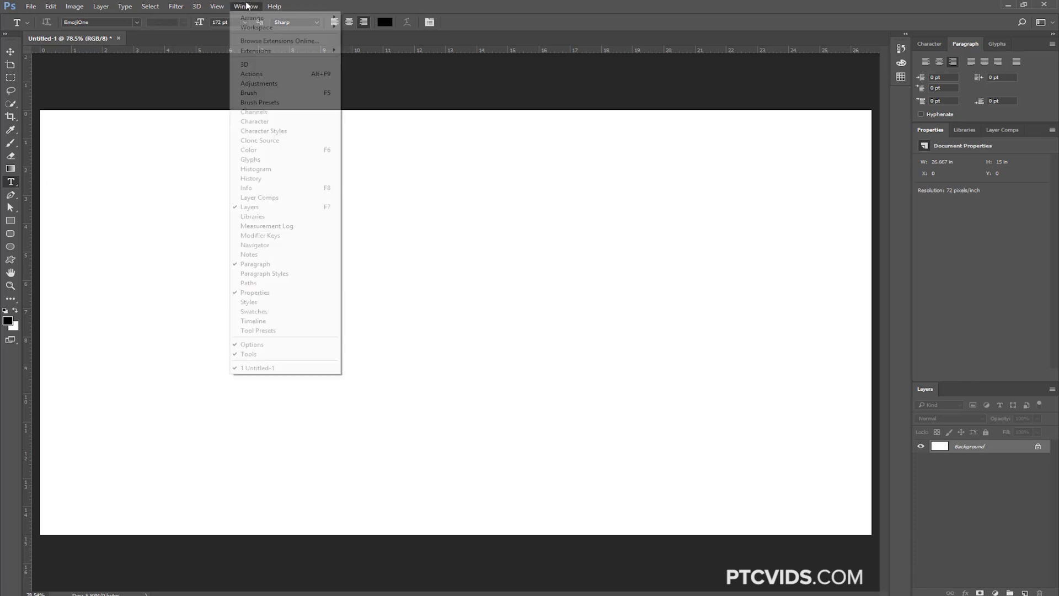
left_click(266, 161)
left_click(1041, 22)
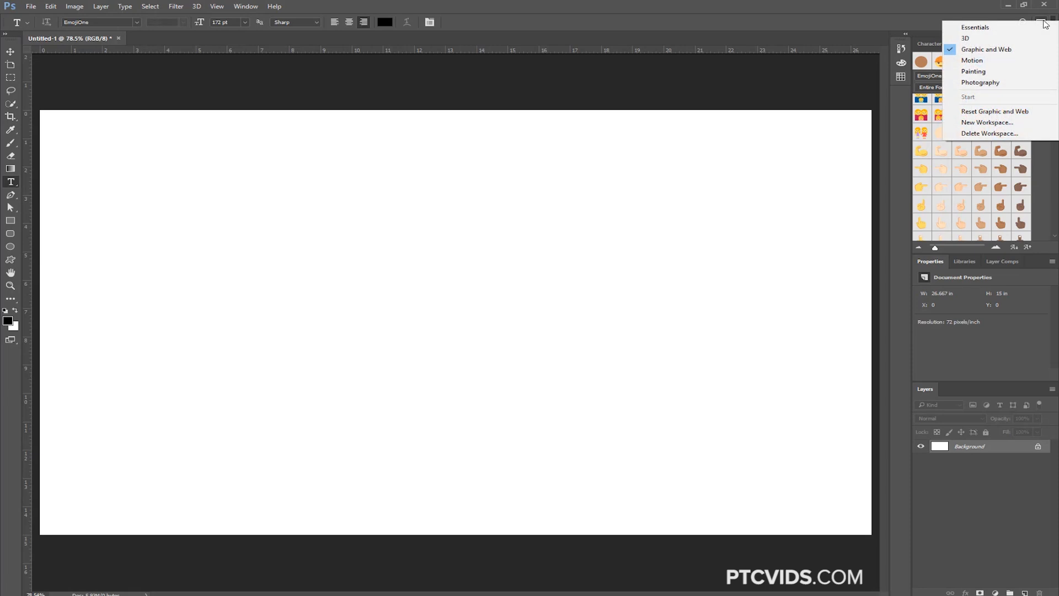
left_click(980, 50)
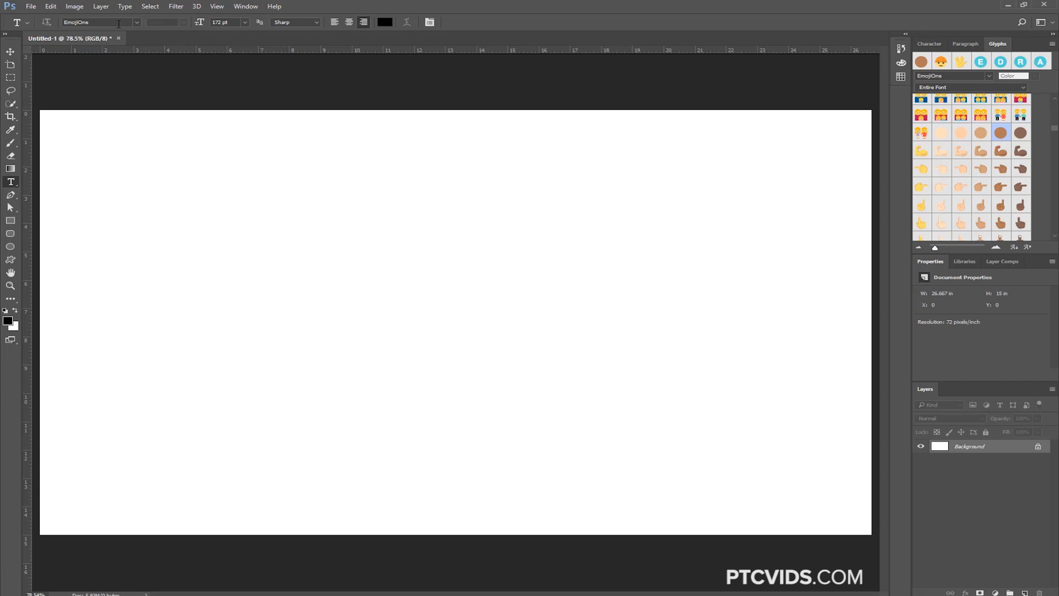
Set the font to Trajan Color and add the text "PTC" on the blank canvas
left_click(136, 22)
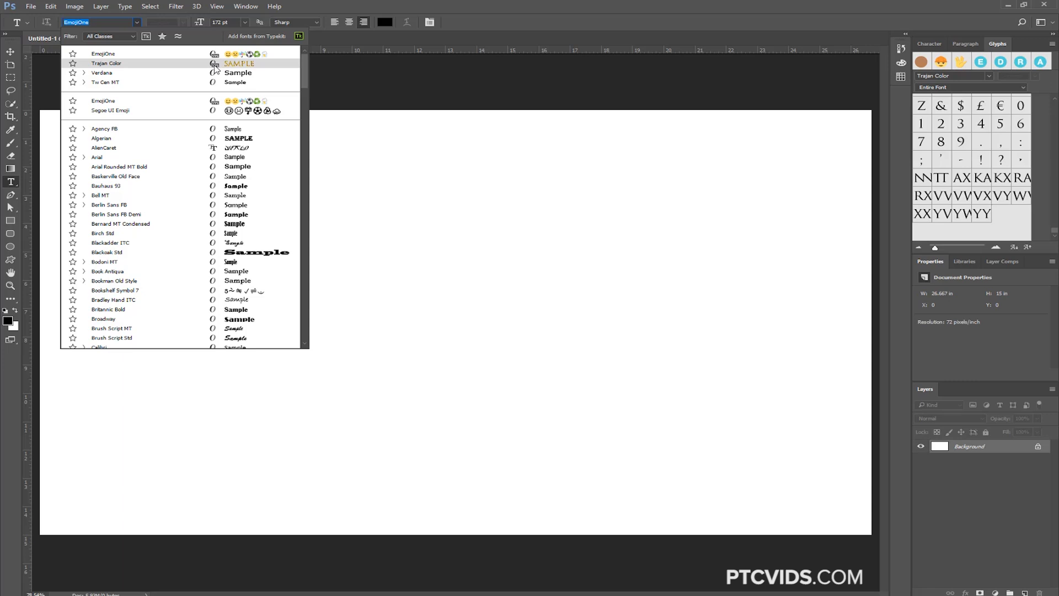
left_click(133, 62)
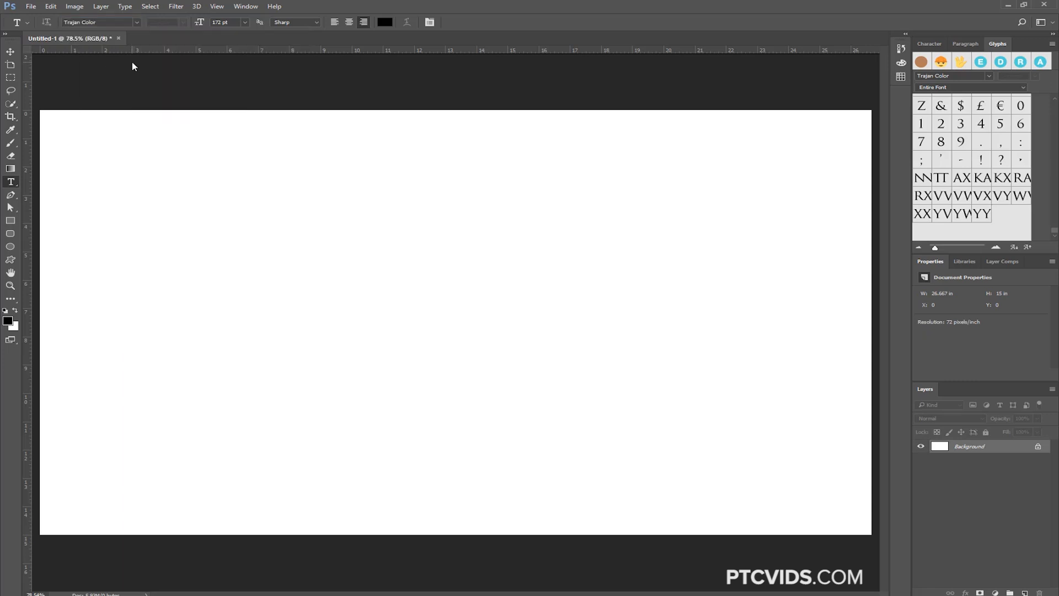
left_click(260, 291)
type("PTC")
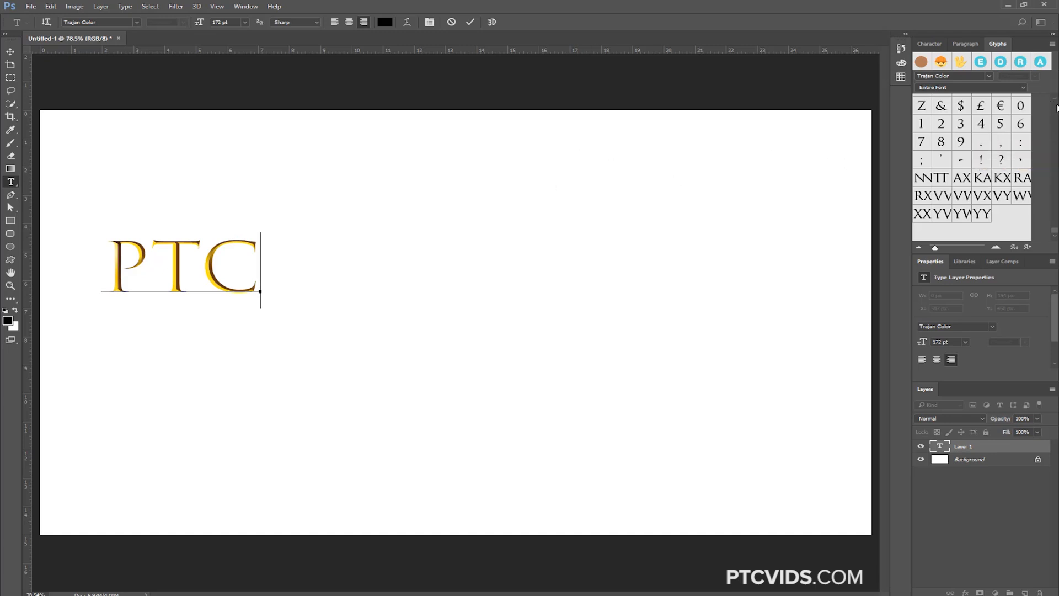
Browse the Trajan Color glyphs and replace the letter P with its blue alternate
left_click_drag(1052, 230, 1057, 110)
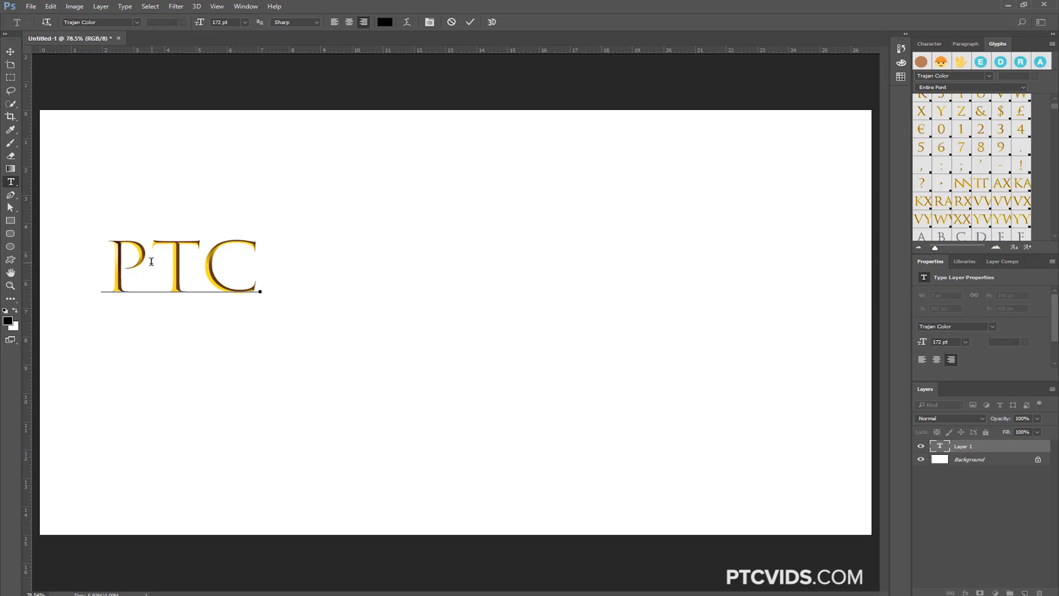
left_click_drag(151, 261, 101, 263)
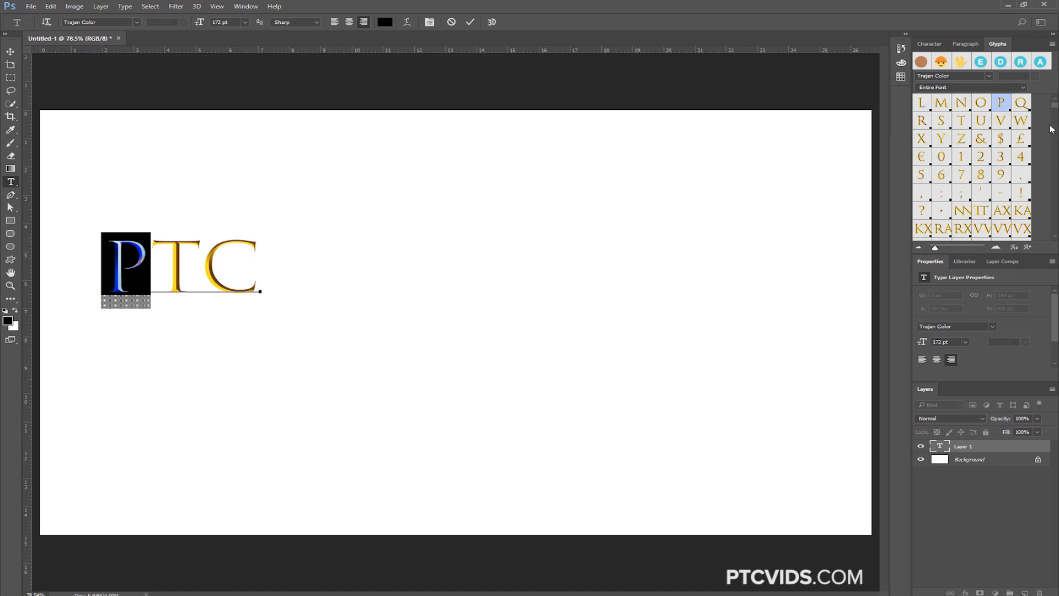
left_click_drag(1054, 108, 1055, 121)
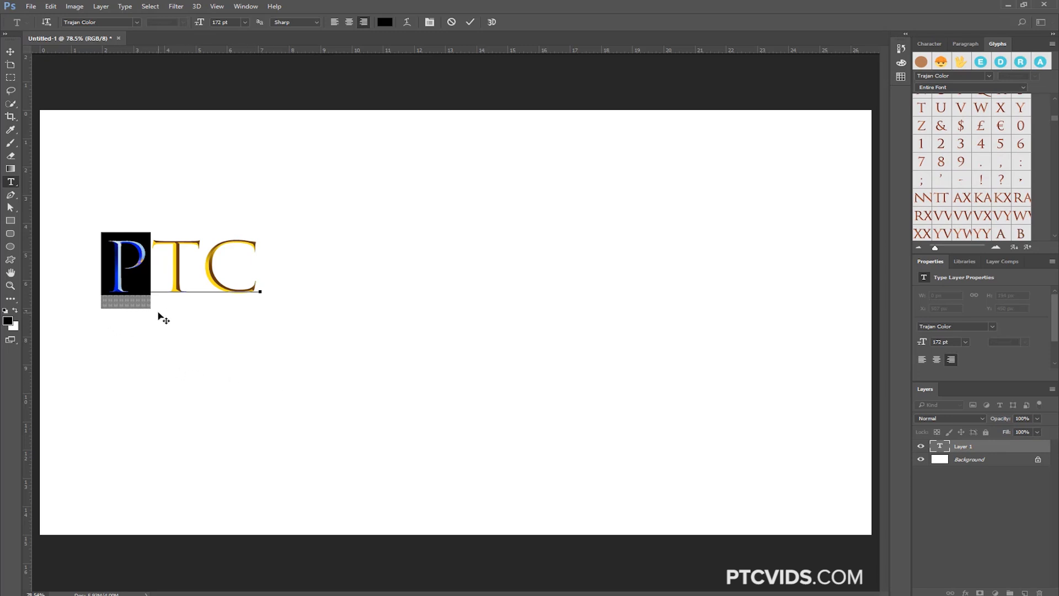
mouse_move(132, 310)
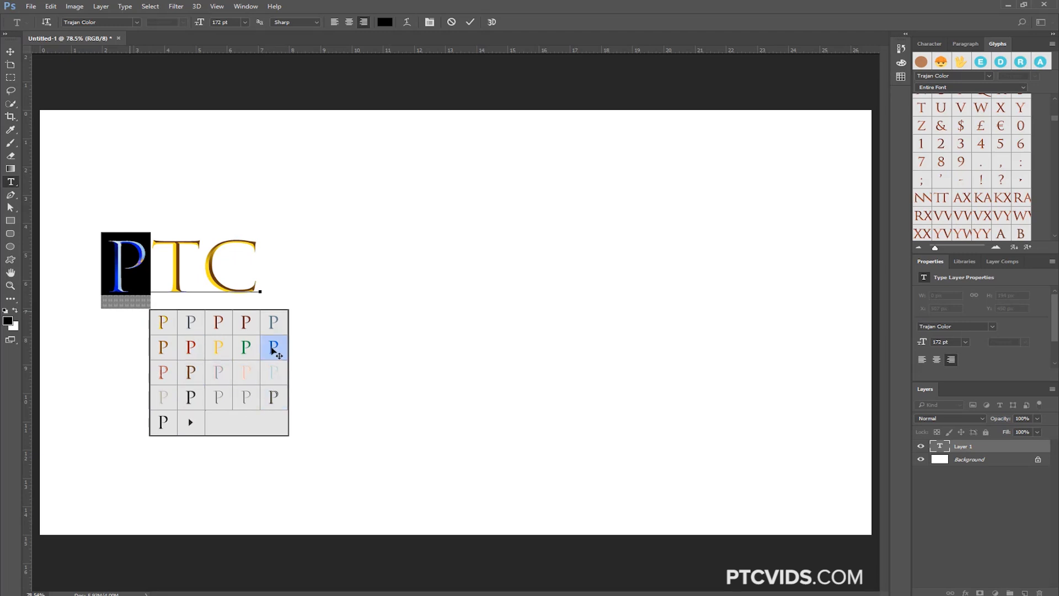
left_click(273, 350)
left_click(148, 250)
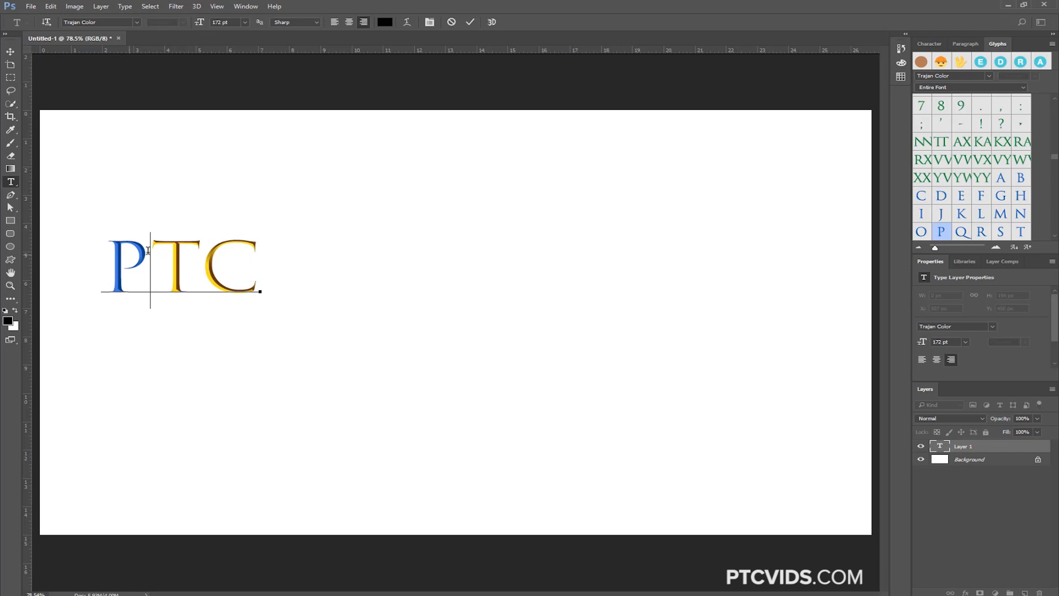
Select the letter T and list all its alternate glyphs in the Glyphs panel
left_click_drag(160, 273, 183, 273)
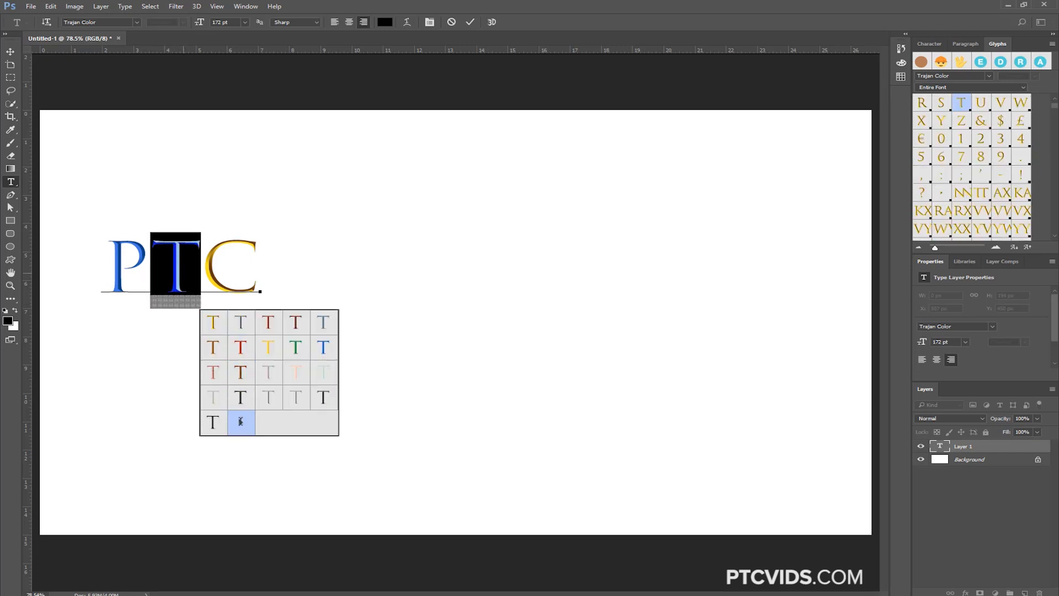
left_click(243, 422)
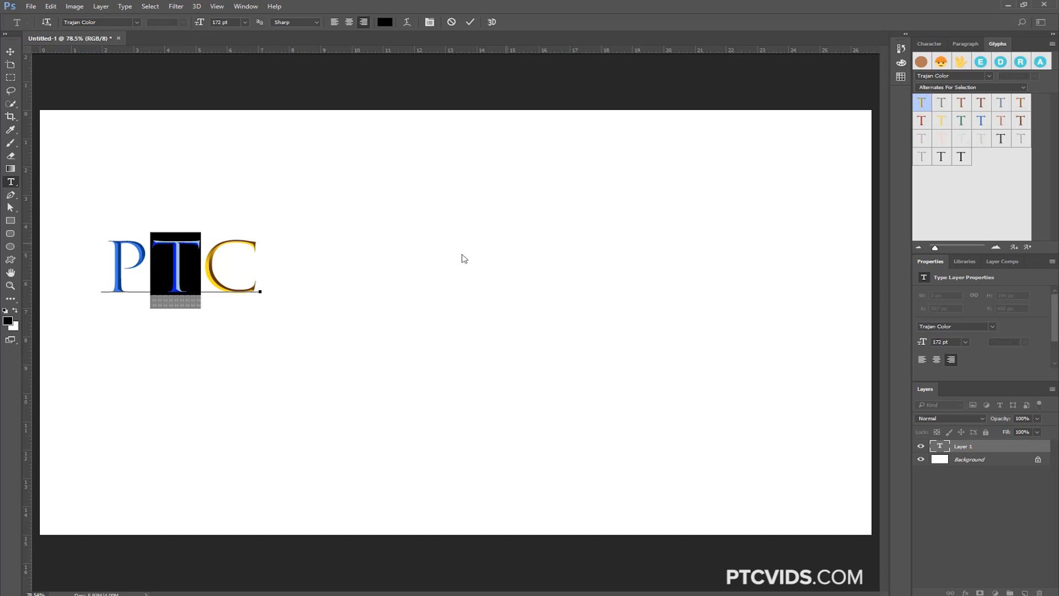
mouse_move(181, 272)
left_click(250, 279)
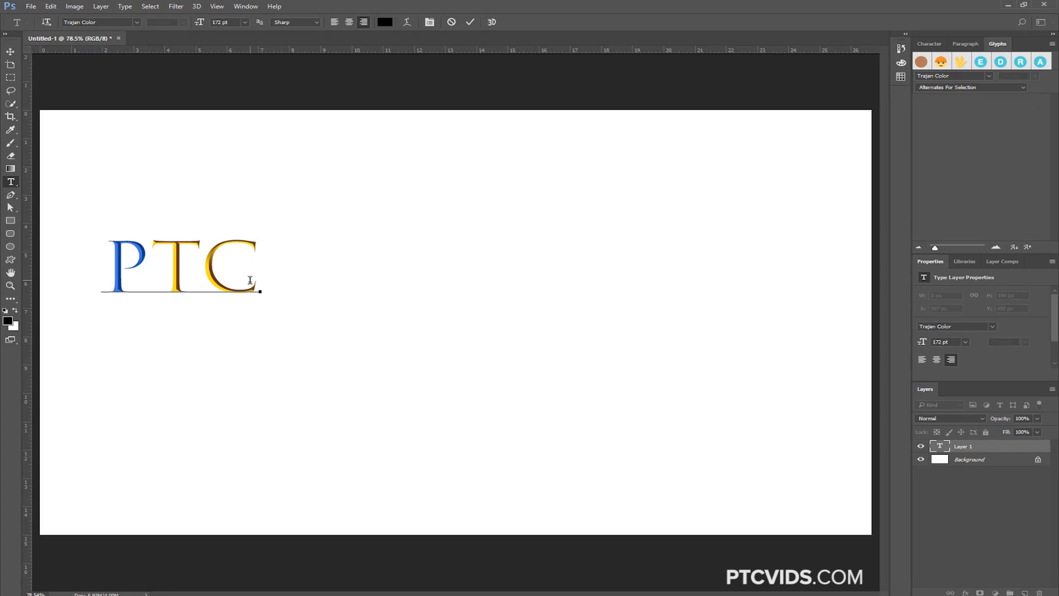
Convert the PTC text layer to a shape and deselect its path with the path selection tool active
right_click(999, 447)
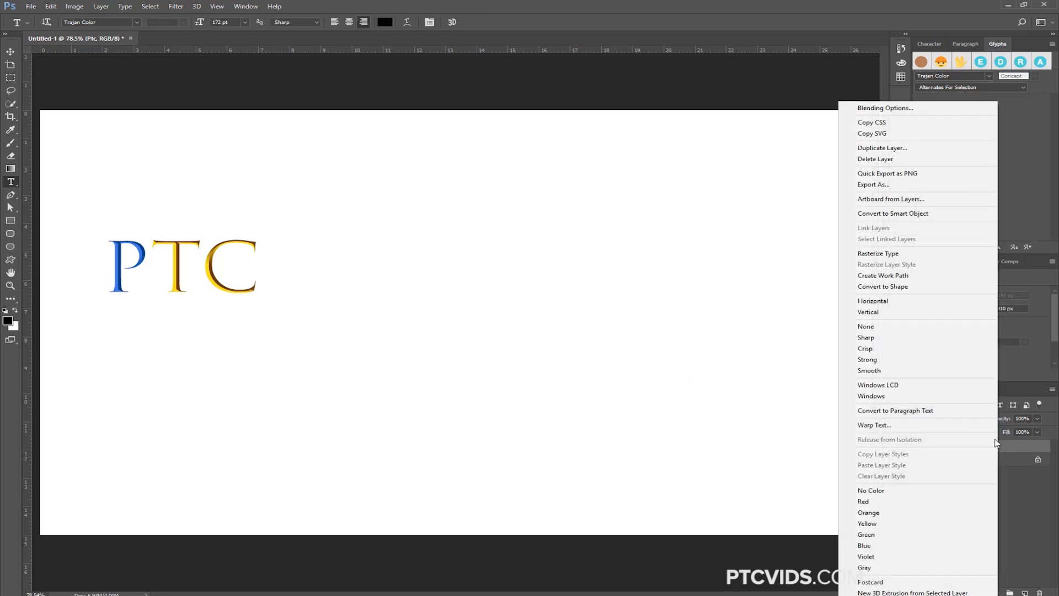
left_click(925, 286)
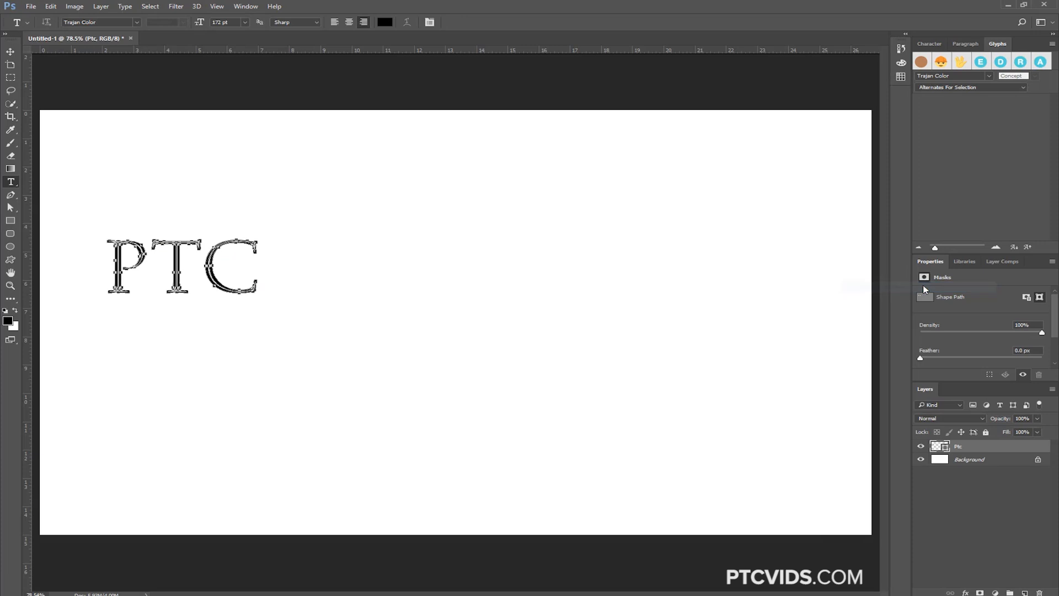
left_click(10, 207)
left_click(139, 210)
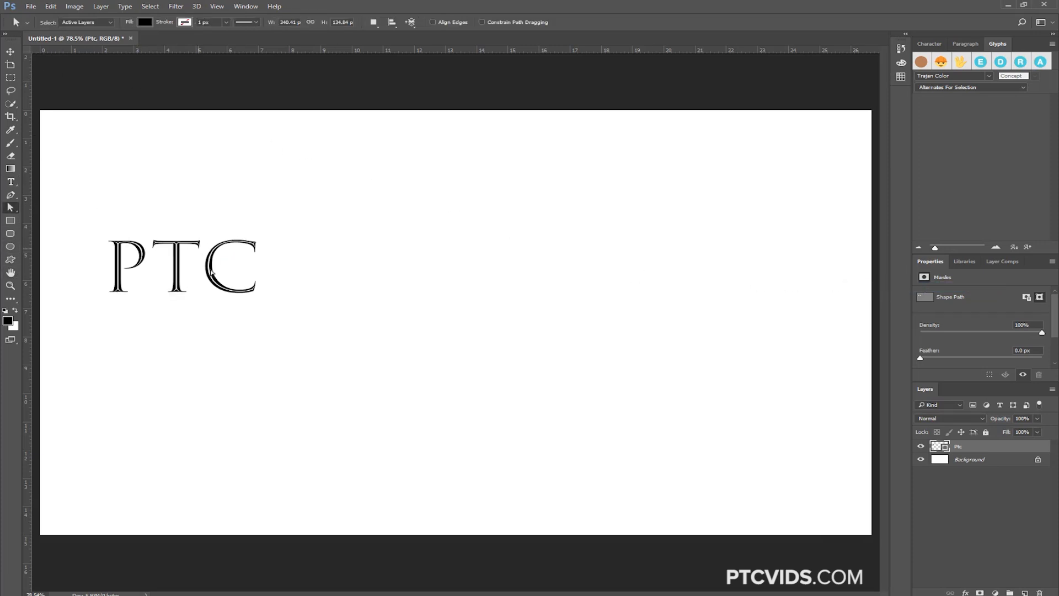
Try a red fill color (#aa2626) on the PTC shape layer
double_click(942, 447)
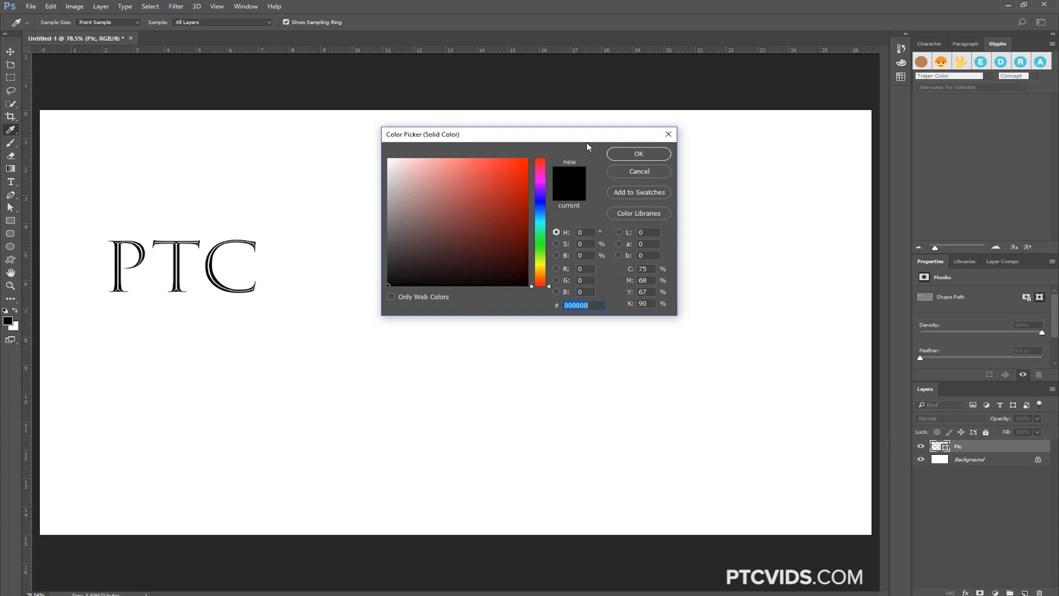
left_click_drag(510, 136, 500, 134)
left_click(512, 161)
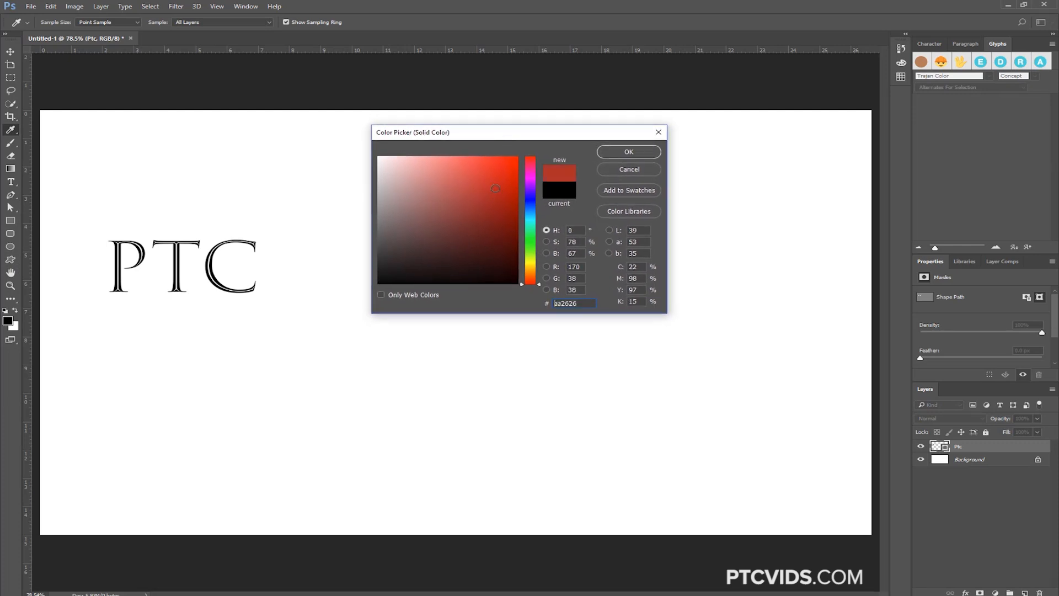
left_click(629, 169)
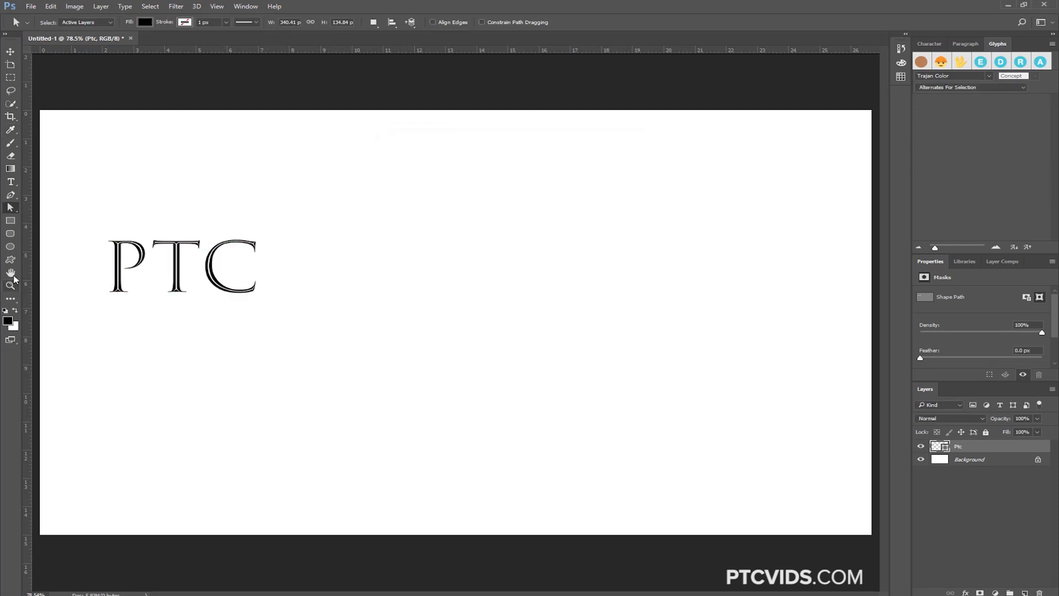
Edit the letter paths of the PTC shape by selecting around the P and pulling a point on the C outward
right_click(11, 208)
left_click(48, 218)
left_click_drag(91, 222, 166, 323)
left_click(155, 273)
mouse_move(250, 235)
left_mouse_down()
mouse_move(263, 253)
mouse_move(312, 230)
left_mouse_up()
Delete the PTC shape layer and add new "PTC" text in the EmojiOne font
key("Delete")
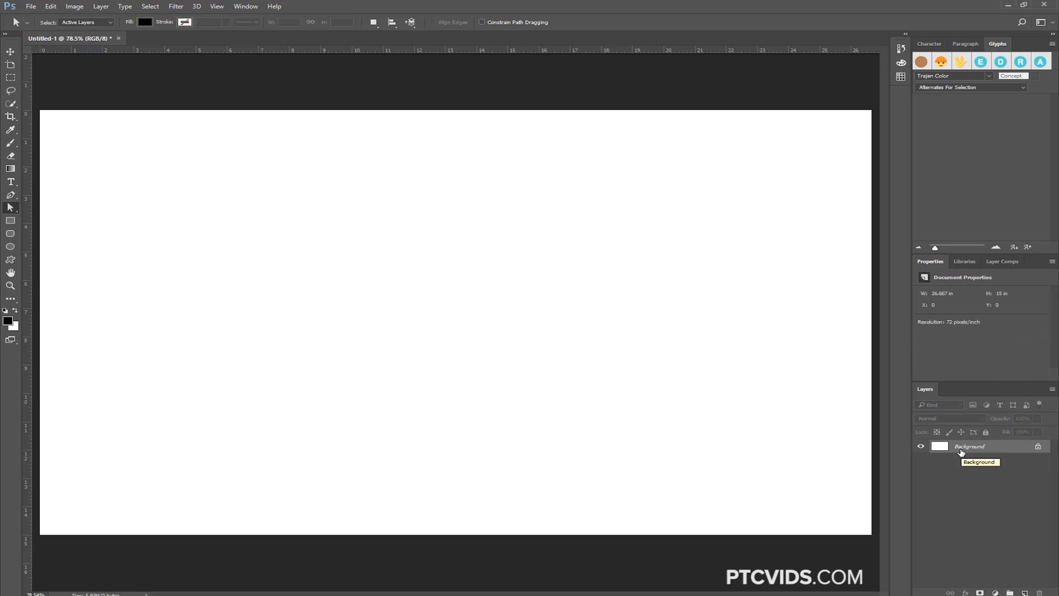
left_click(11, 182)
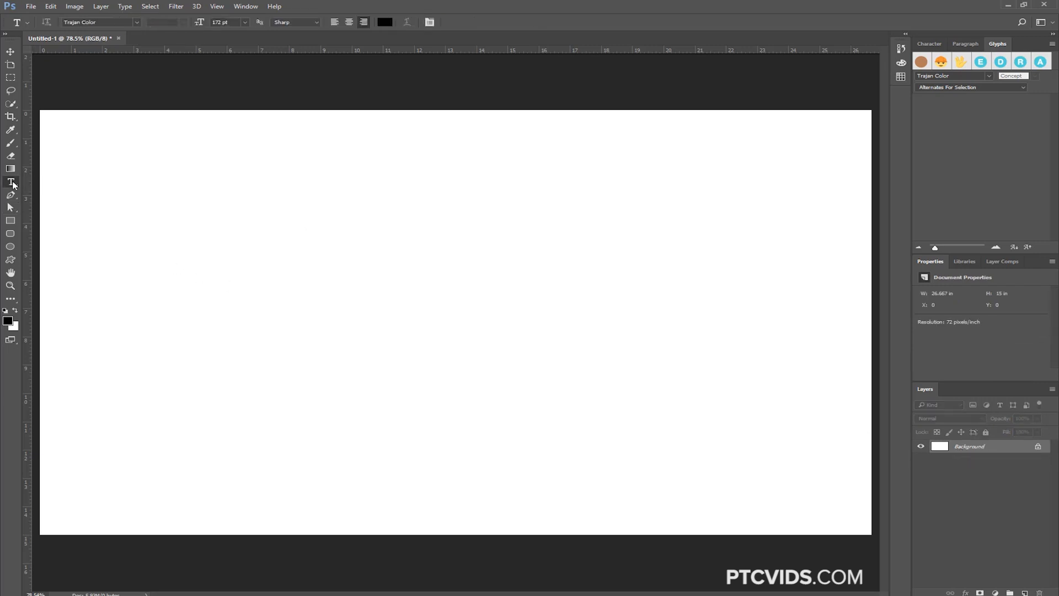
left_click(104, 21)
left_click(136, 22)
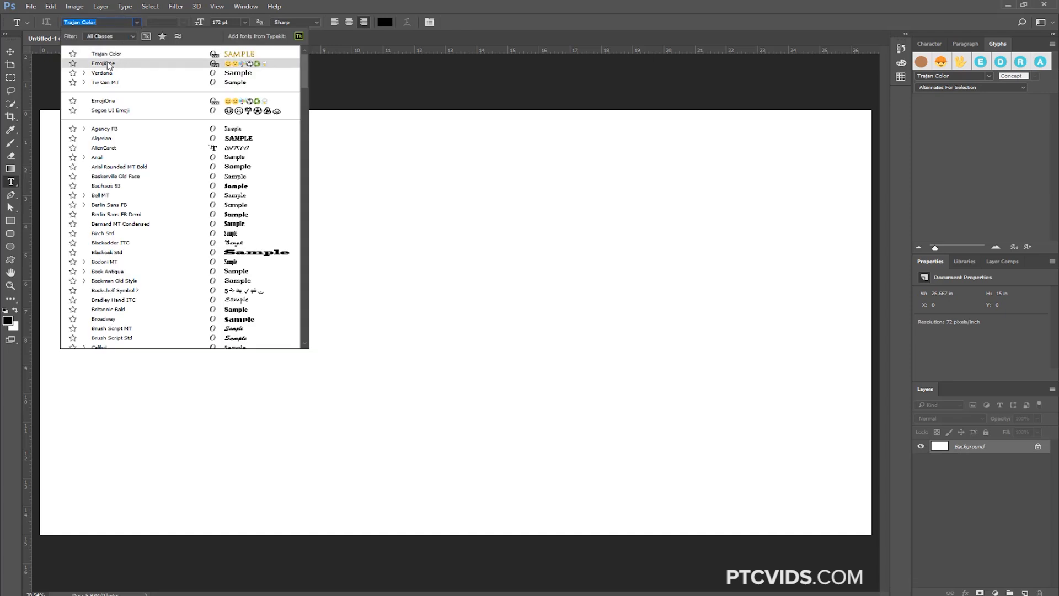
left_click(214, 66)
left_click(252, 279)
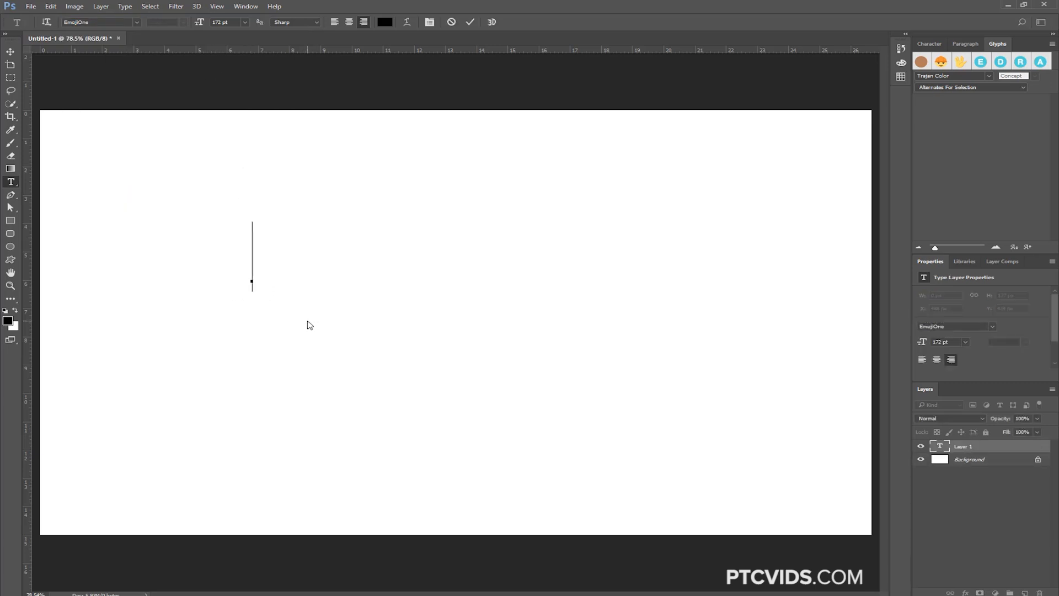
type("PTC")
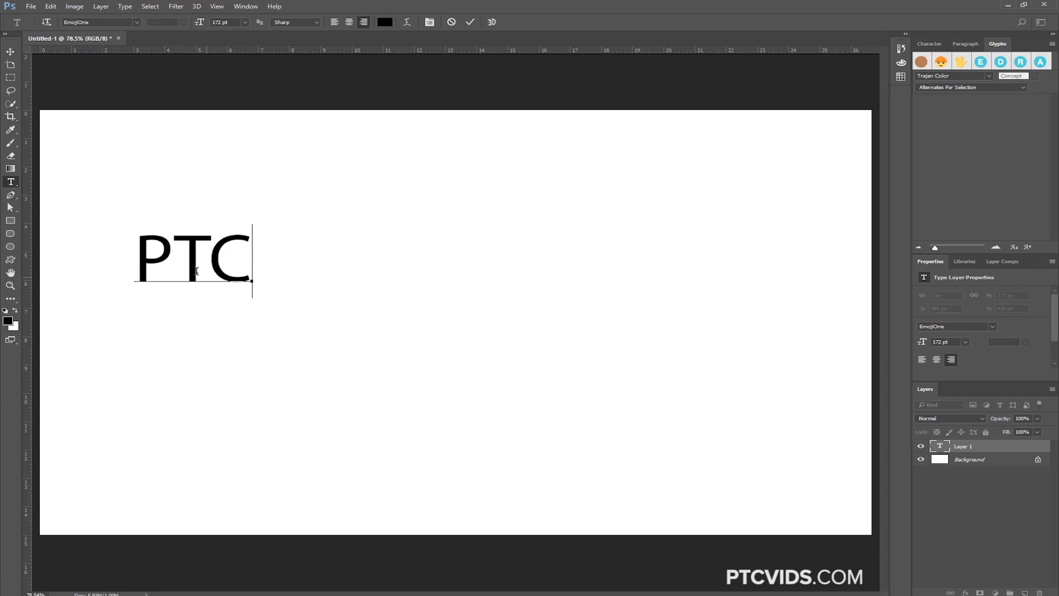
Show the entire EmojiOne font in the glyph list and add the grinning face emoji to the PTC text
left_click(1020, 89)
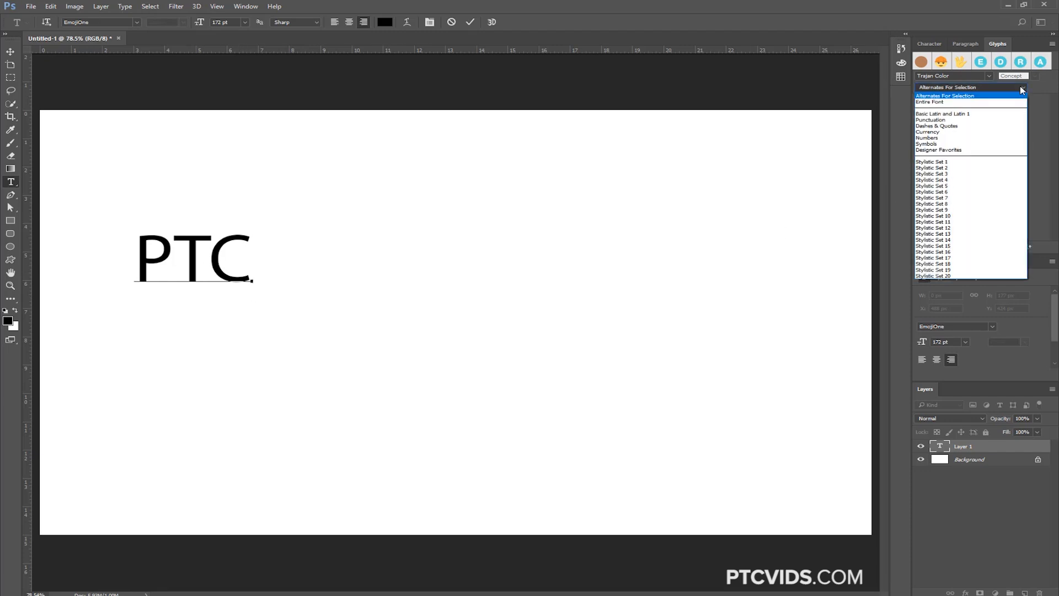
left_click(932, 102)
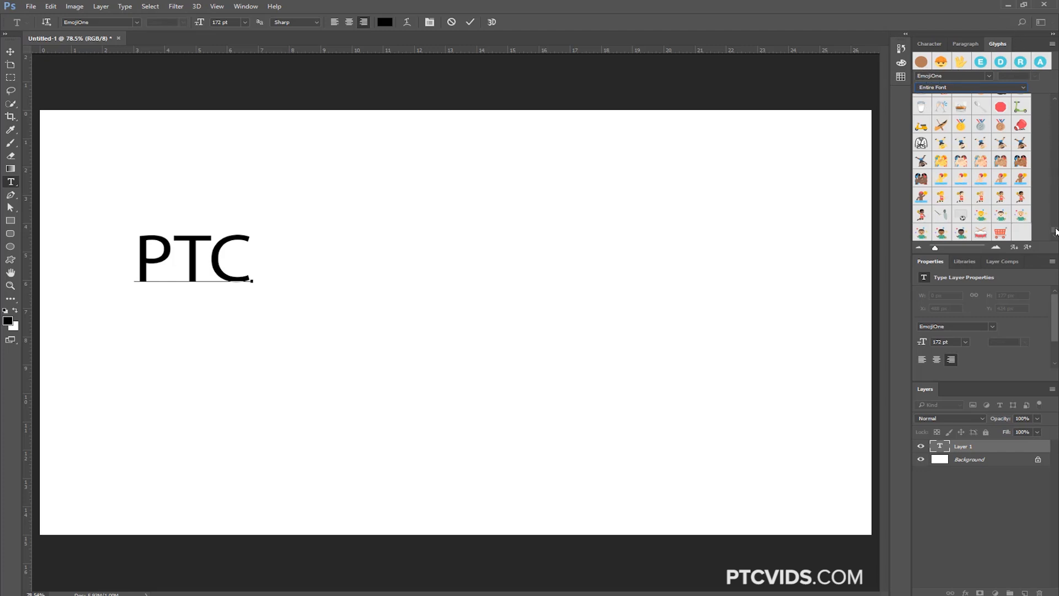
left_click_drag(1056, 232, 1054, 105)
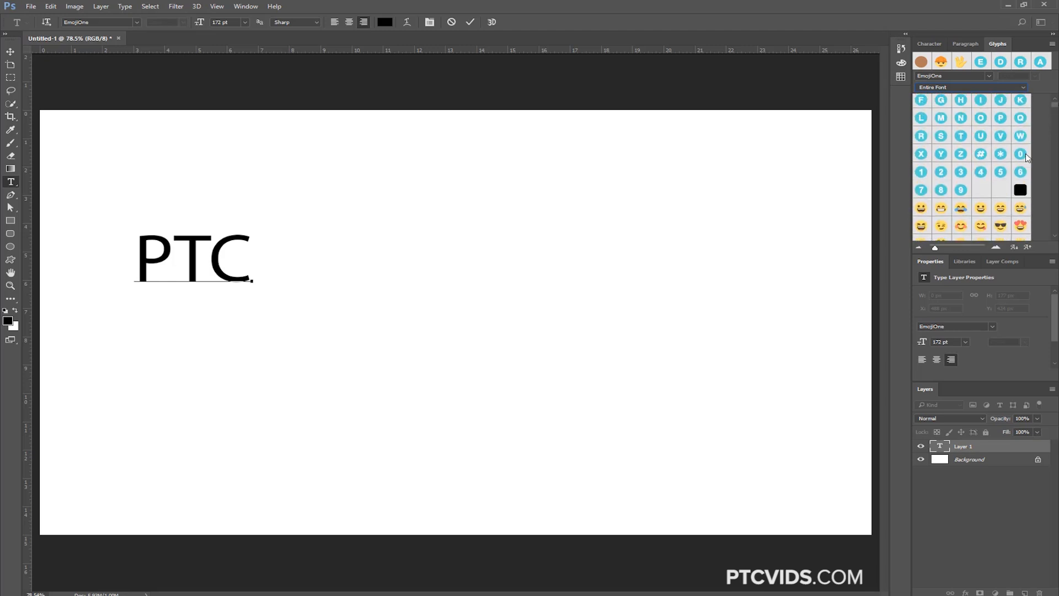
double_click(920, 208)
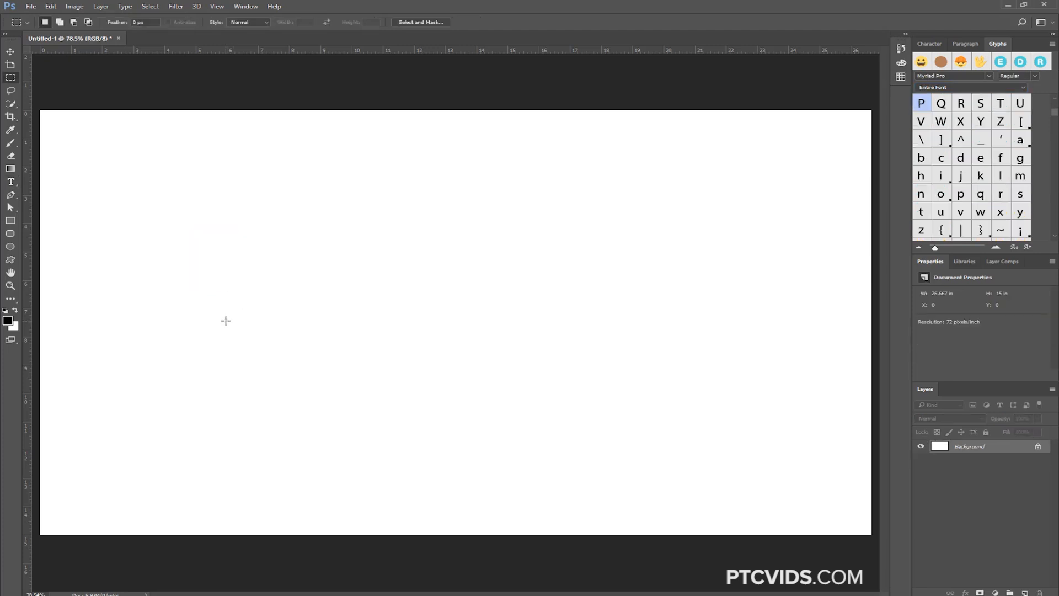
Start a new EmojiOne text layer and combine the U and S glyphs into the United States flag
key("t")
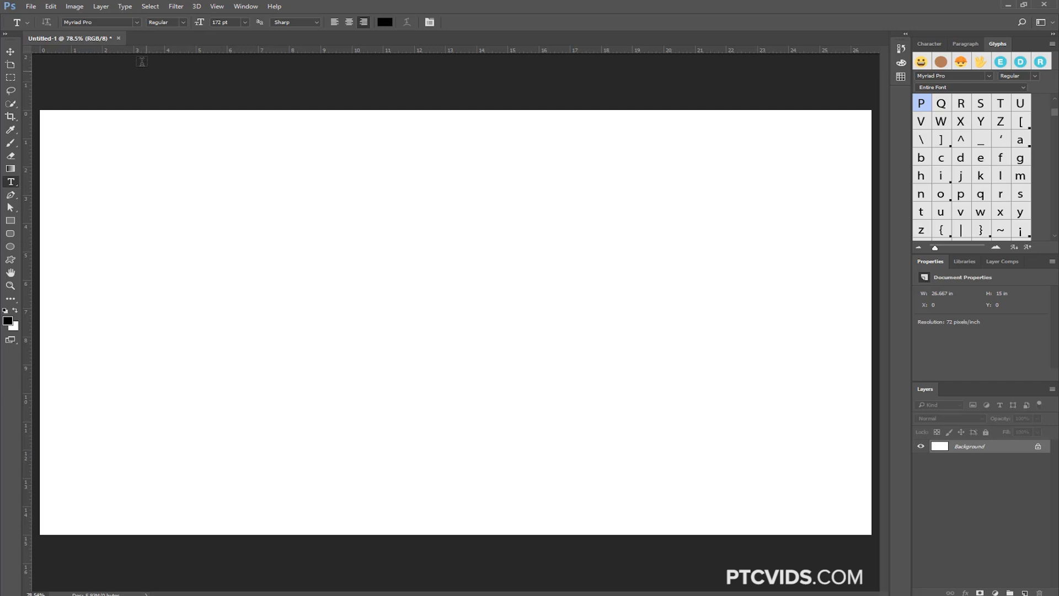
left_click(137, 23)
left_click(139, 31)
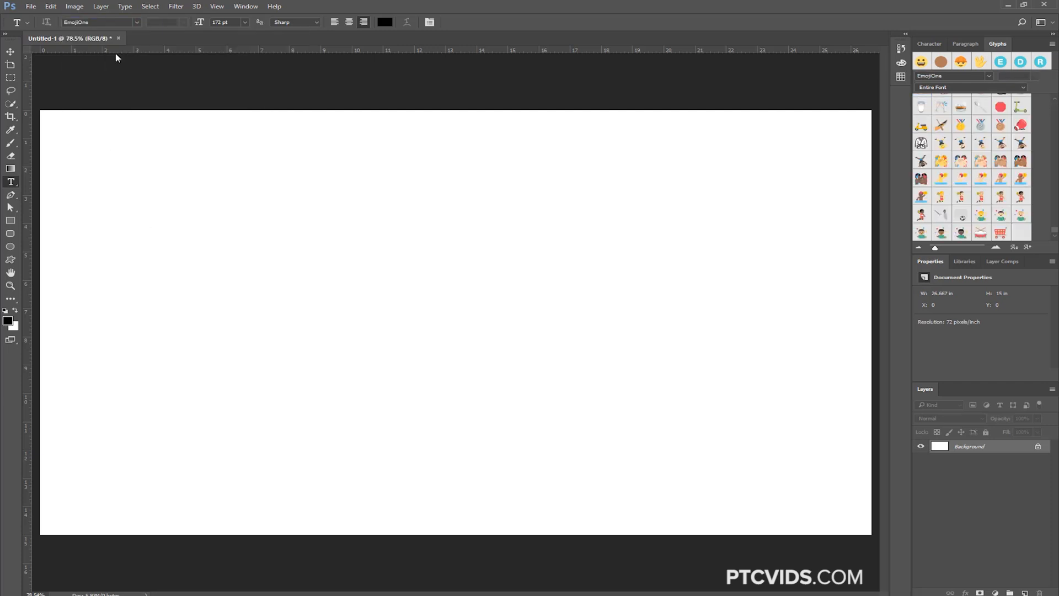
left_click(289, 296)
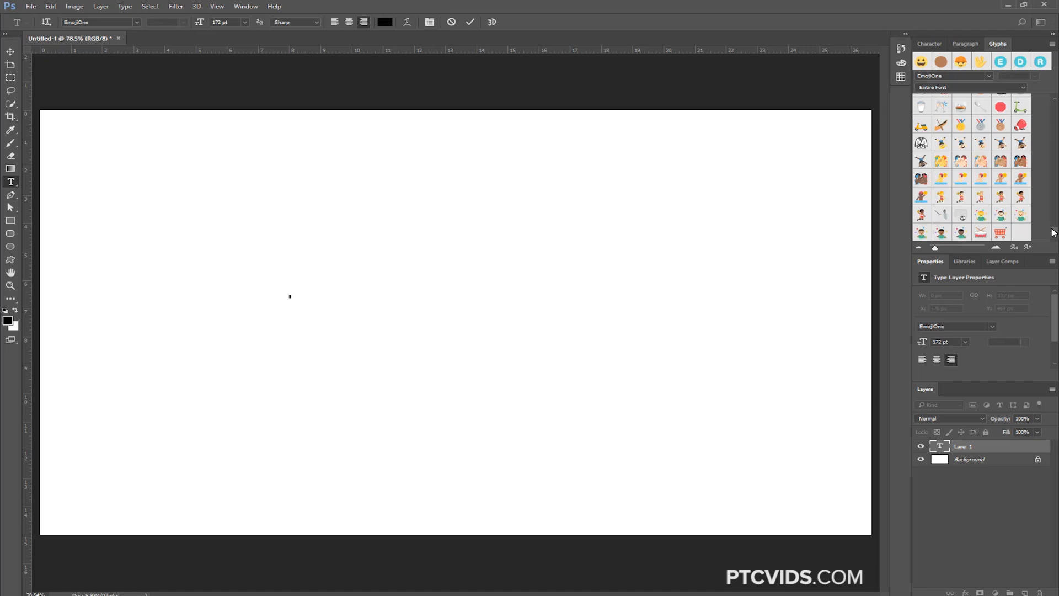
left_click_drag(1054, 231, 1057, 104)
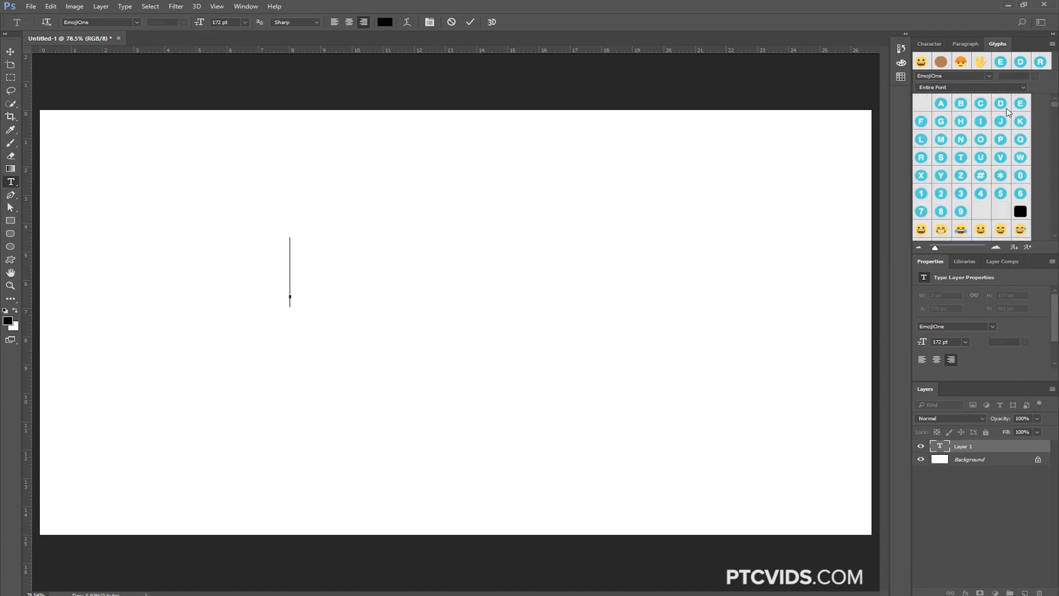
double_click(981, 158)
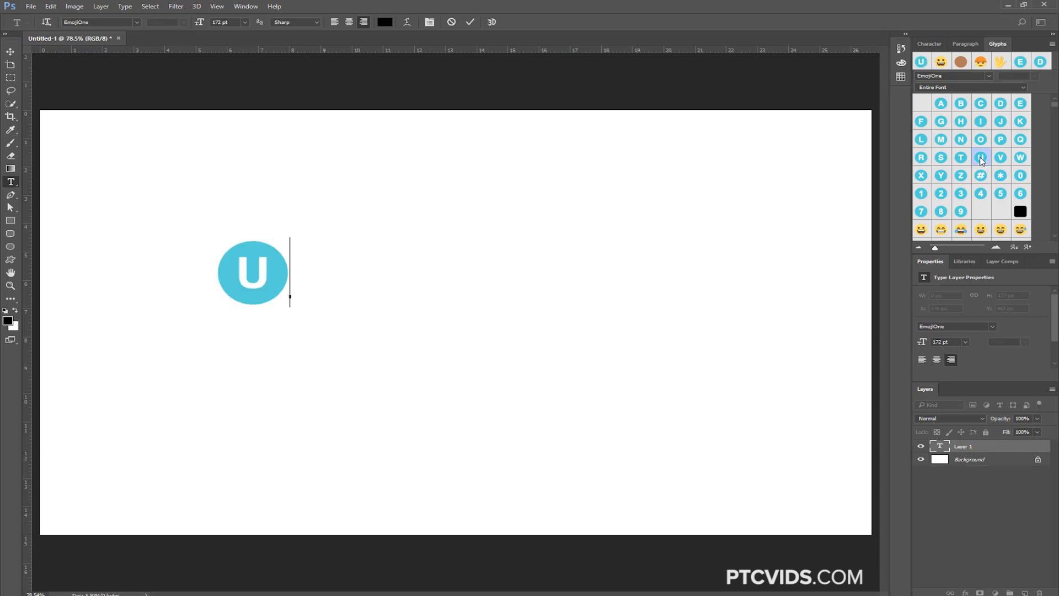
double_click(941, 158)
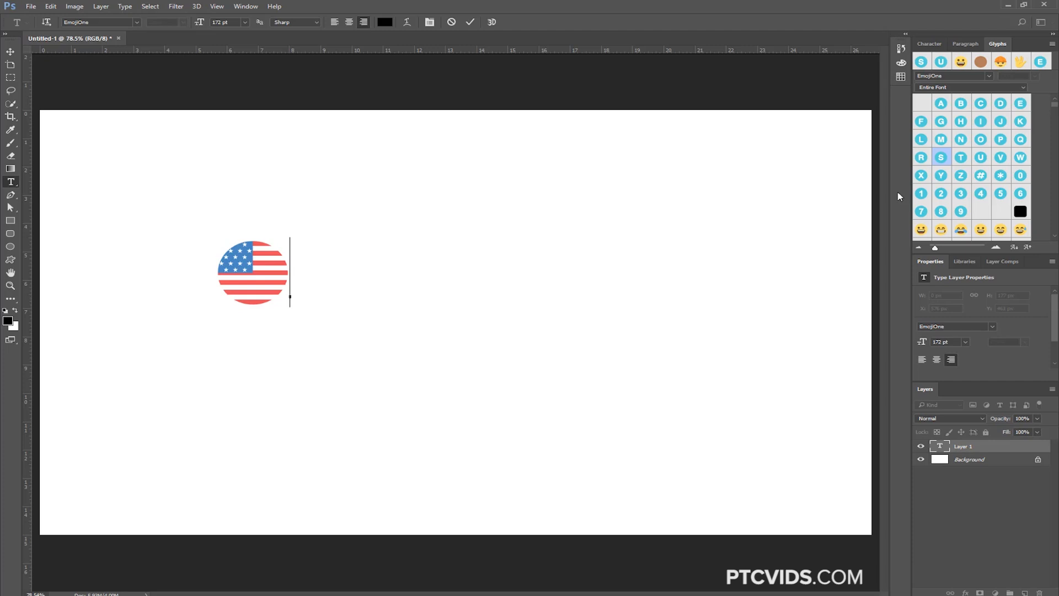
Add the Mexican and German flags after the US flag by combining the glyph pairs M-X and D-E
double_click(941, 141)
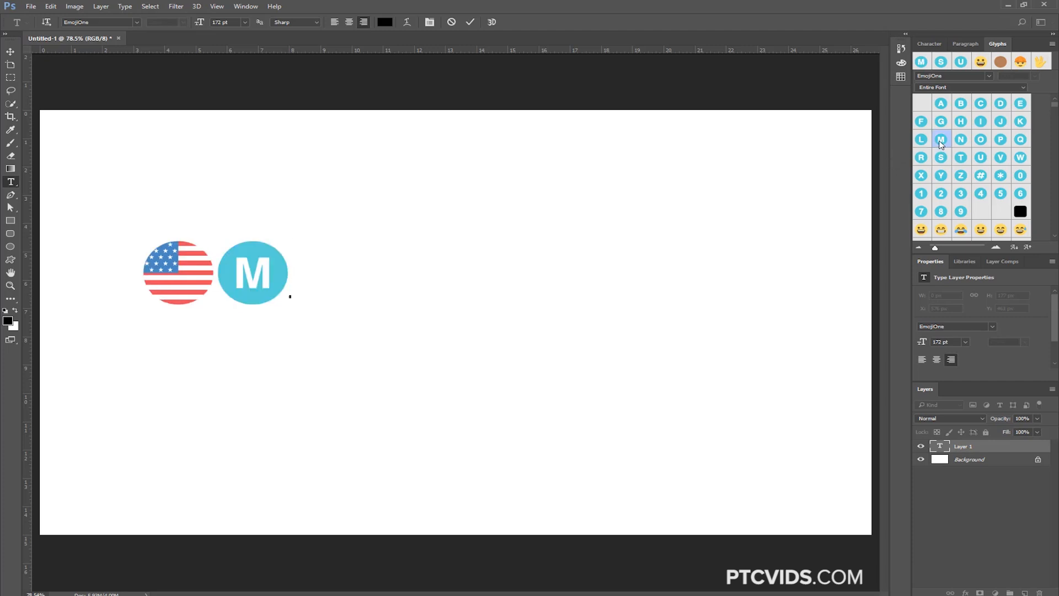
double_click(922, 176)
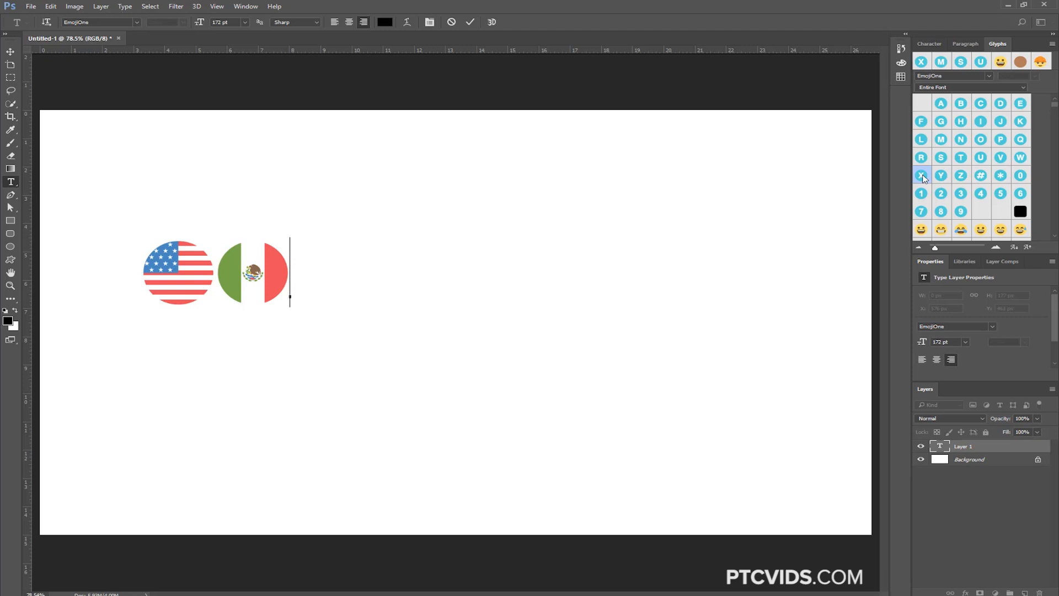
double_click(999, 105)
double_click(1021, 105)
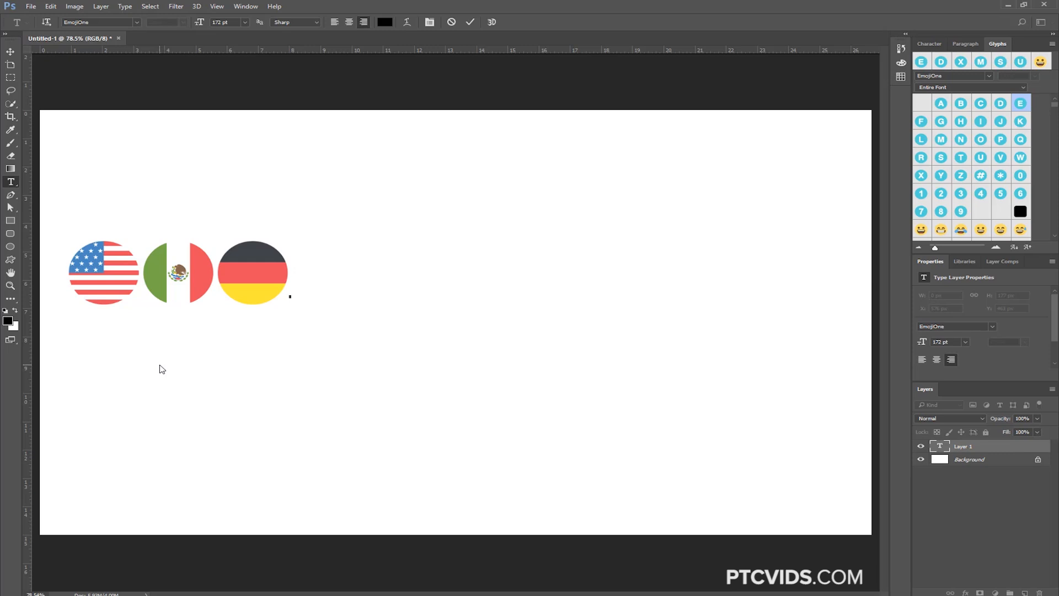
Delete the flag emojis one letter glyph at a time until the text is empty
key("BackSpace")
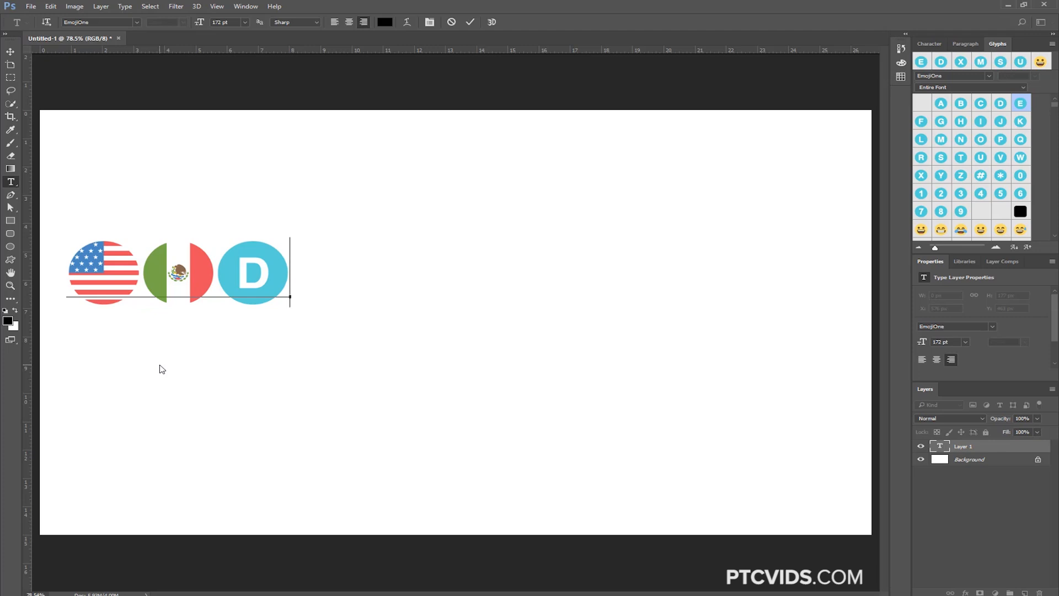
key("BackSpace")
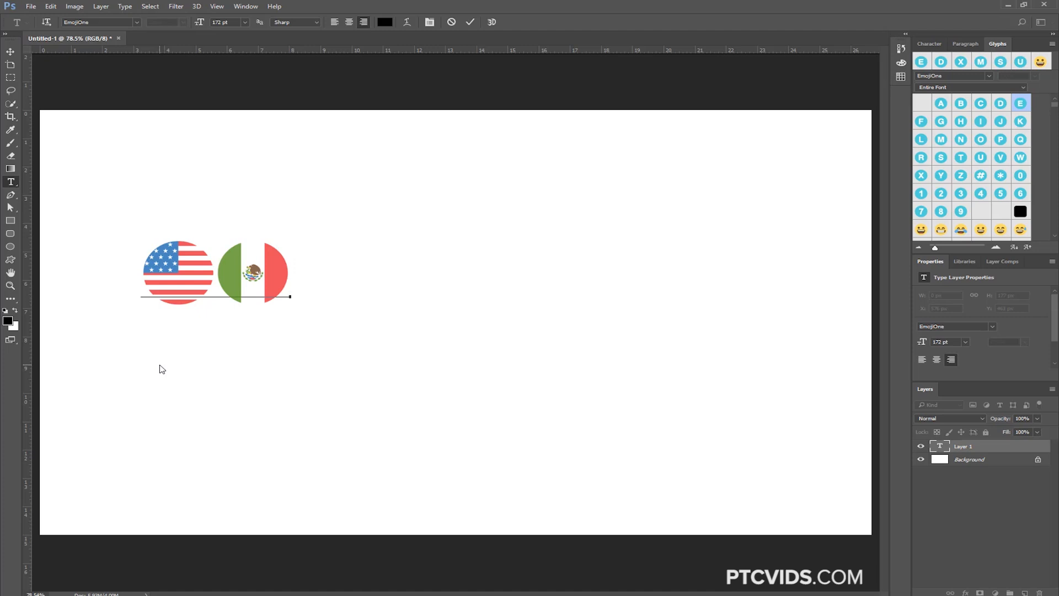
key("BackSpace")
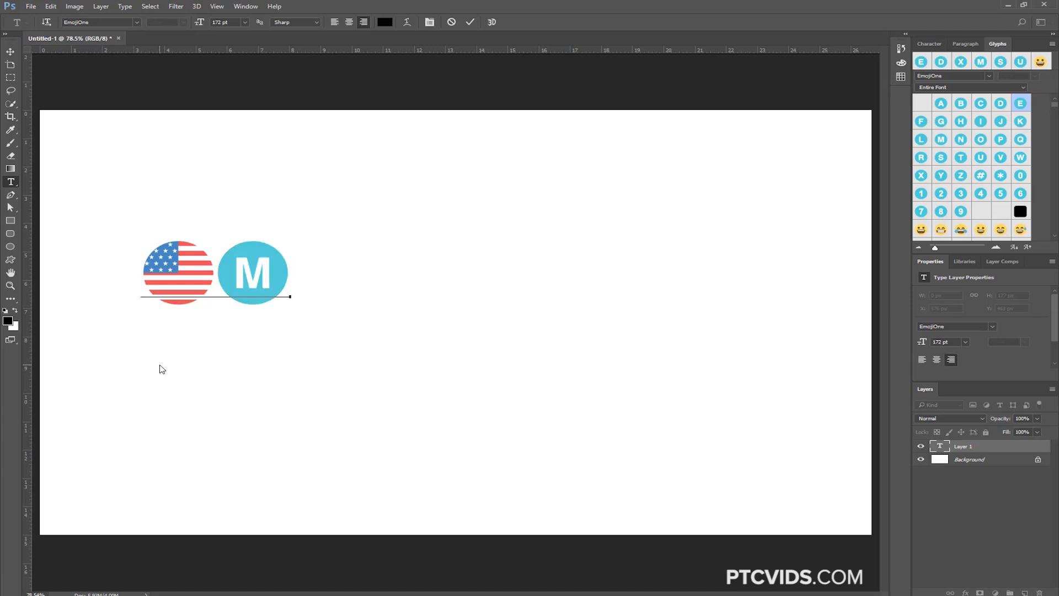
key("BackSpace")
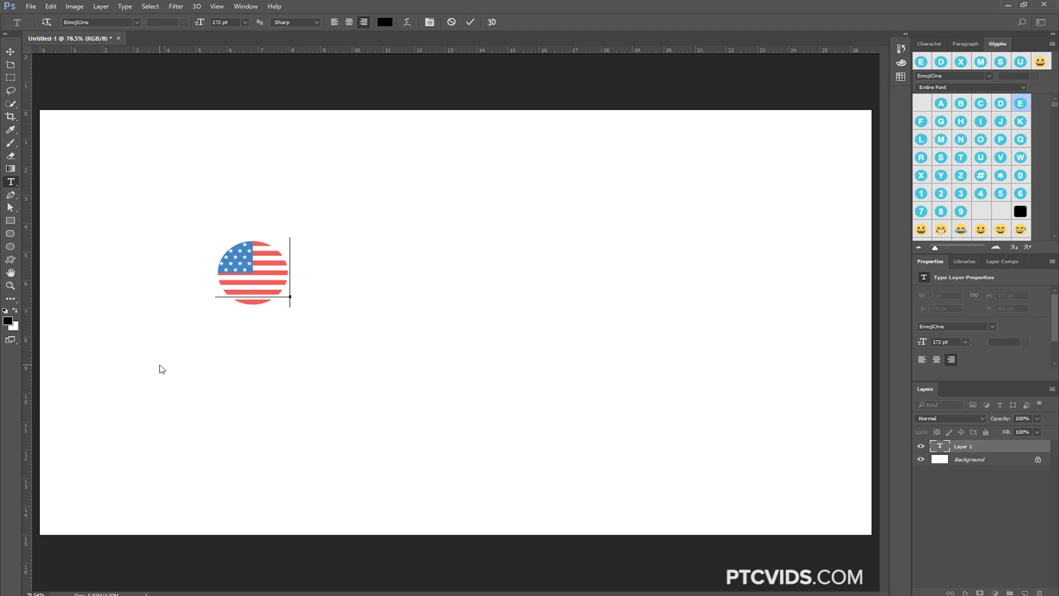
key("BackSpace")
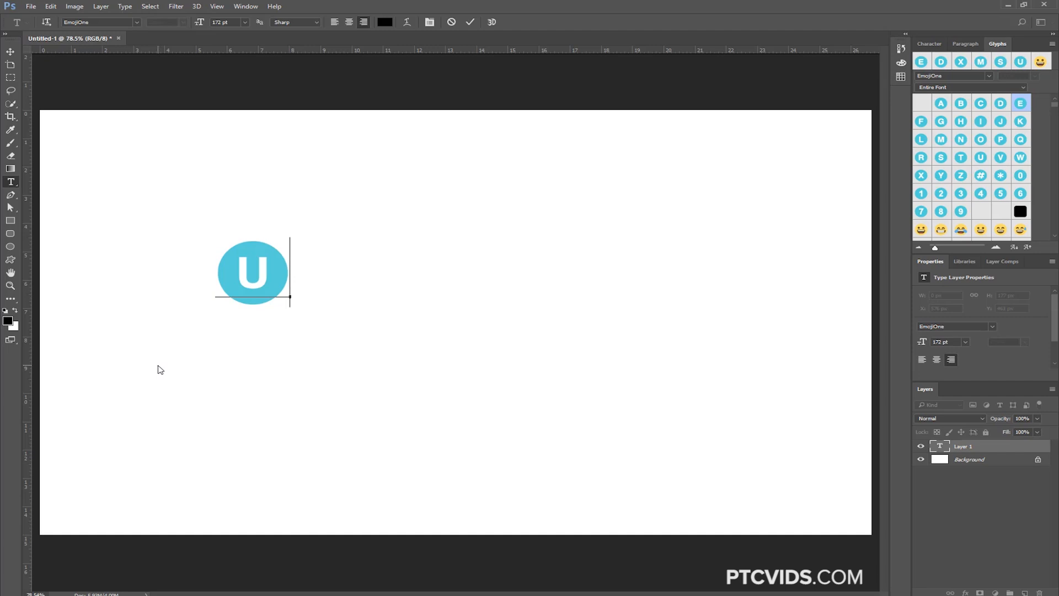
key("BackSpace")
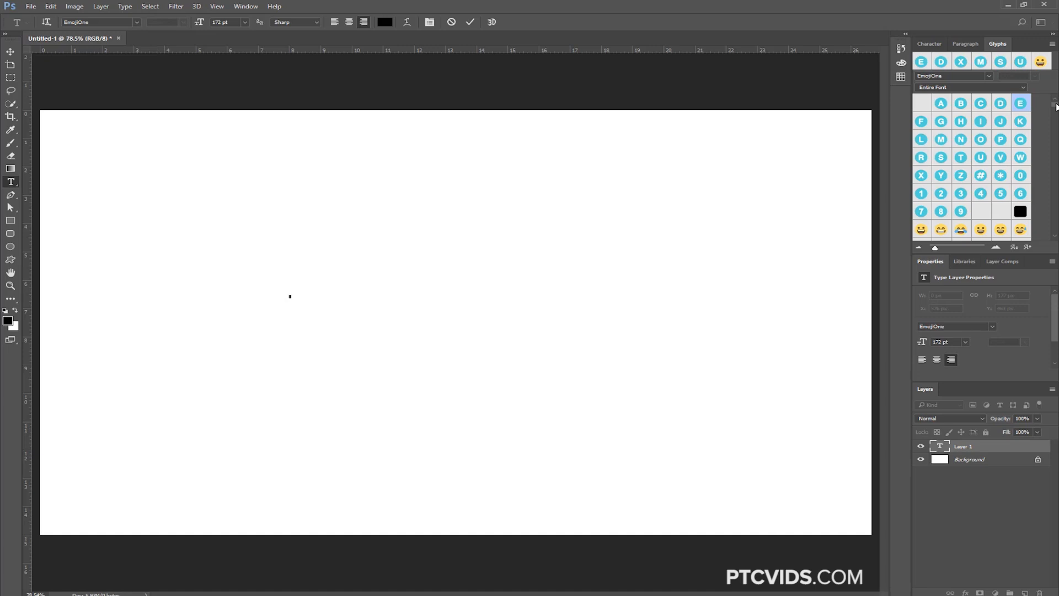
Try the brown skin tone glyph (Unicode 1F3FE) on a yellow right-pointing hand emoji and clear the text
left_click_drag(1054, 106, 1054, 134)
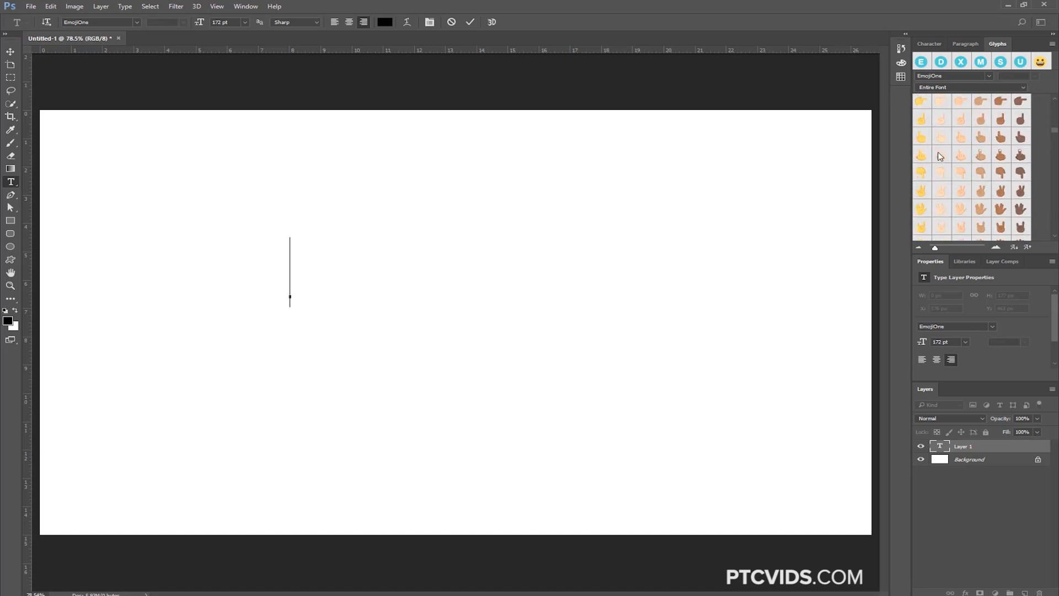
double_click(921, 101)
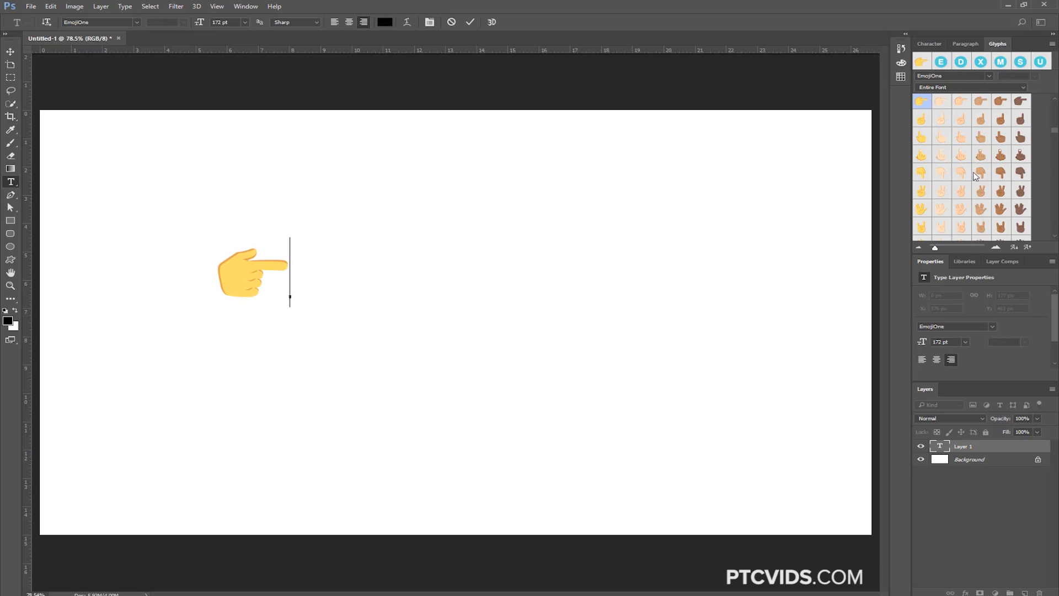
scroll(974, 174, "up", 3)
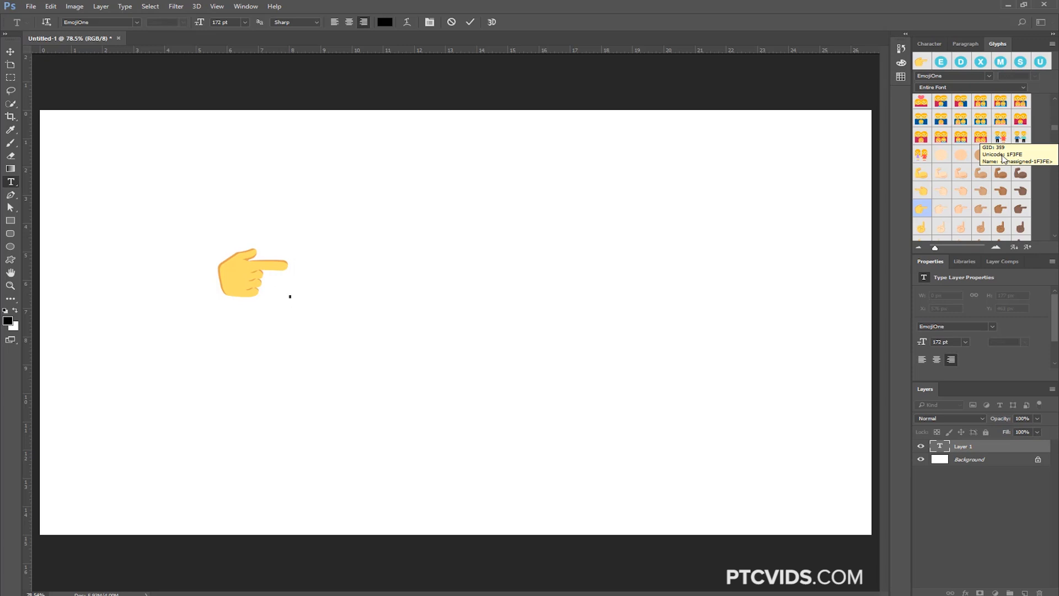
double_click(1002, 157)
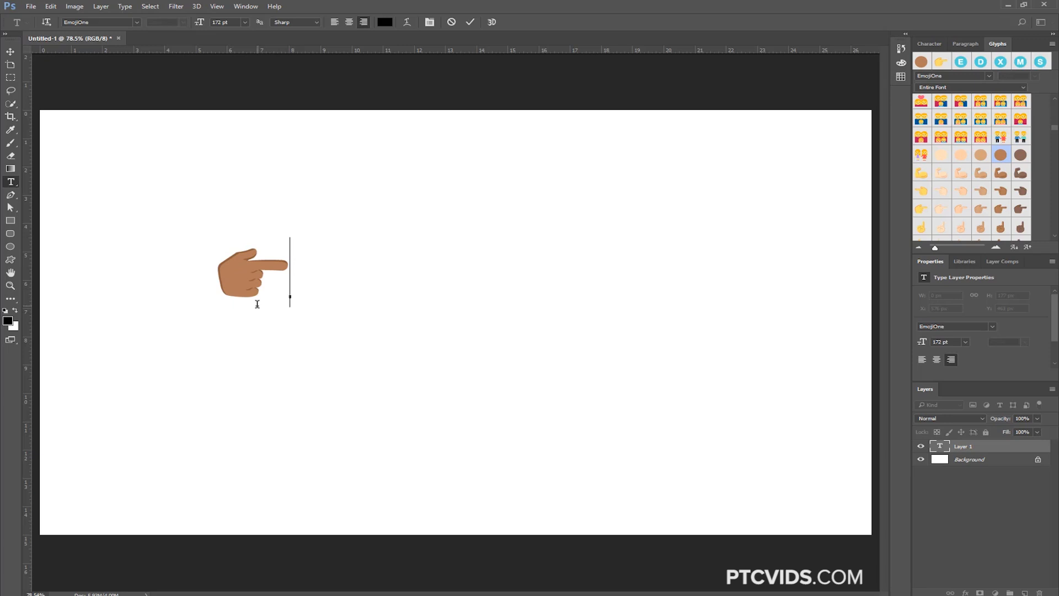
key("BackSpace")
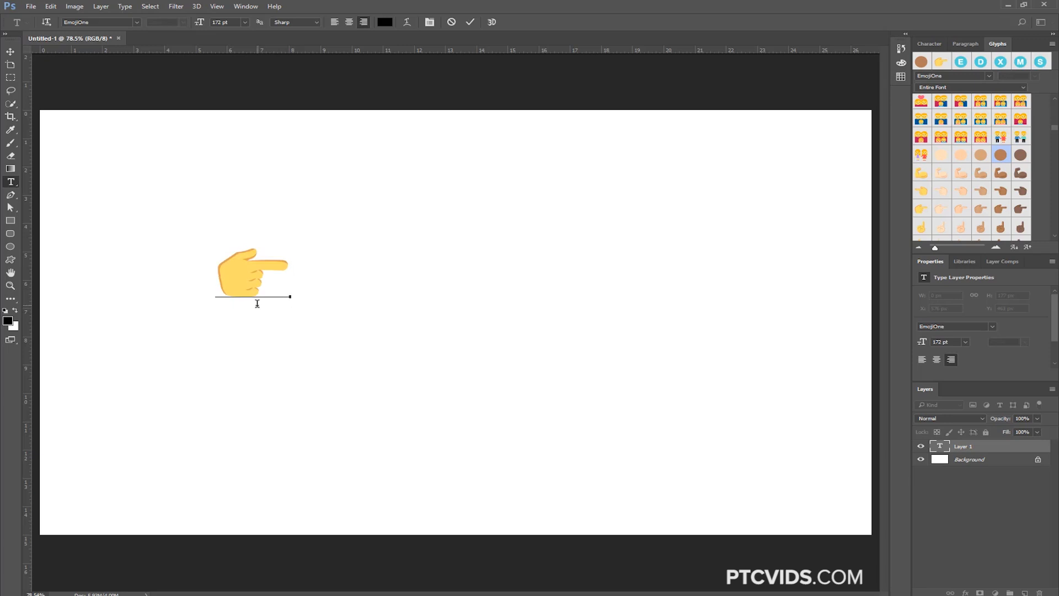
key("BackSpace")
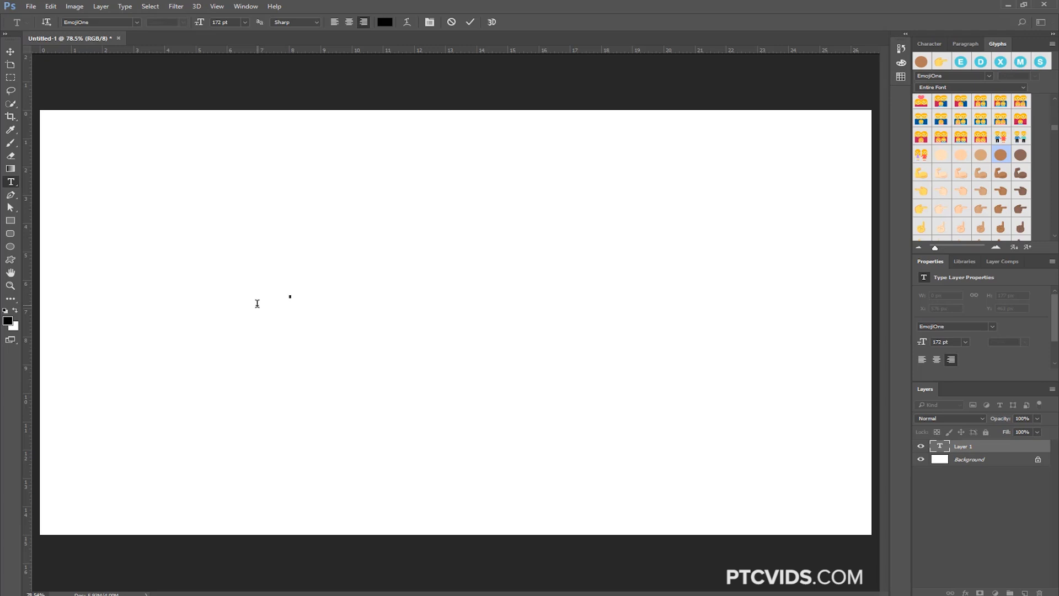
Insert the yellow construction worker emoji and apply the brown skin tone glyph to it
scroll(977, 154, "up", 2)
scroll(976, 155, "up", 10)
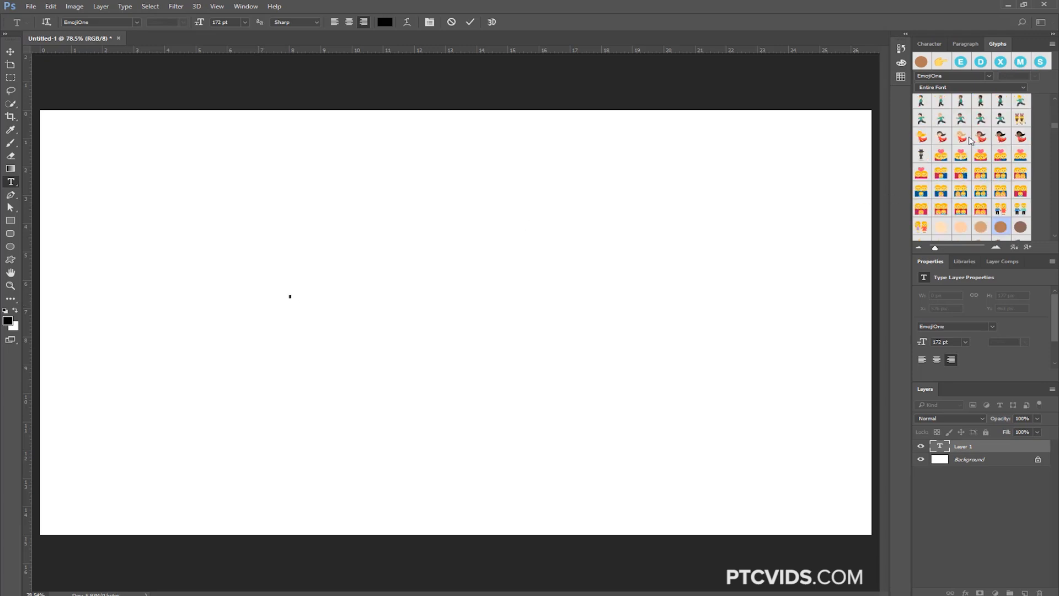
double_click(956, 198)
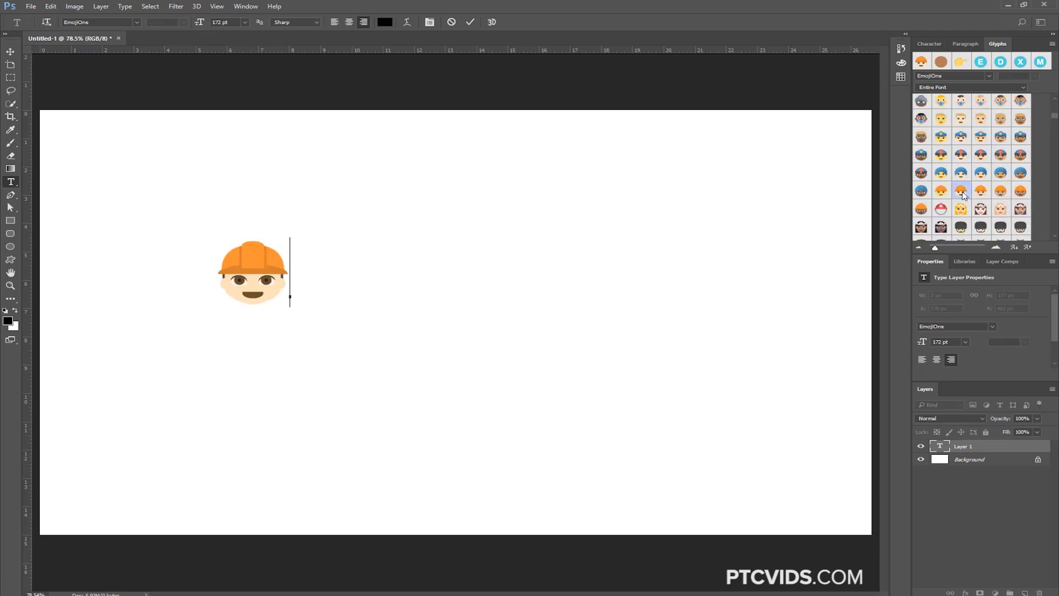
scroll(957, 202, "down", 3)
scroll(956, 202, "down", 8)
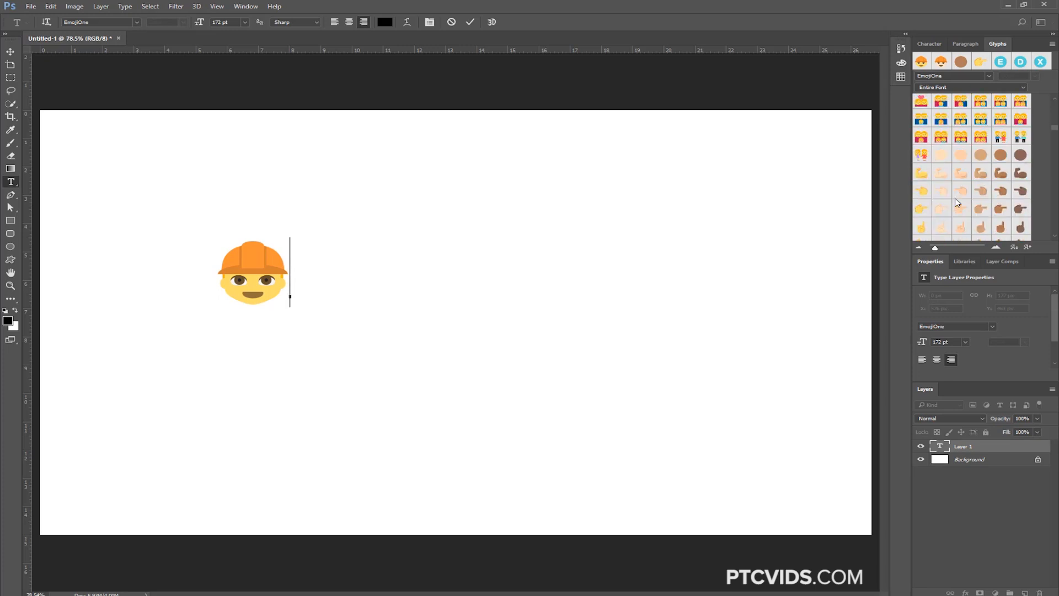
double_click(1000, 154)
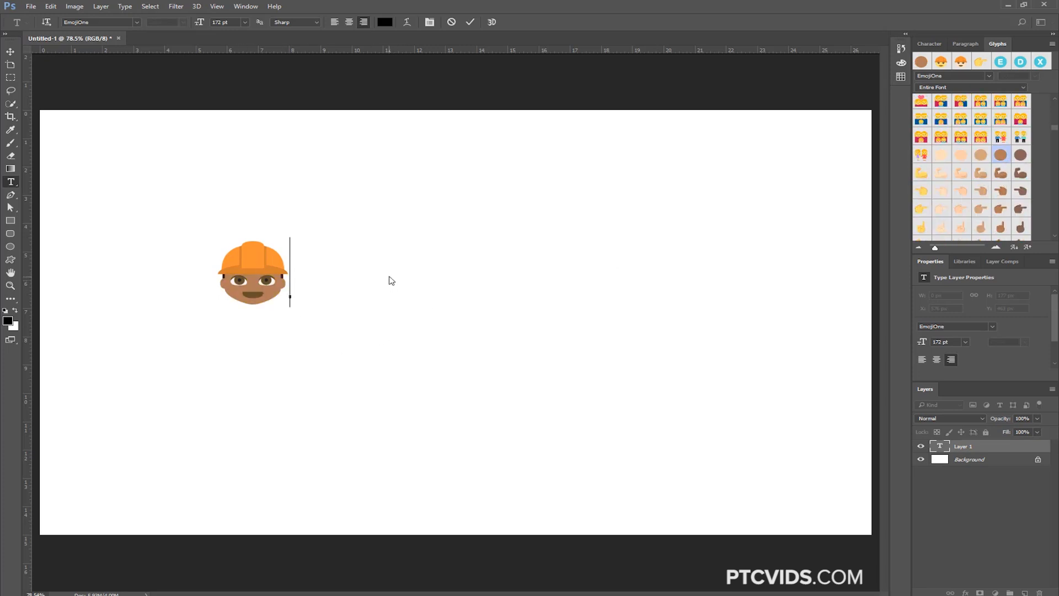
Commit the construction worker emoji text and convert its layer to a shape
left_click(1014, 446)
right_click(1013, 445)
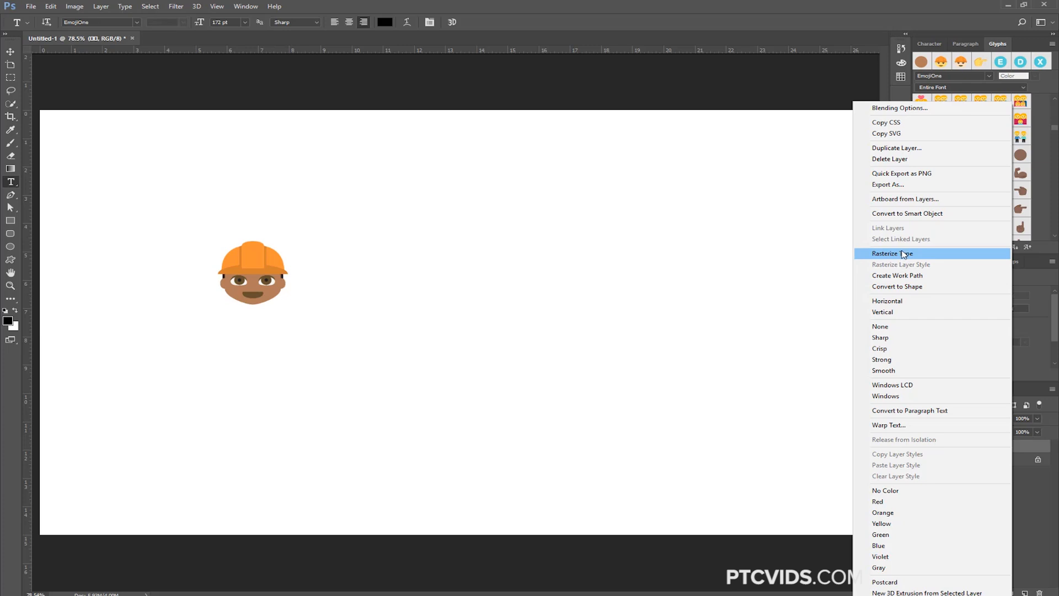
left_click(911, 287)
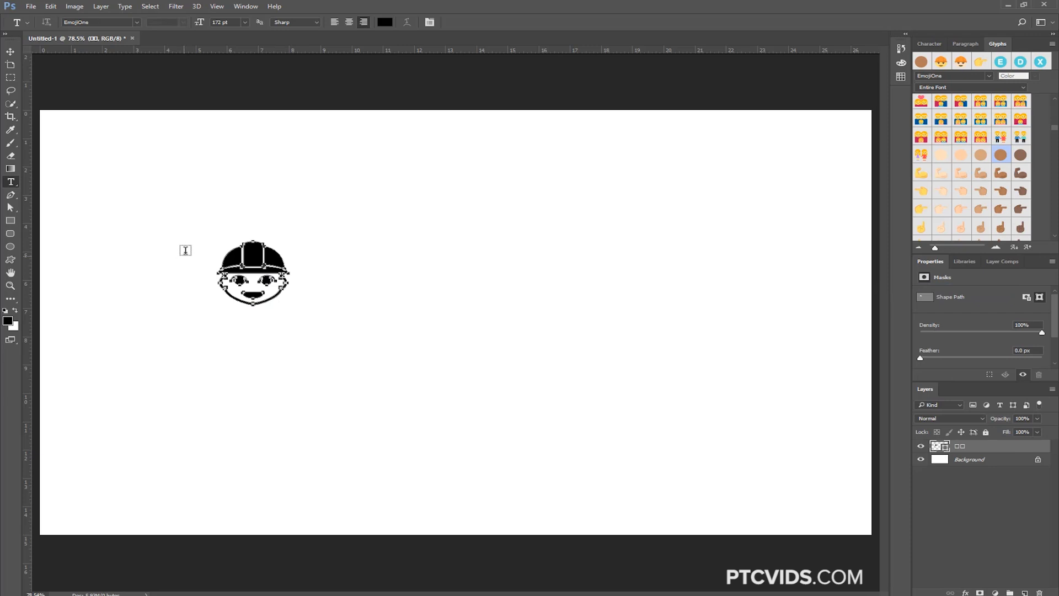
Pull the helmet's top anchor point upward into a spike, making the shape about 285 px tall, and deselect the path
left_click(10, 207)
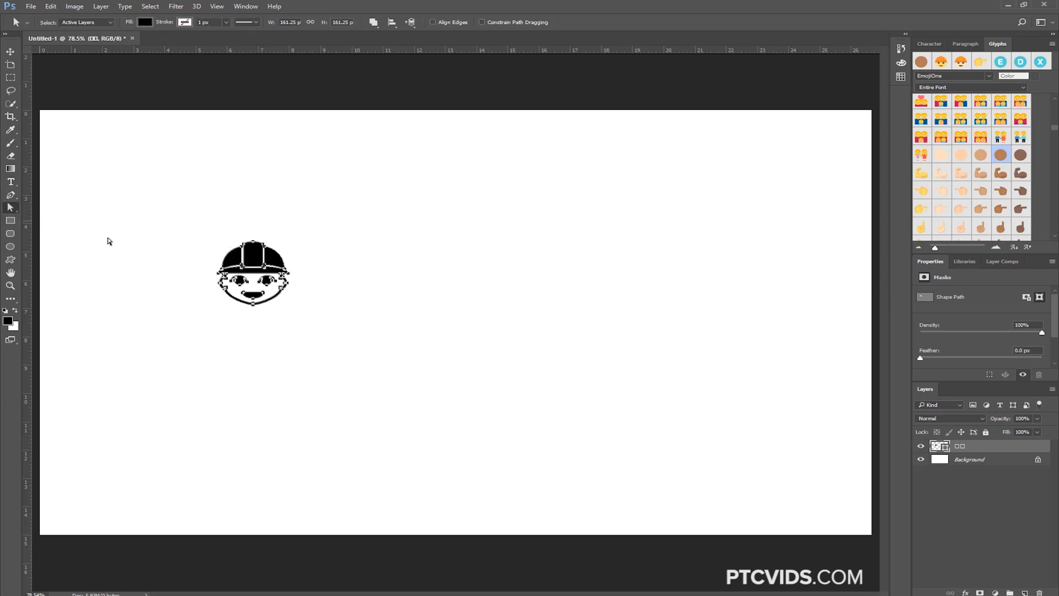
left_click(254, 376)
left_click(259, 250)
left_click_drag(254, 244, 255, 194)
left_click(340, 312)
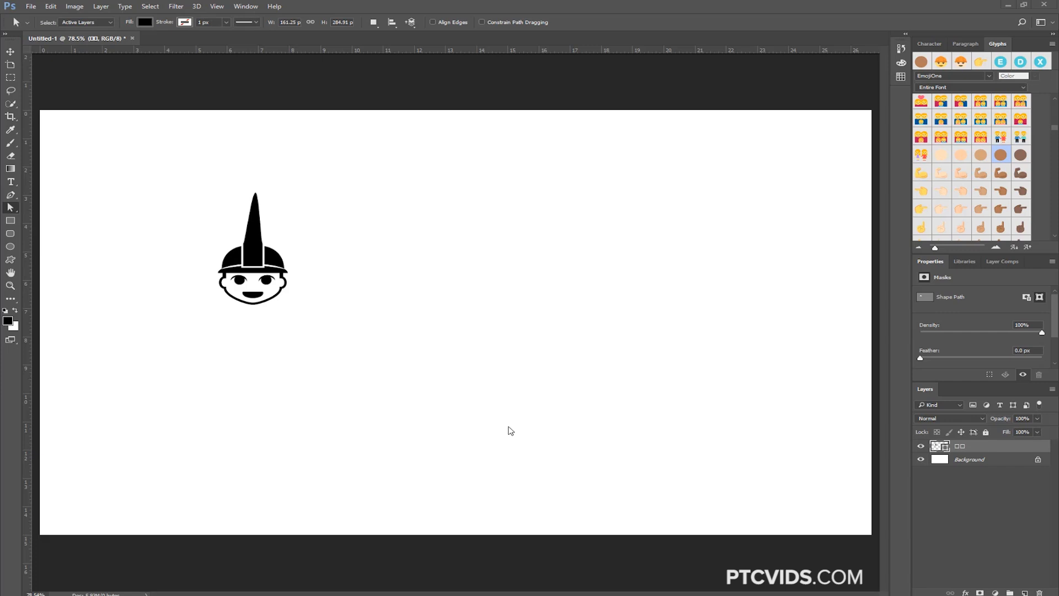
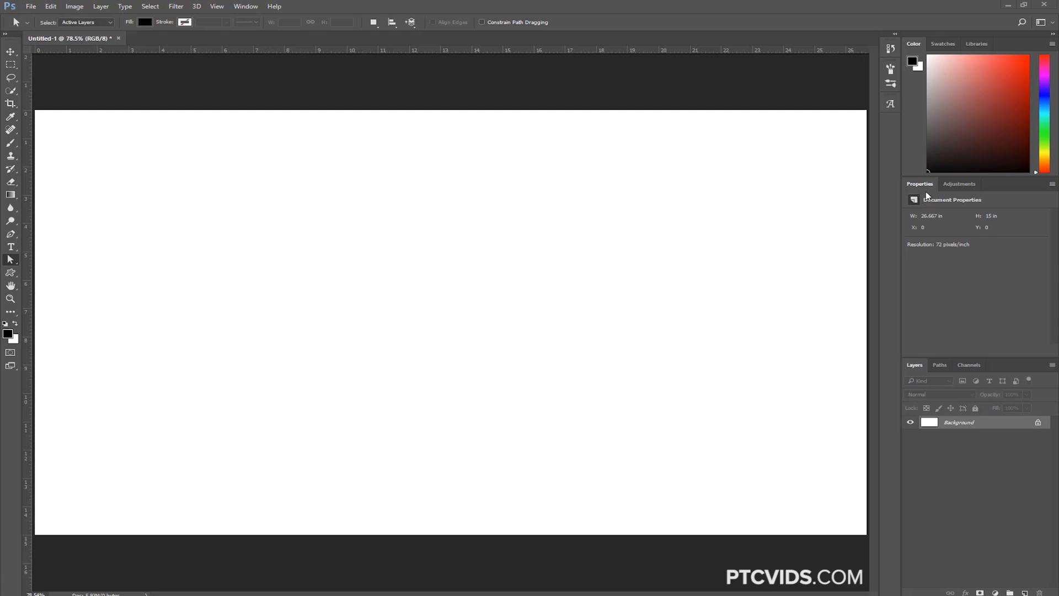
left_click(240, 7)
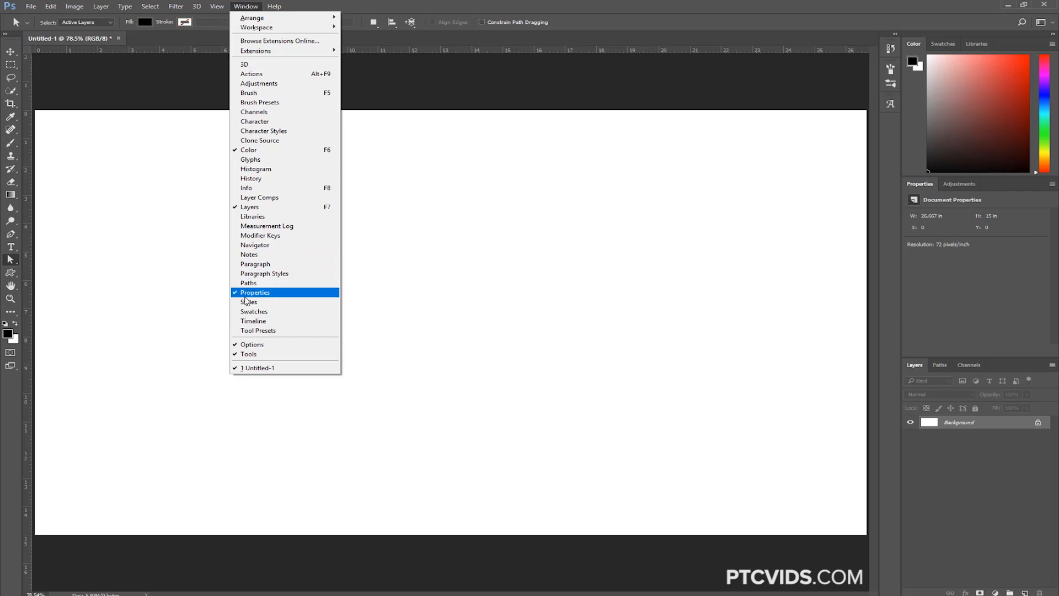
left_click(148, 265)
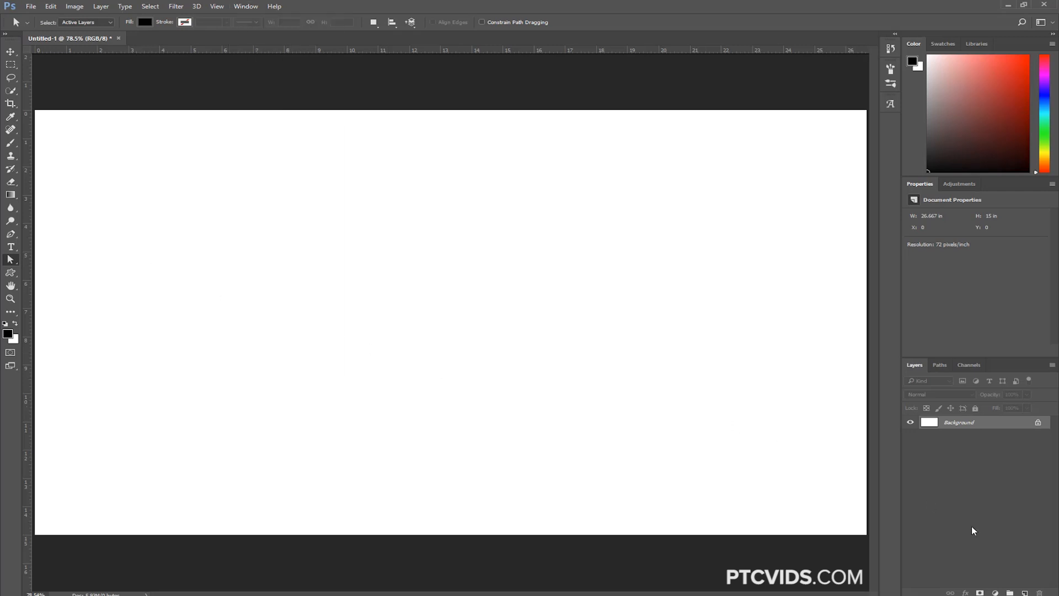
Add a new layer and set the Custom Shape tool to draw in Pixels mode
left_click(1024, 592)
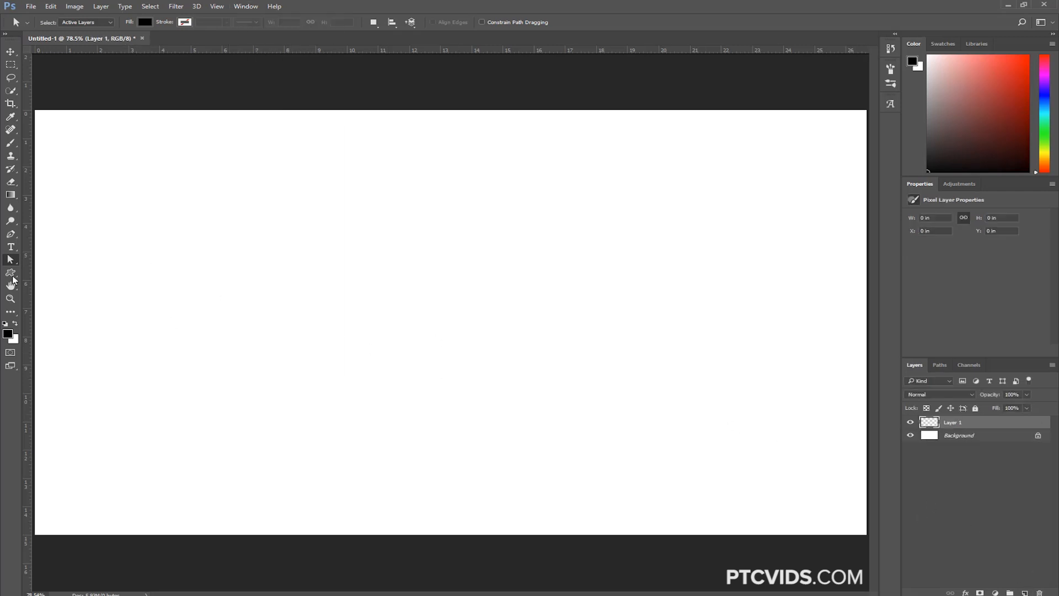
left_click(13, 275)
left_click(72, 320)
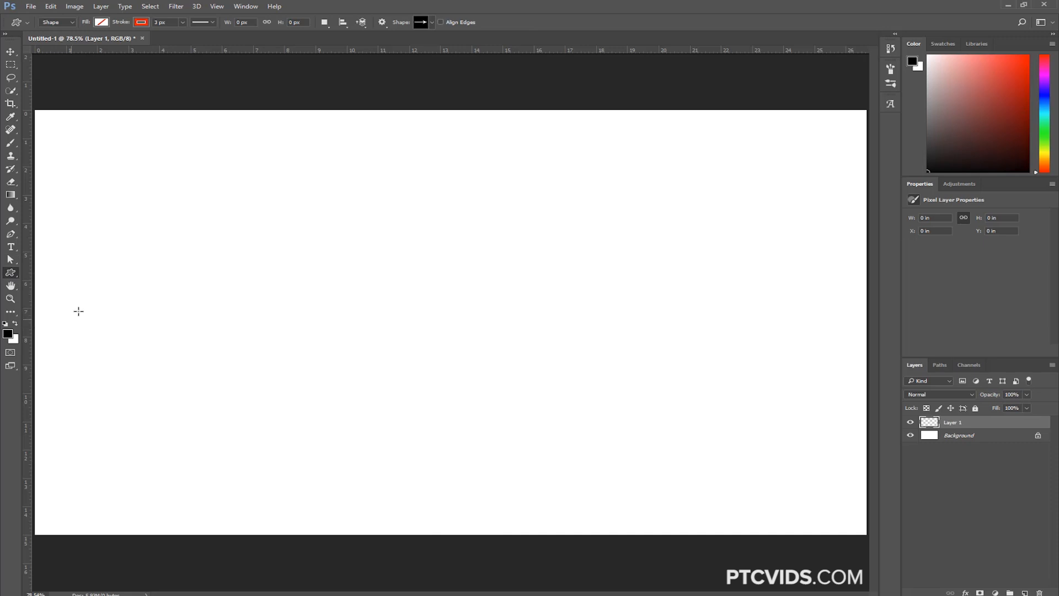
left_click(68, 28)
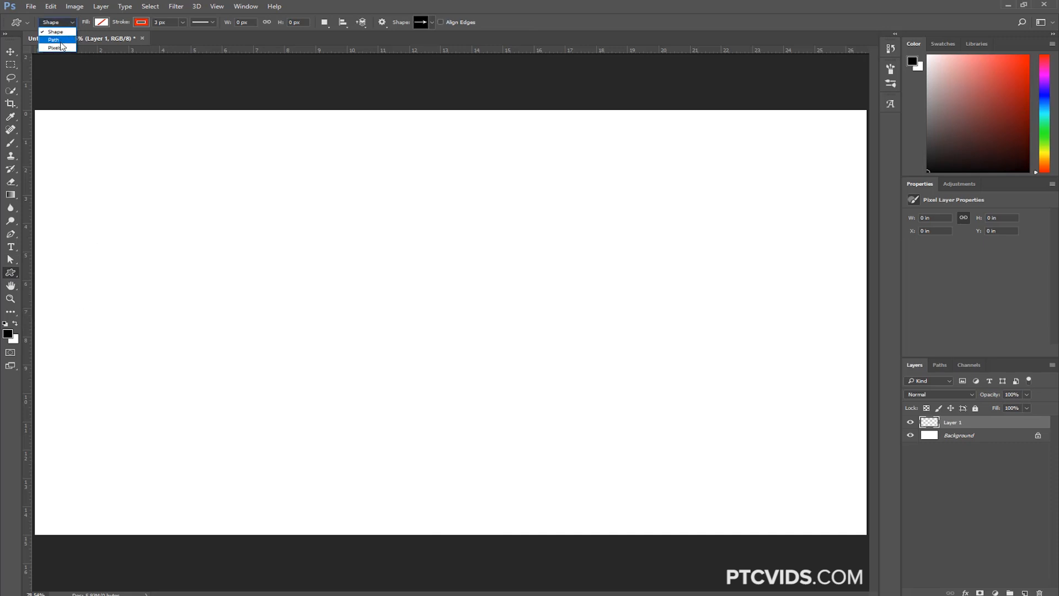
left_click(65, 49)
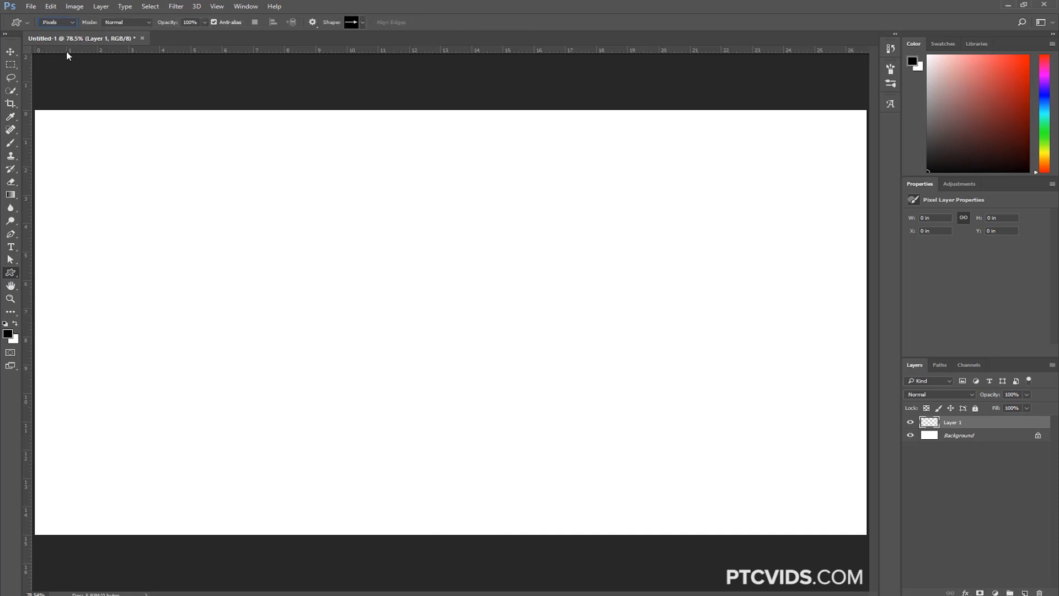
Draw a black blob custom shape about 7.07 in wide and 7.39 in high near the centre of the canvas
left_click(361, 23)
left_click(386, 76)
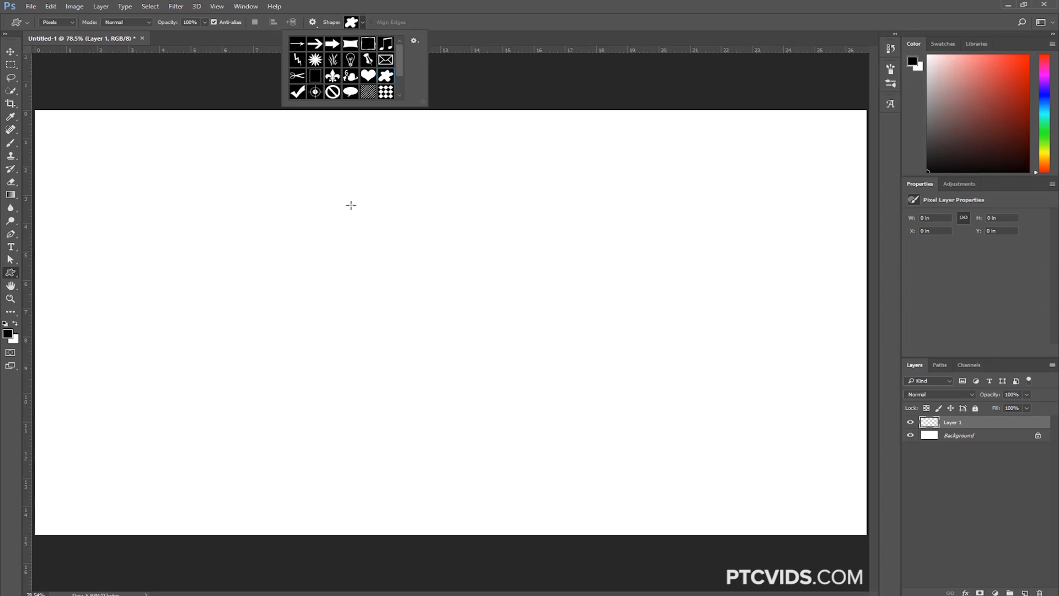
left_click(316, 196)
left_click_drag(308, 191, 530, 402)
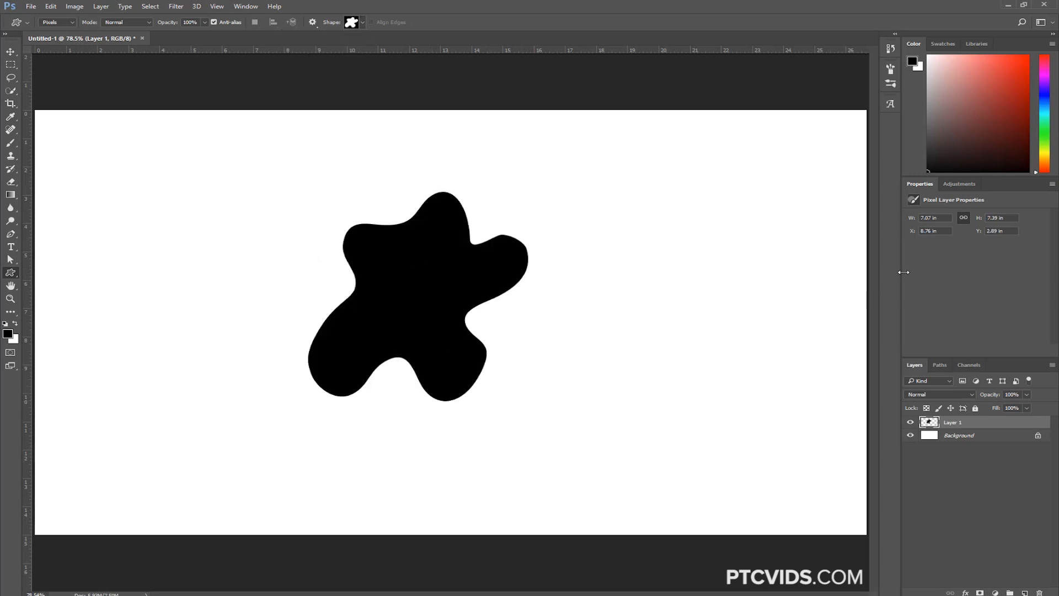
Scale the blob layer down proportionally to 3.9 in wide and 4.07 in high through its pixel layer properties
left_click_drag(981, 224, 981, 236)
left_click_drag(912, 223, 907, 222)
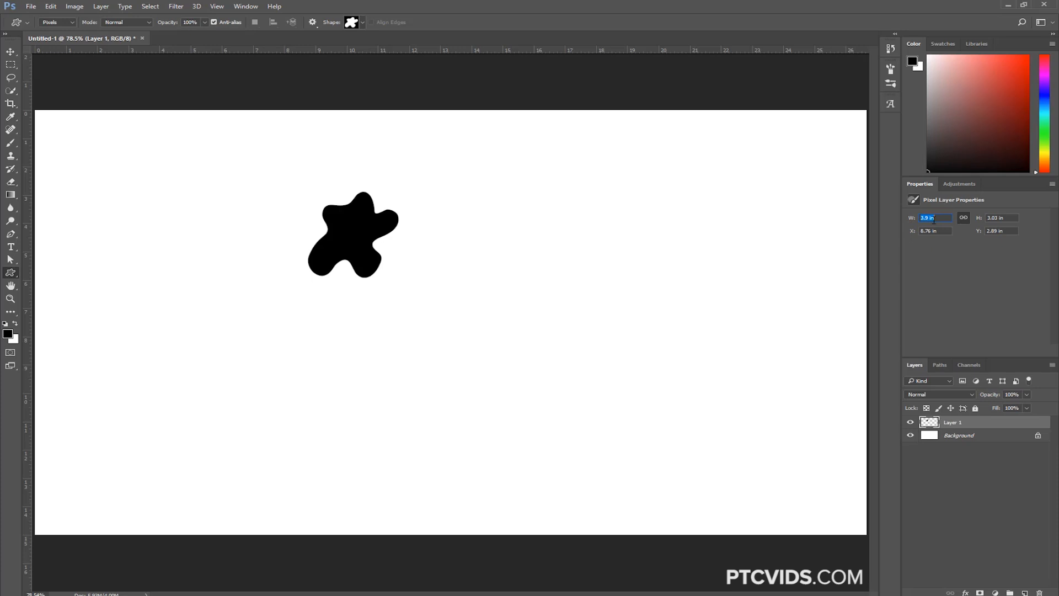
key("Return")
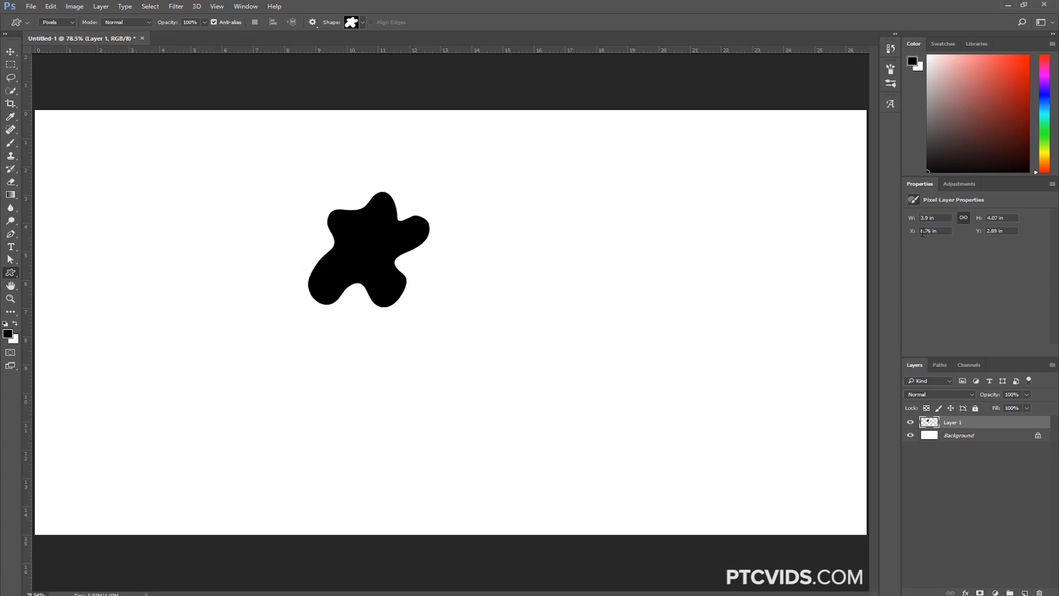
Add the text "PTC" below the blob as a new type layer and commit it
left_click(10, 246)
left_click(304, 372)
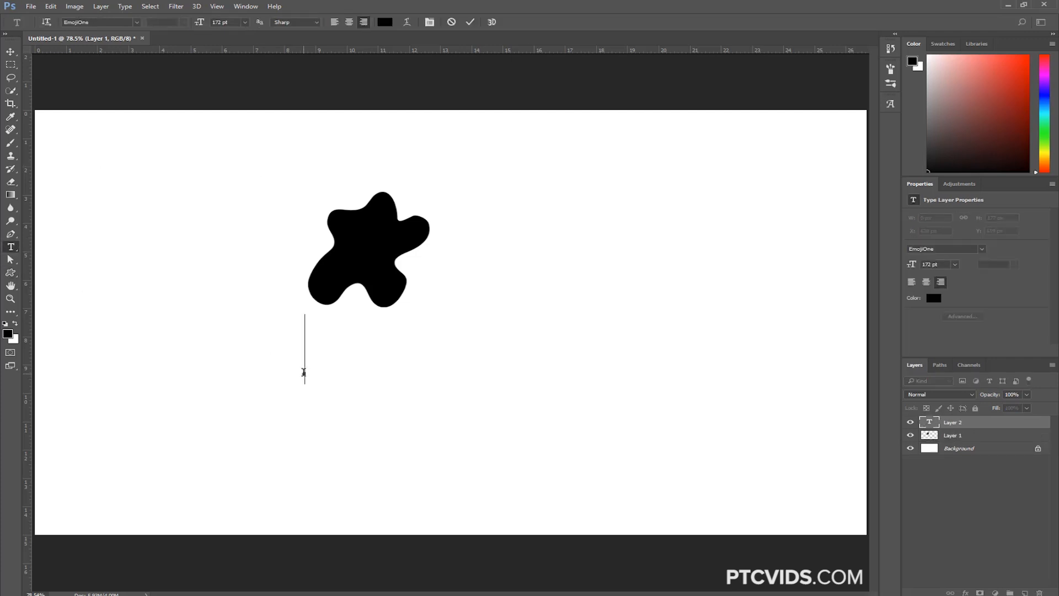
type("PTC")
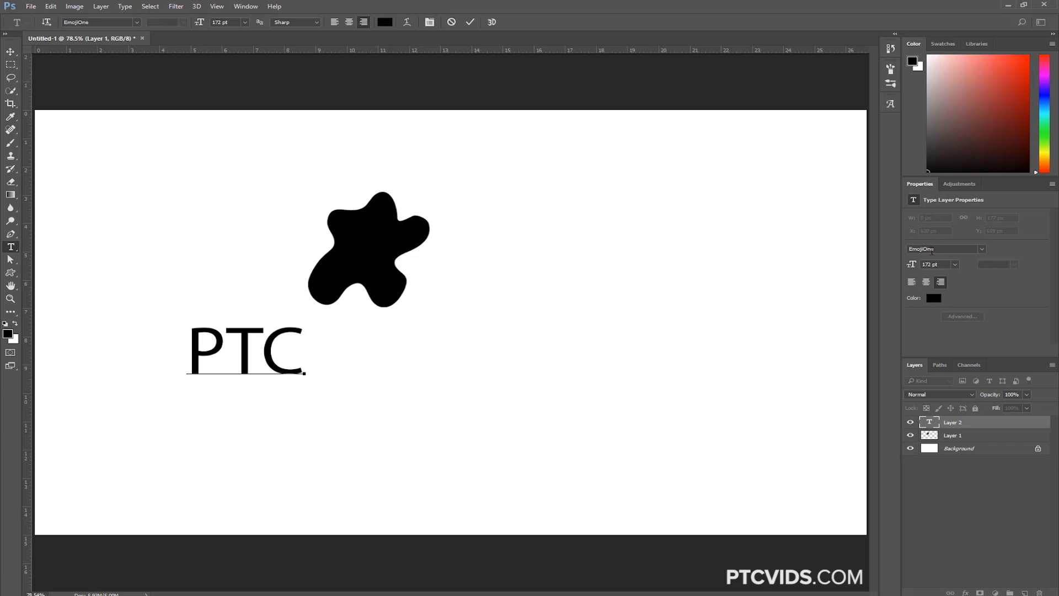
left_click(931, 249)
key("Escape")
Change the color of the whole PTC text to red, ff0000
double_click(924, 420)
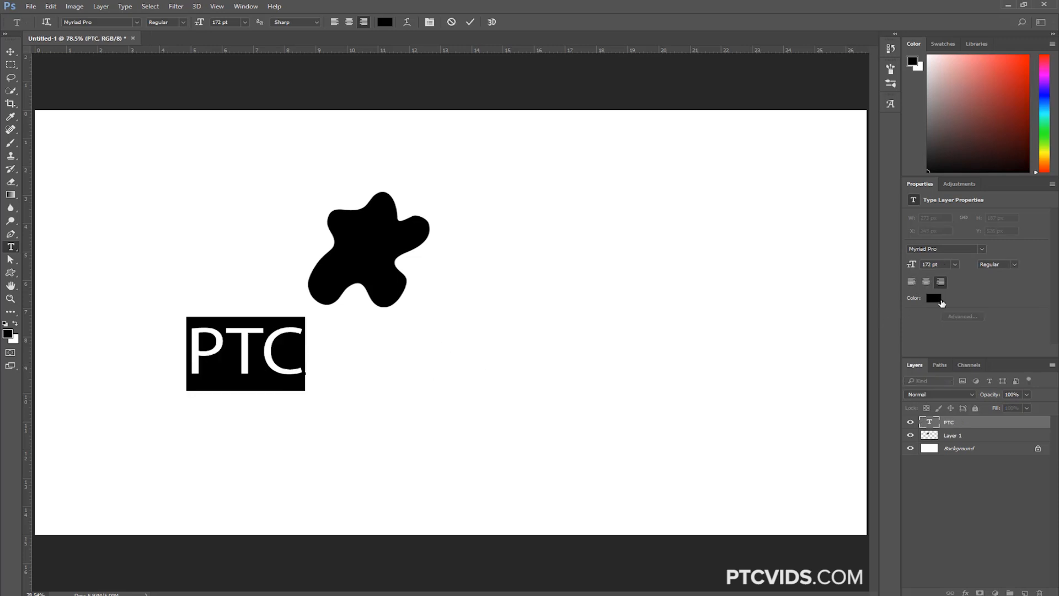
left_click(942, 303)
type("ff0000")
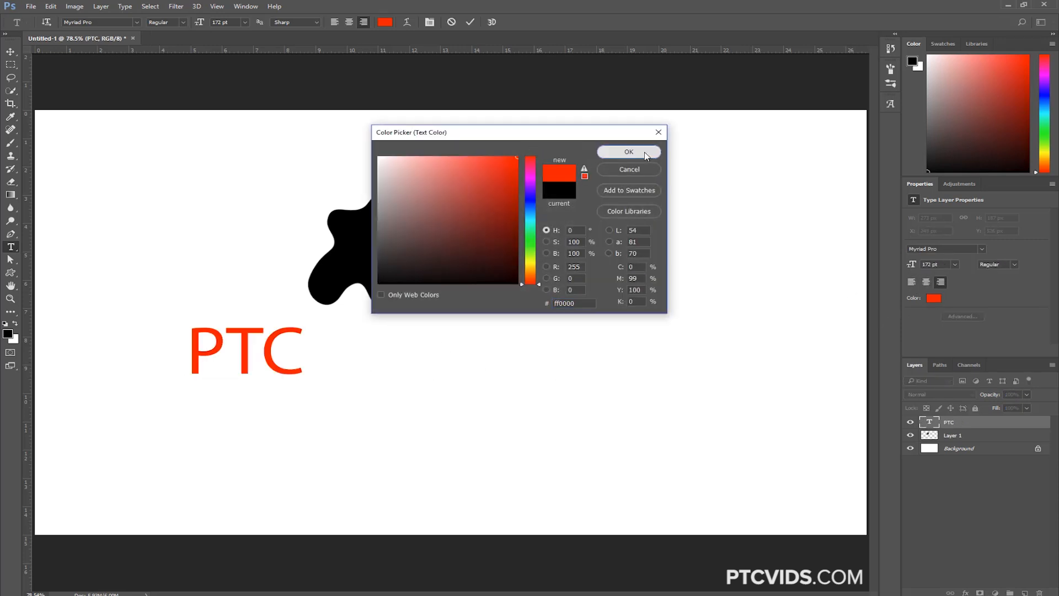
left_click(628, 152)
Format the PTC text as 36 pt, centre-aligned and Bold Italic through the type layer properties
left_click(955, 264)
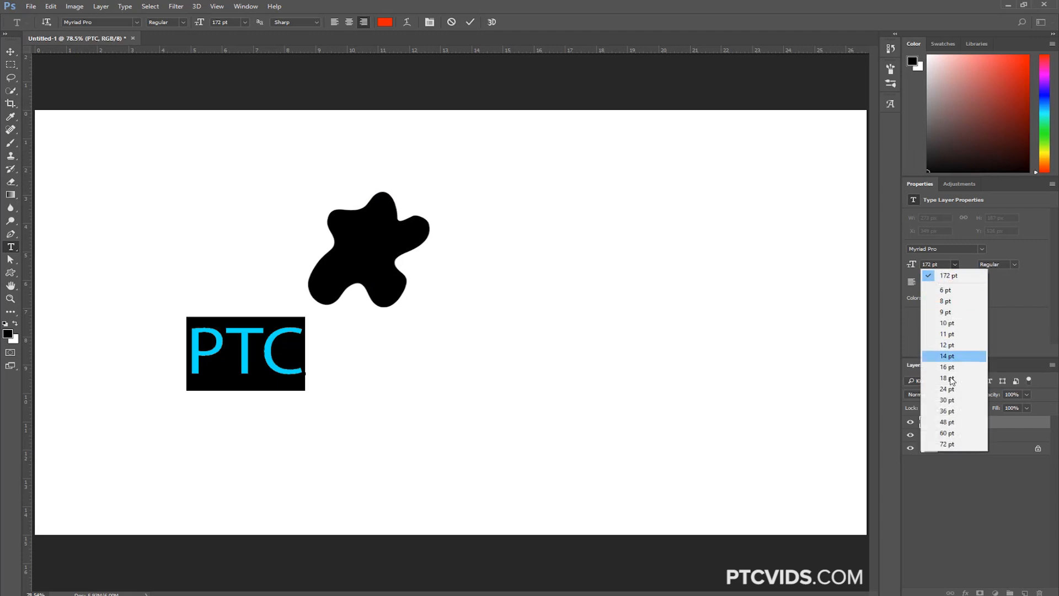
left_click(947, 411)
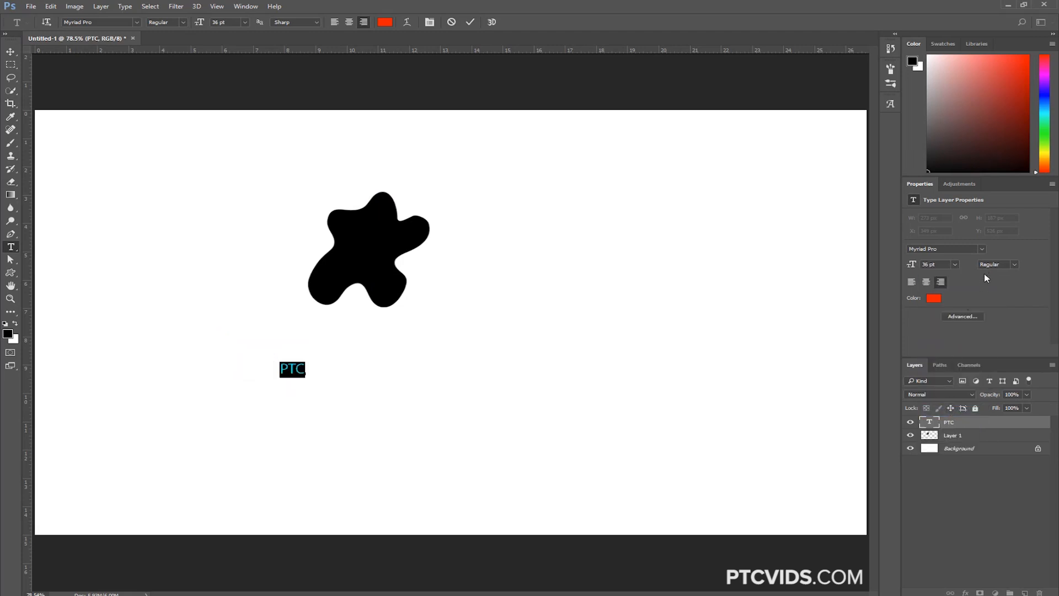
left_click(925, 281)
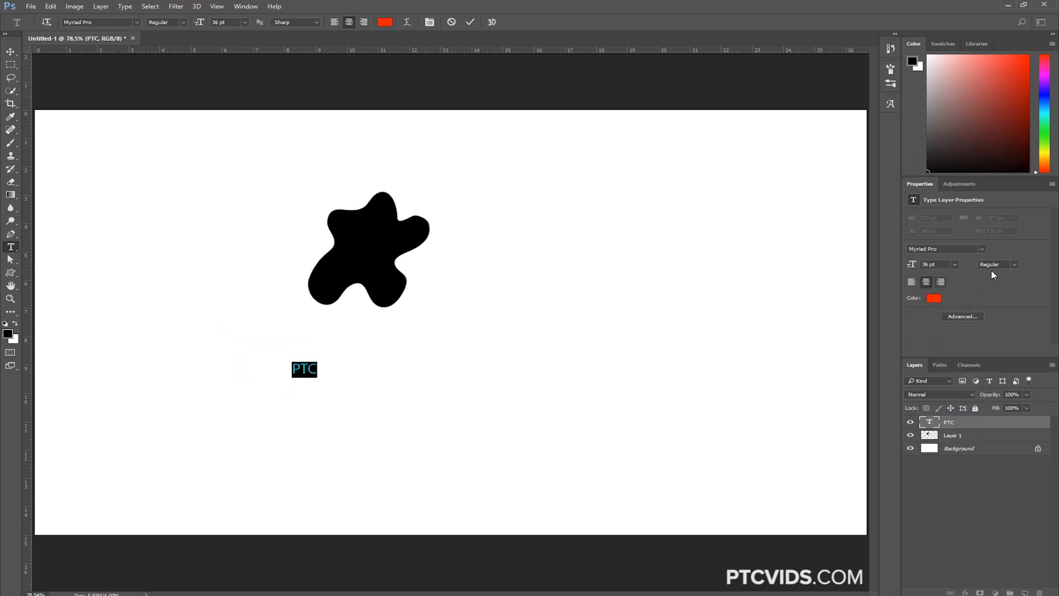
left_click(1014, 265)
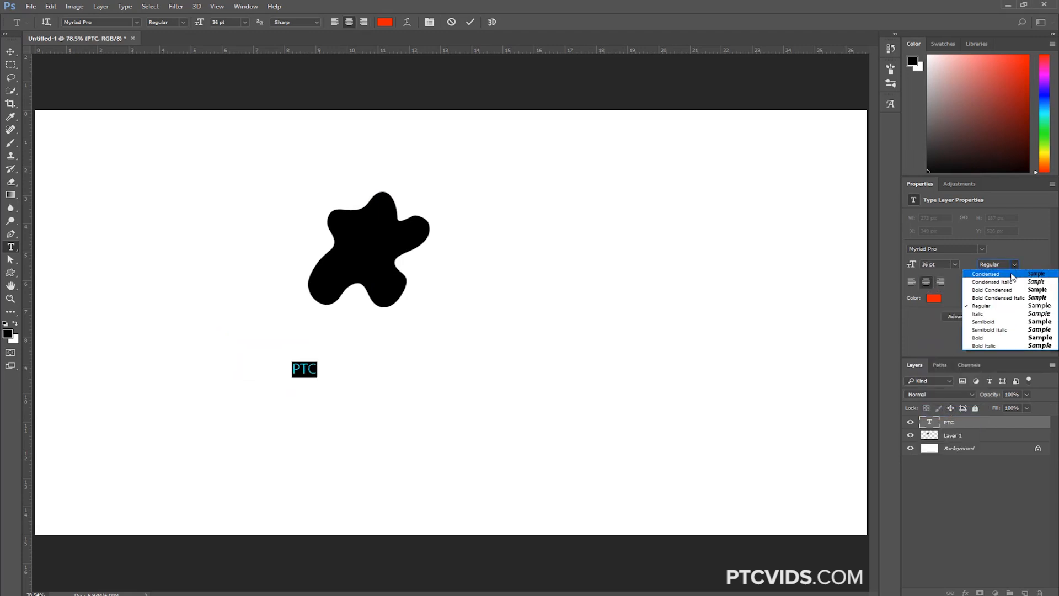
left_click(1002, 346)
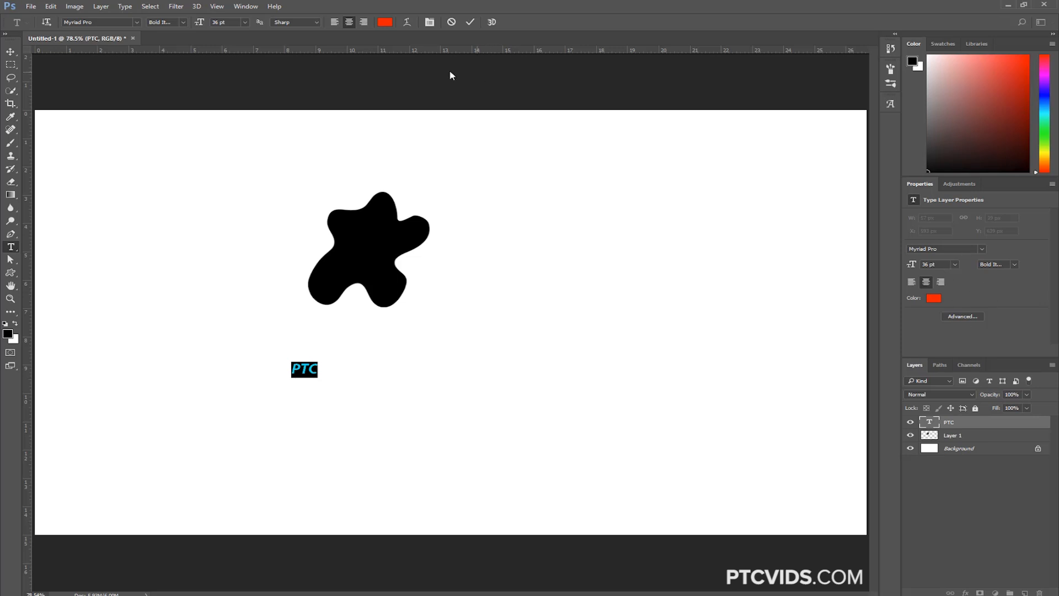
Show the Libraries panel, delete the deserted city street graphic from the 3D phone tutorial library and try to undo the deletion
left_click(246, 8)
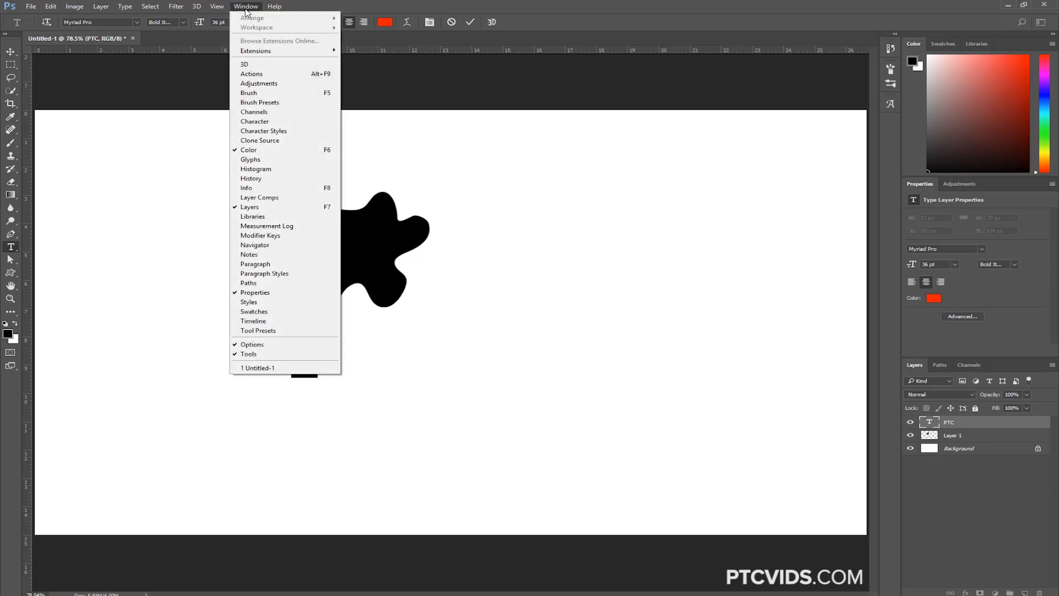
left_click(270, 218)
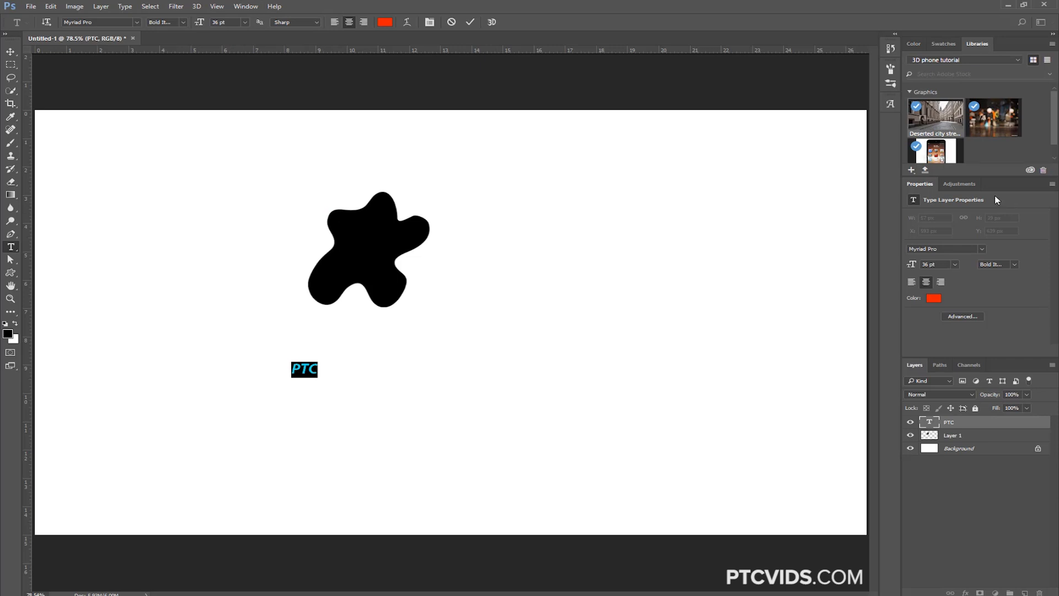
left_click(1043, 172)
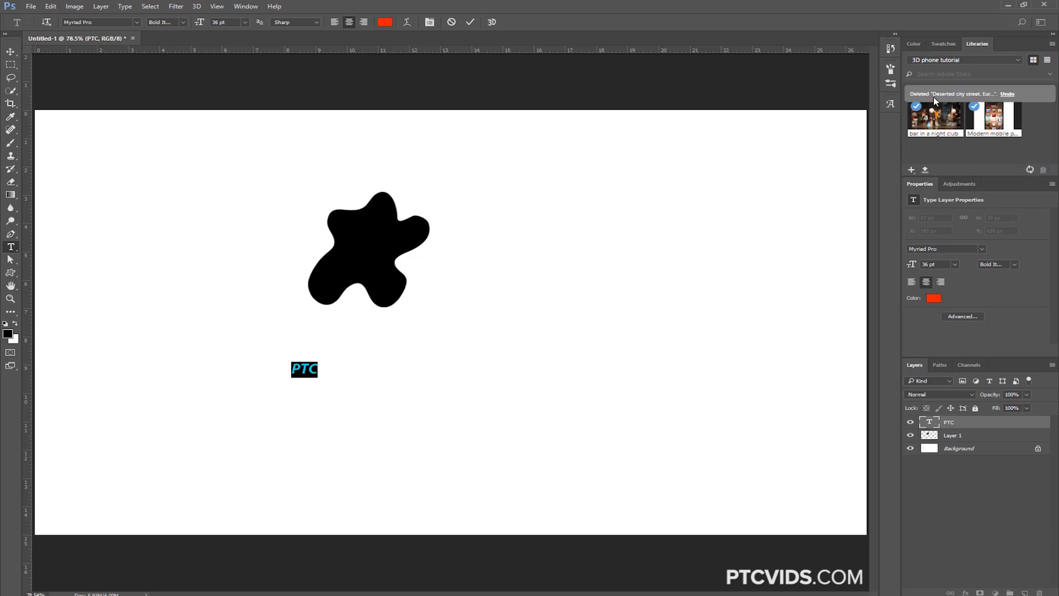
left_click(1008, 95)
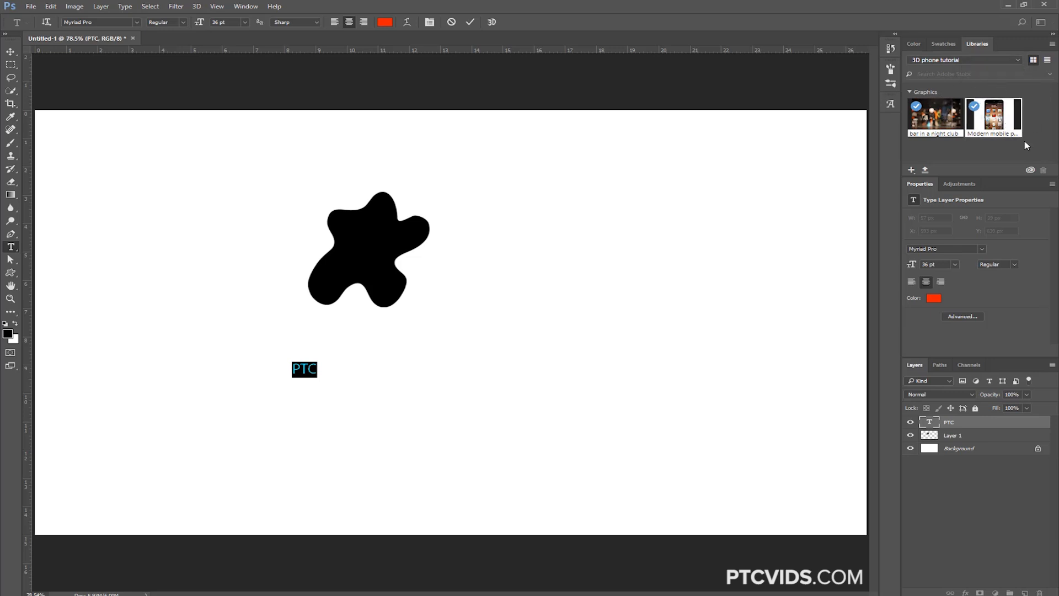
Delete the modern mobile phone graphic from the 3D phone tutorial library and undo the deletion
left_click(1010, 132)
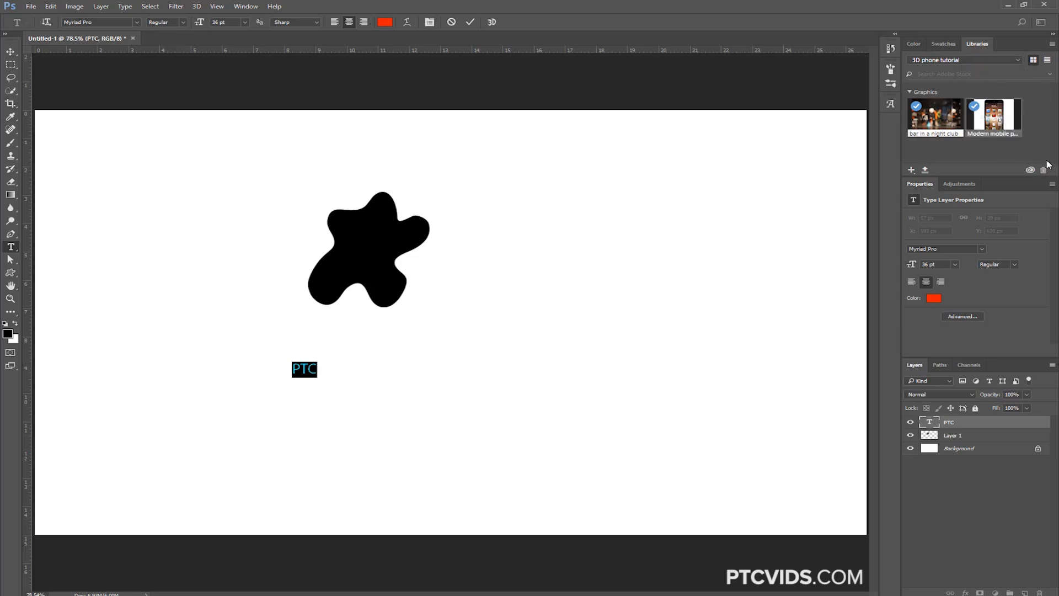
left_click(1043, 170)
left_click(1000, 95)
left_click(998, 157)
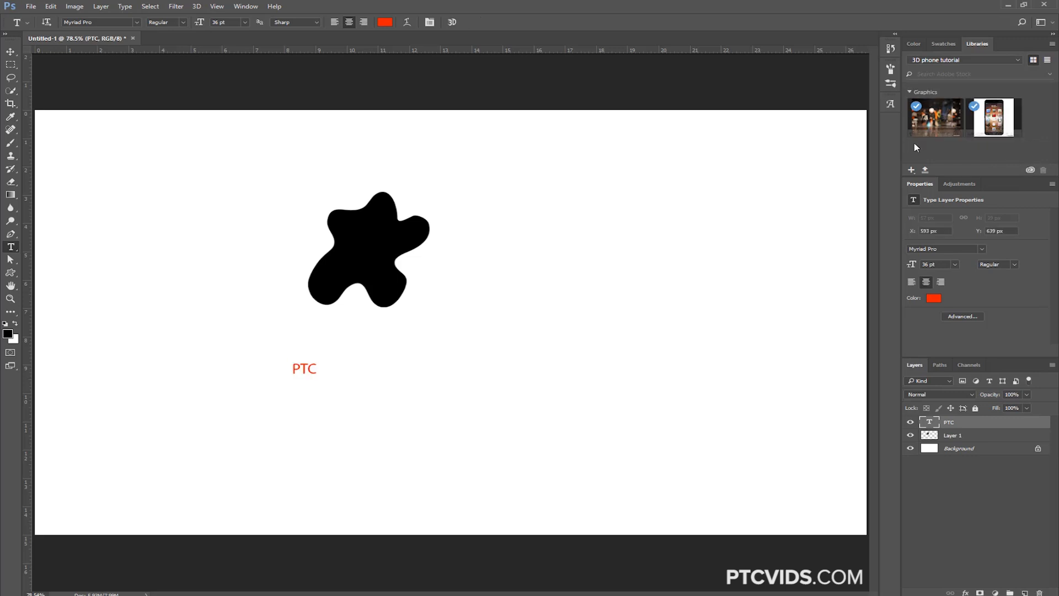
Switch to the My Library collection and open its Background lake graphic as a document
left_click(962, 60)
left_click(960, 91)
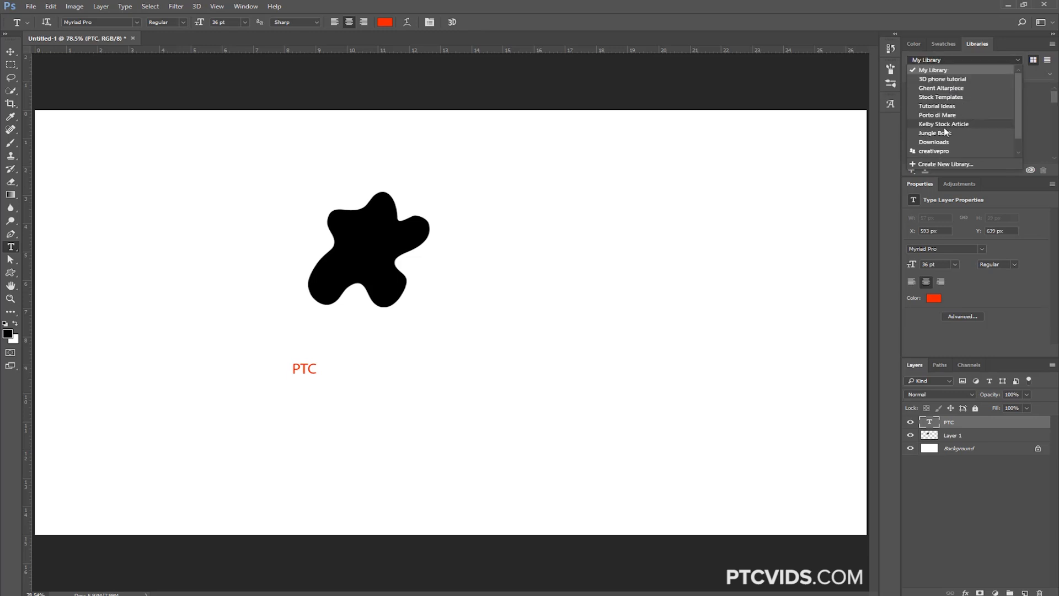
left_click(938, 71)
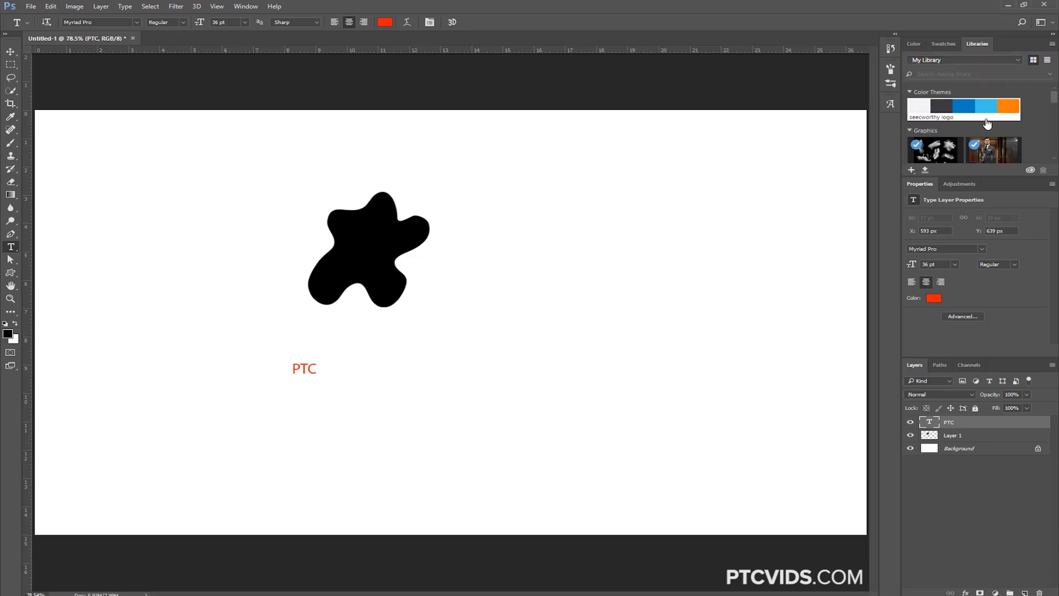
left_click_drag(1054, 101, 1053, 160)
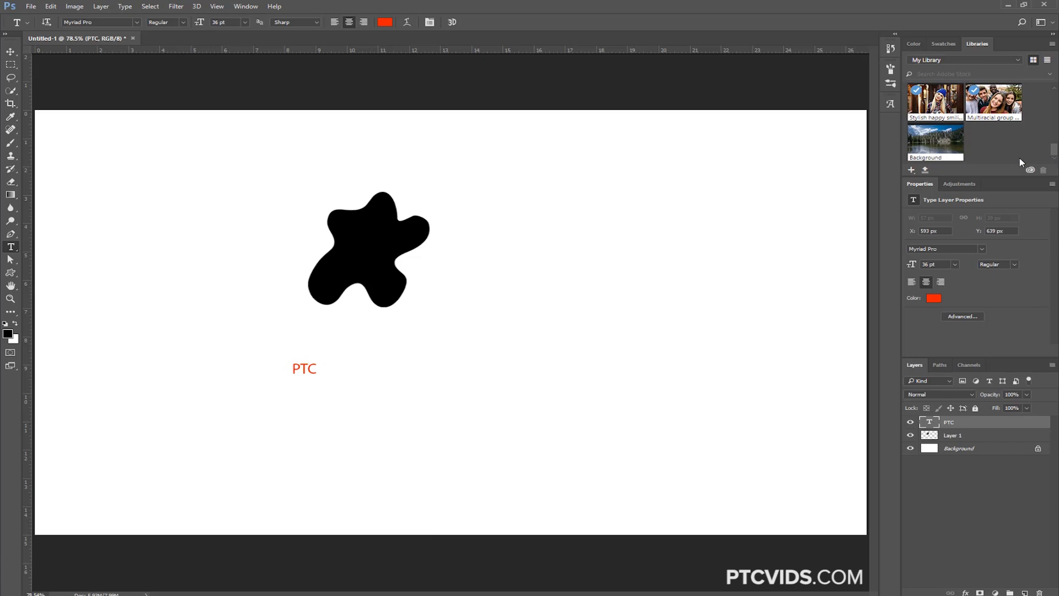
double_click(936, 144)
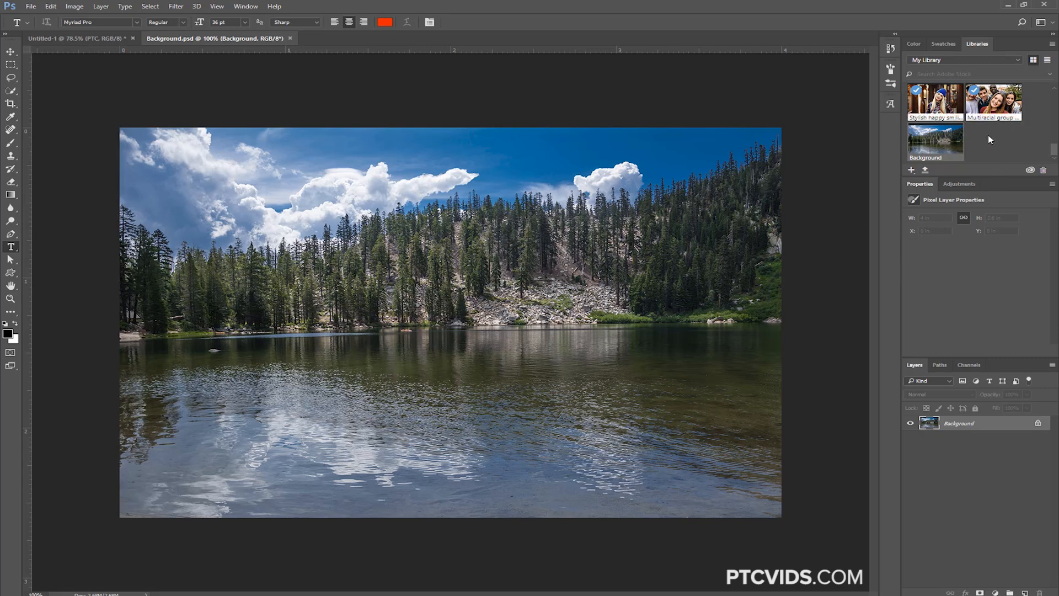
Find images similar to the Background library graphic on Adobe Stock and browse them
right_click(941, 146)
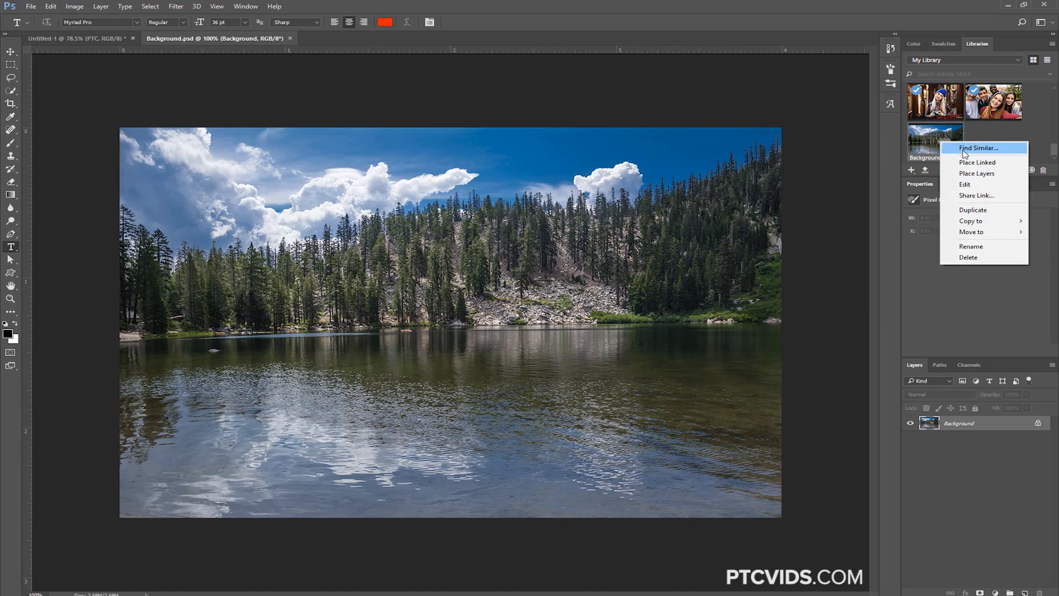
left_click(961, 149)
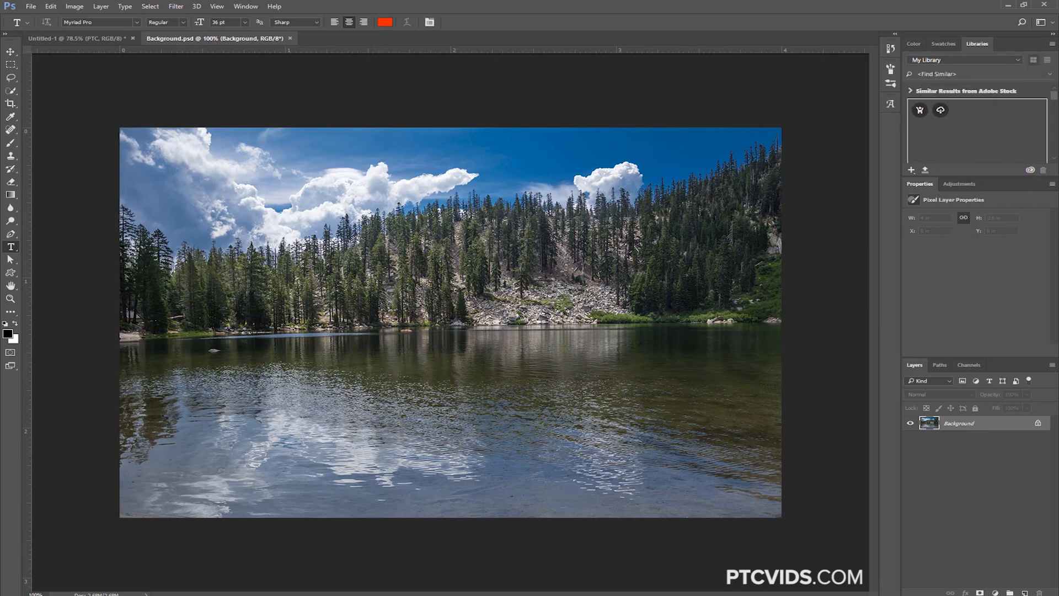
left_click_drag(1055, 97, 1055, 99)
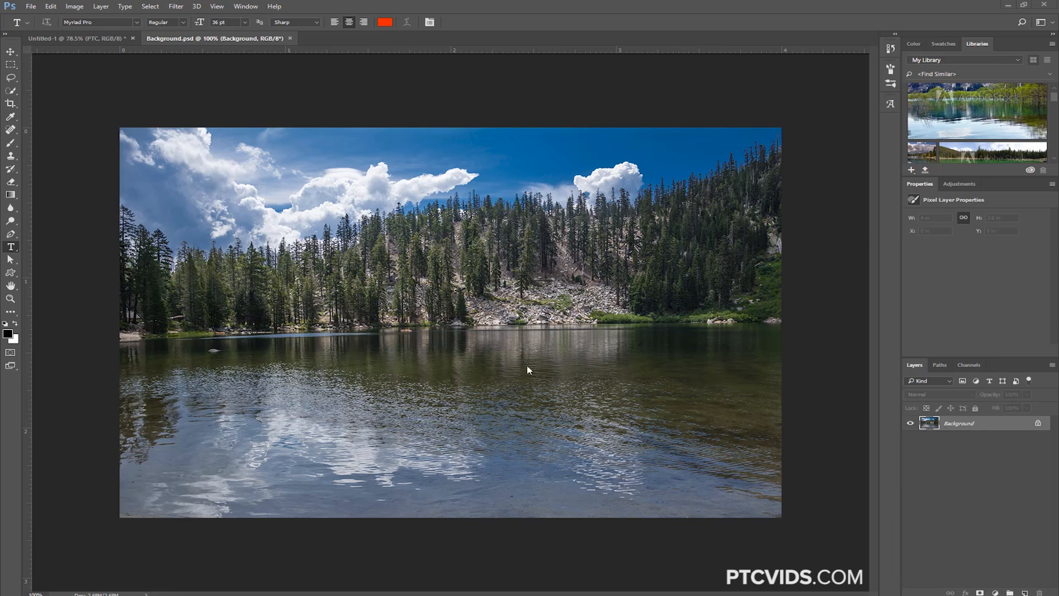
Compare the Default and Blue highlight colors in the Interface preferences and apply Blue
key("i")
key("ctrl+k")
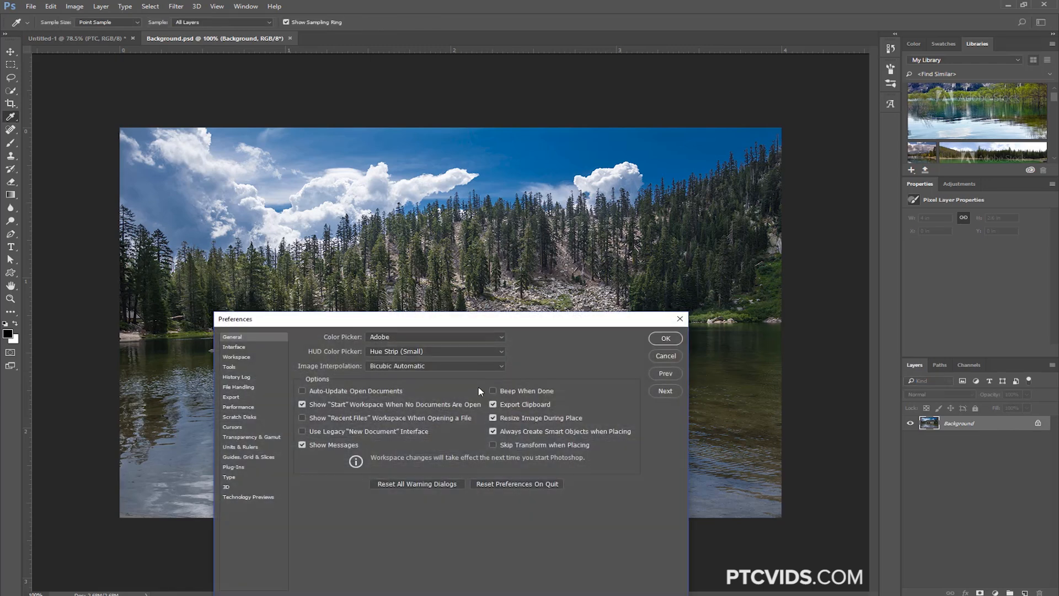
left_click_drag(461, 310, 445, 231)
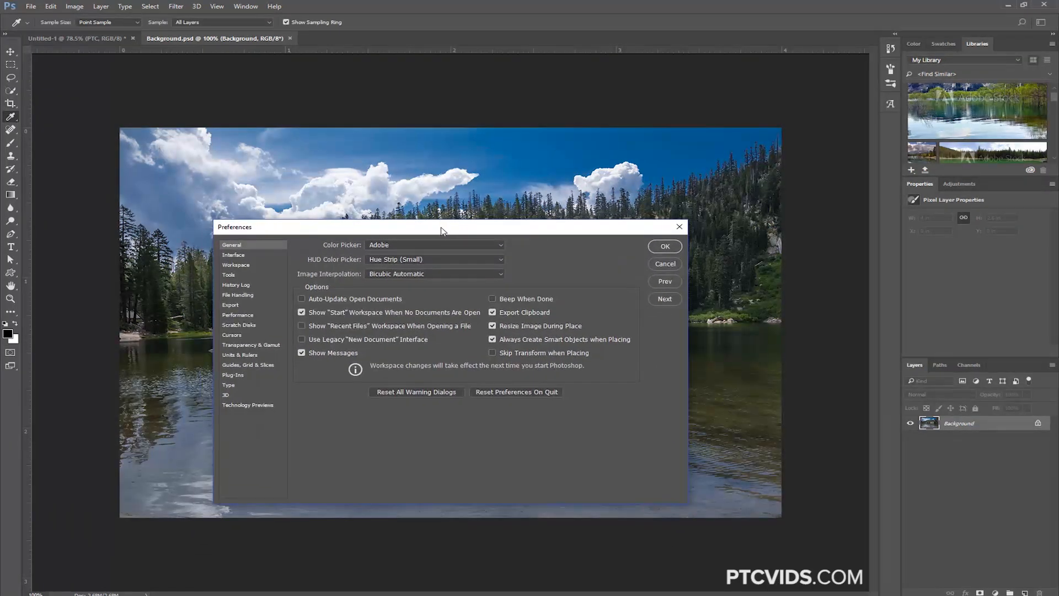
left_click(240, 255)
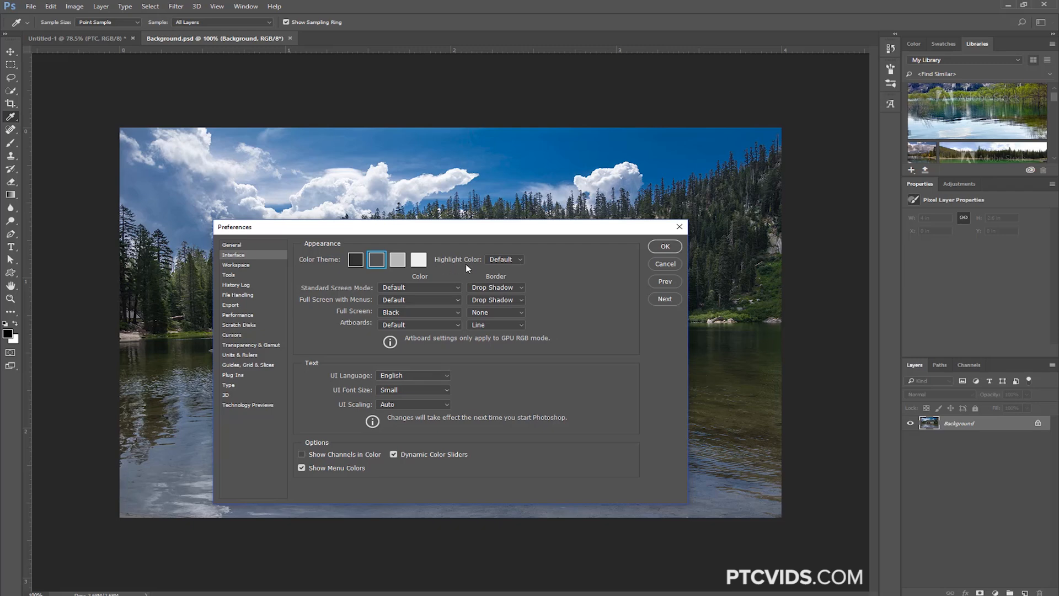
left_click(511, 260)
left_click(505, 276)
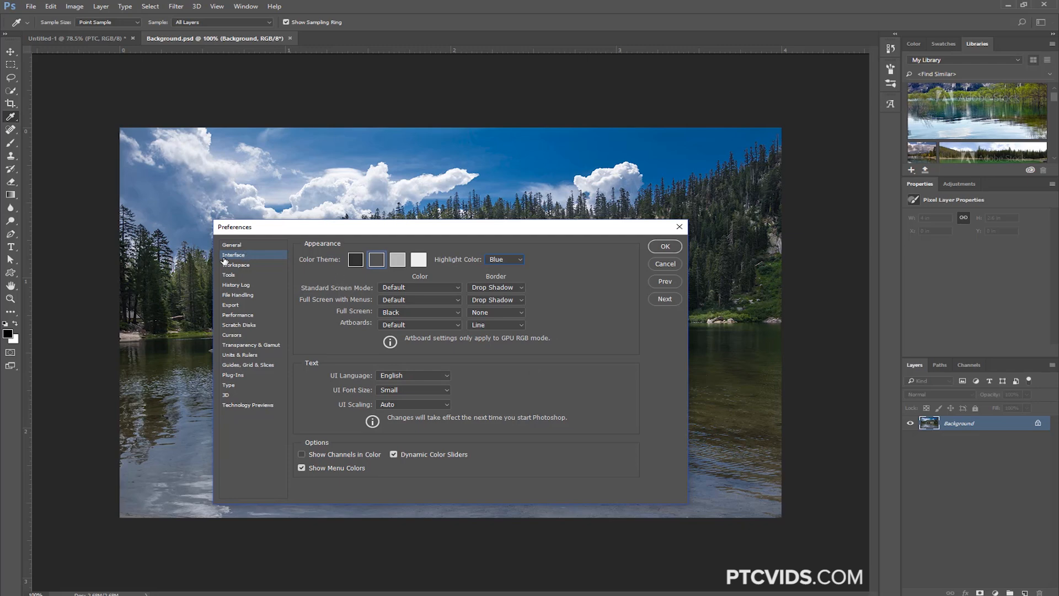
left_click(509, 261)
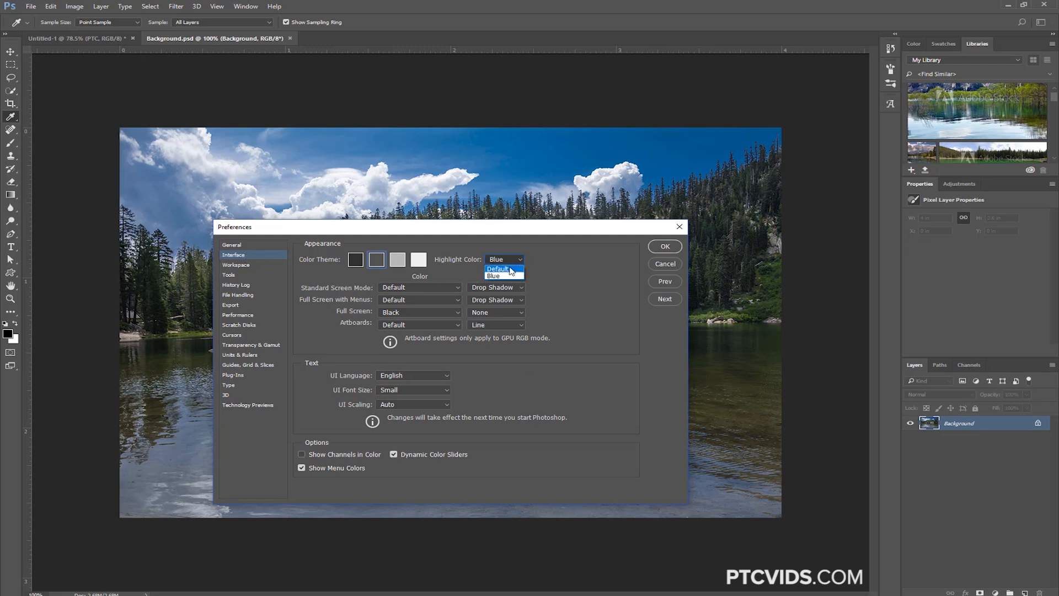
left_click(510, 268)
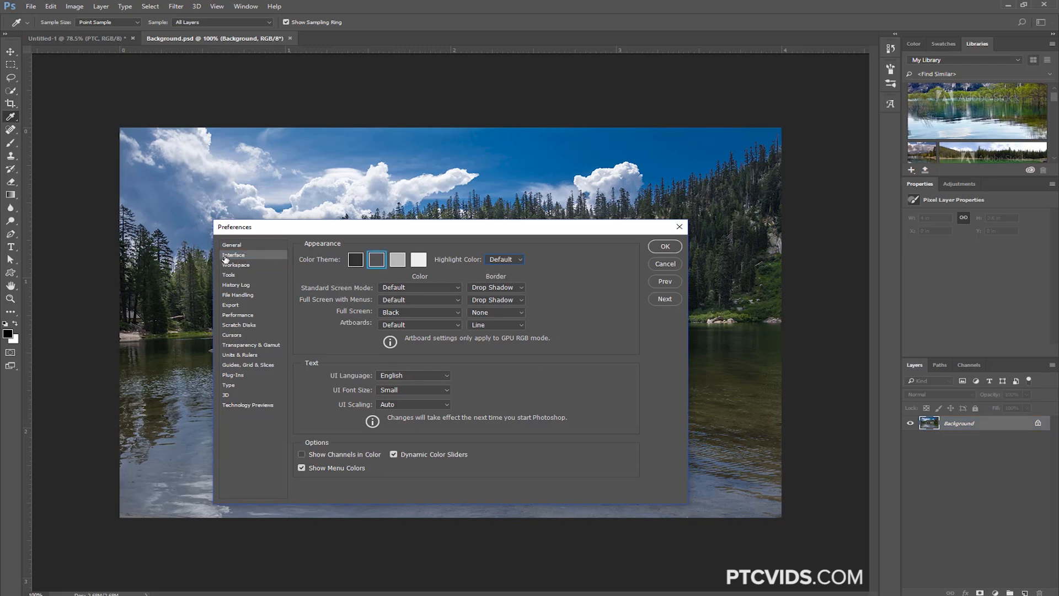
left_click(509, 260)
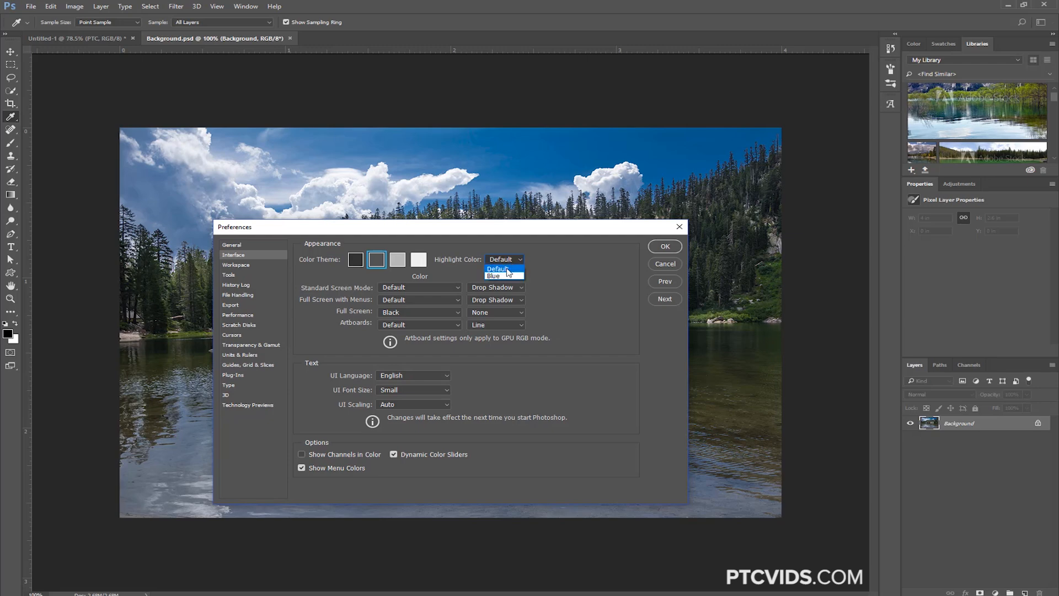
left_click(508, 275)
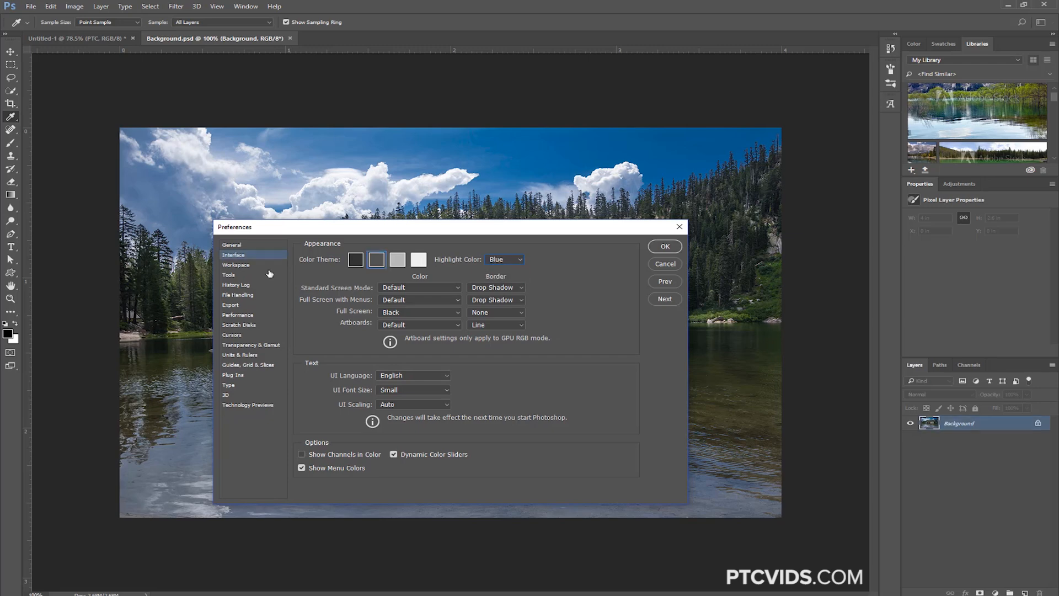
left_click(665, 246)
Activate the Move tool, unlock the Background layer into a regular layer, and toggle its visibility off and on
key("t")
key("v")
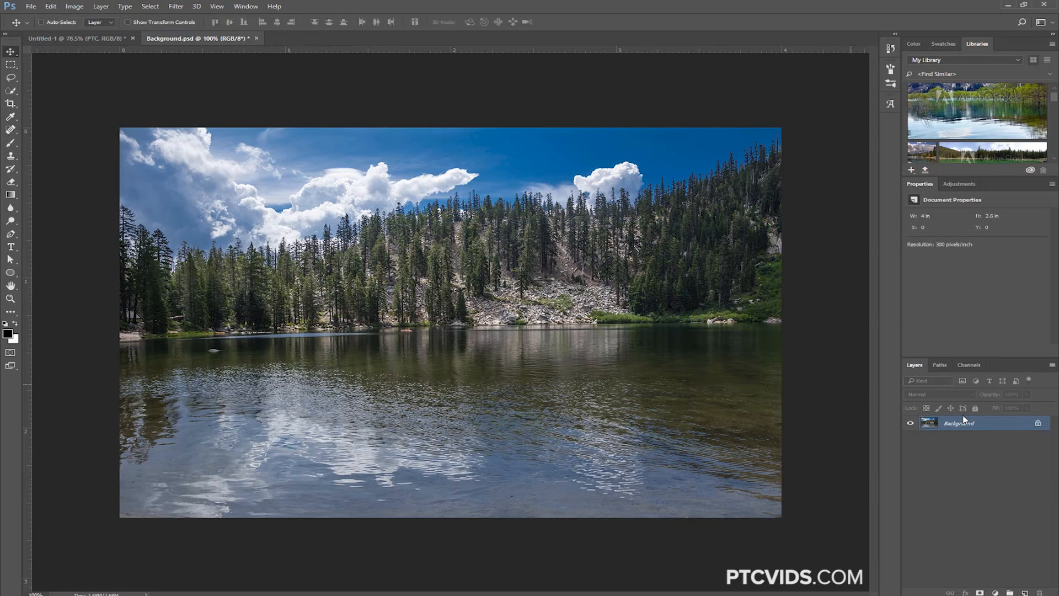
left_click(1038, 423)
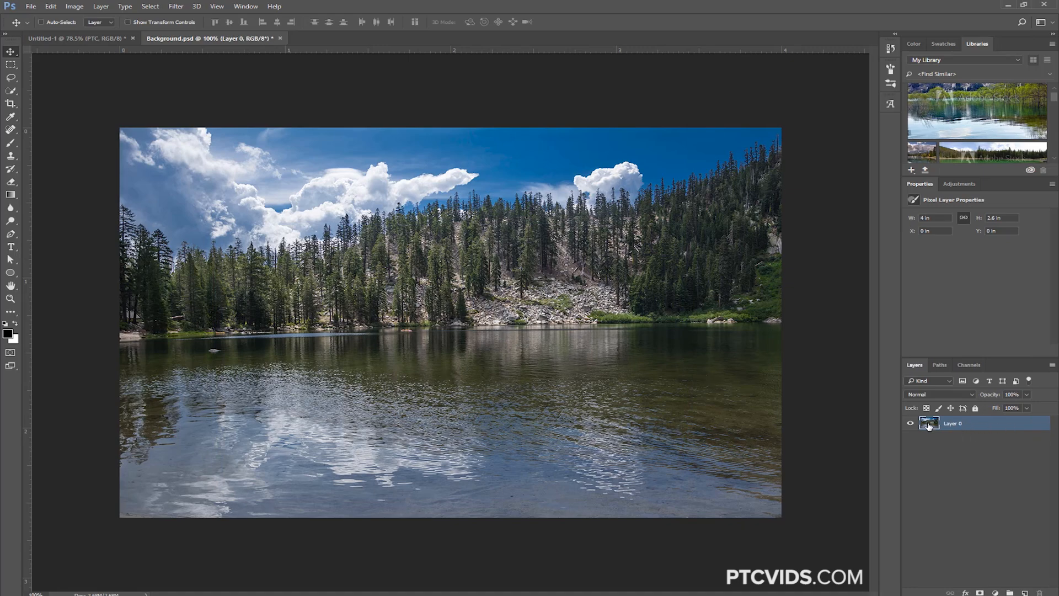
left_click(910, 423)
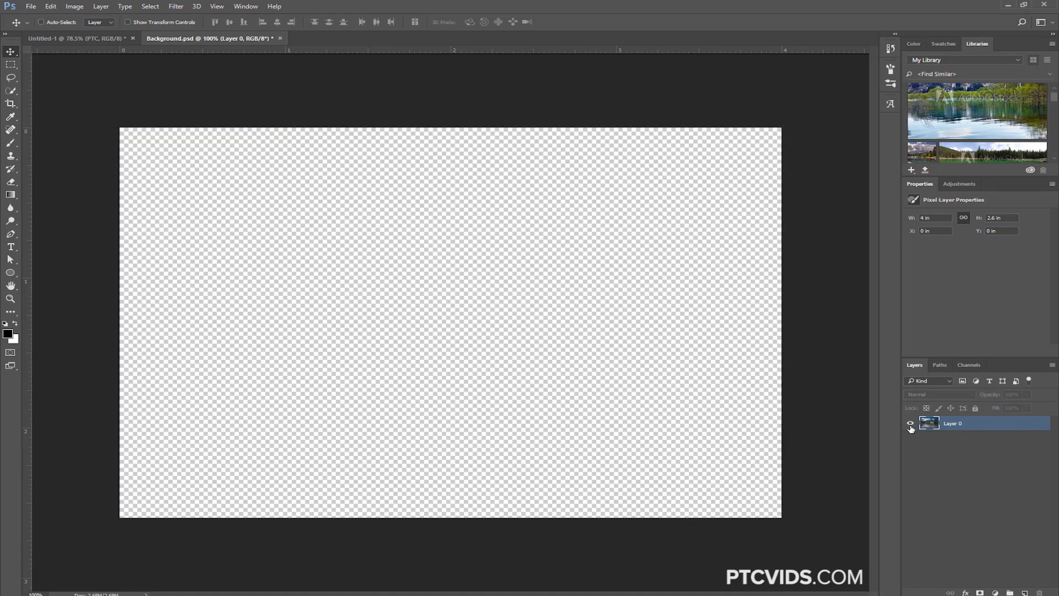
left_click(909, 423)
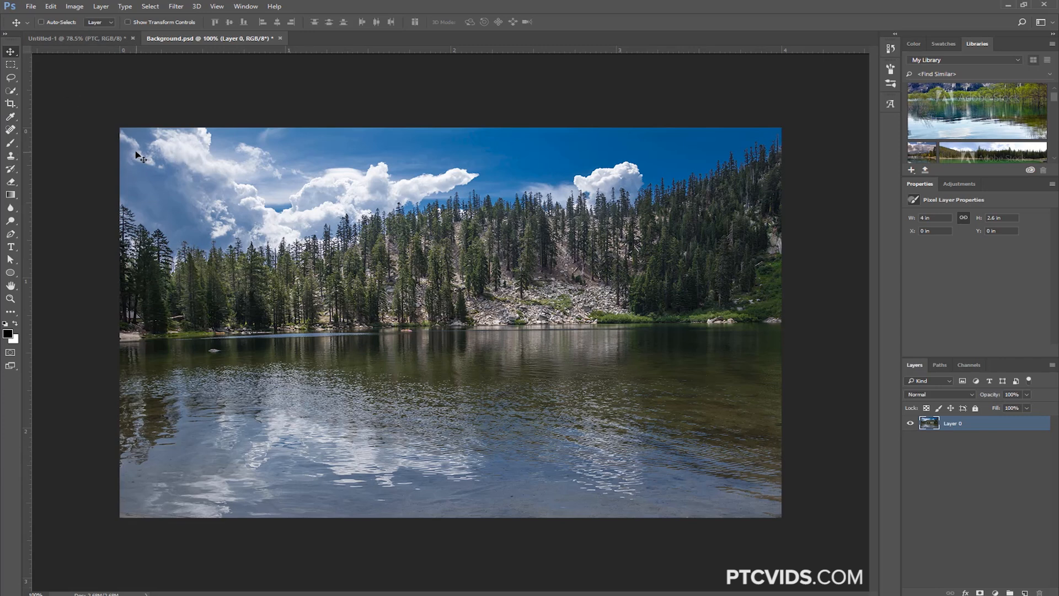
left_click(50, 7)
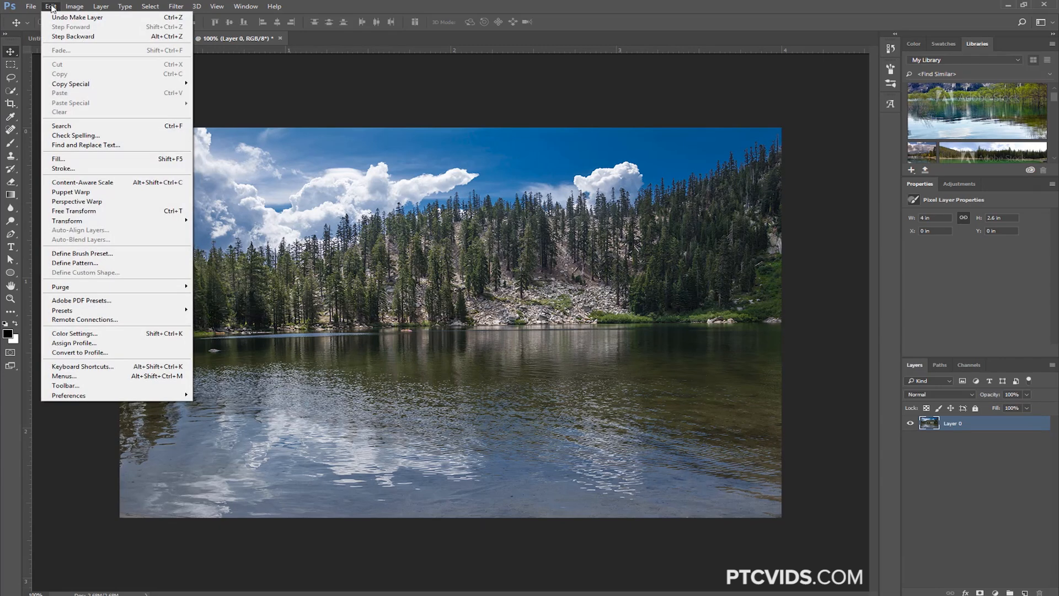
mouse_move(65, 86)
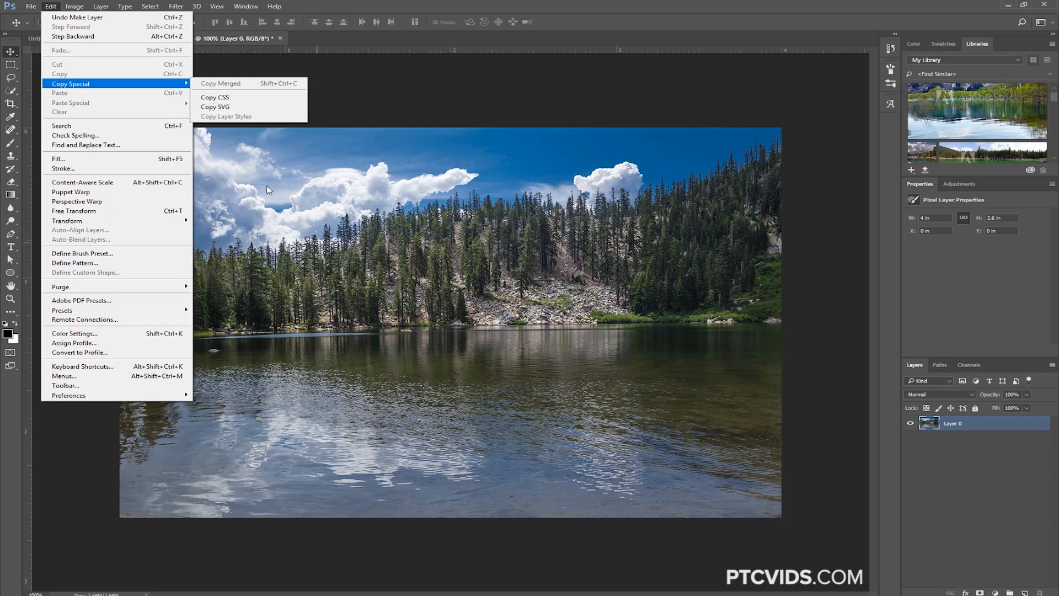
left_click(300, 242)
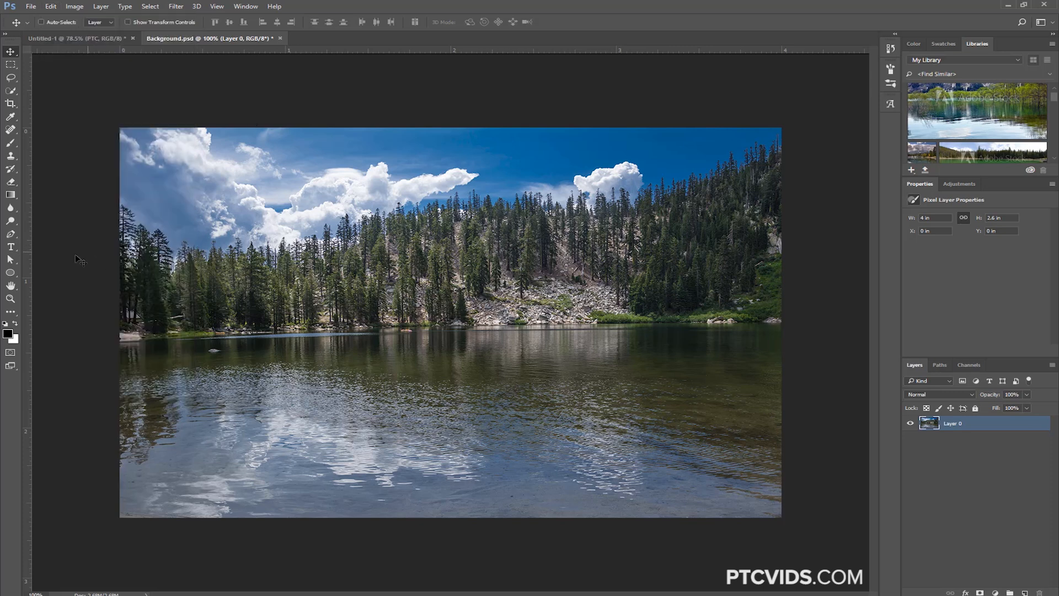
Draw an ellipse shape about 270 by 247 px over the trees at the shoreline, with a black fill and no stroke
left_click(8, 273)
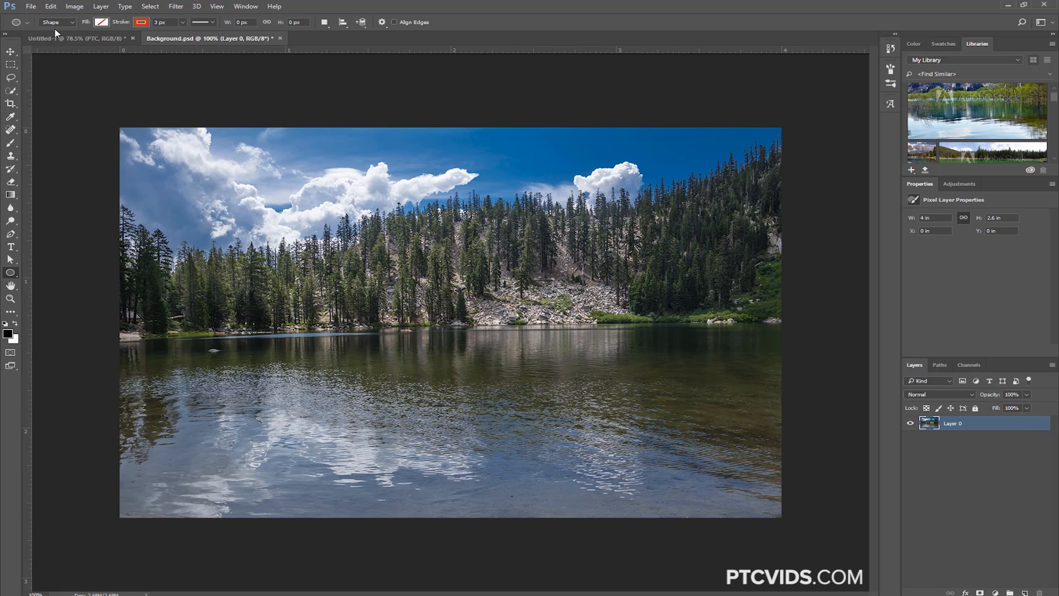
left_click_drag(305, 226, 453, 348)
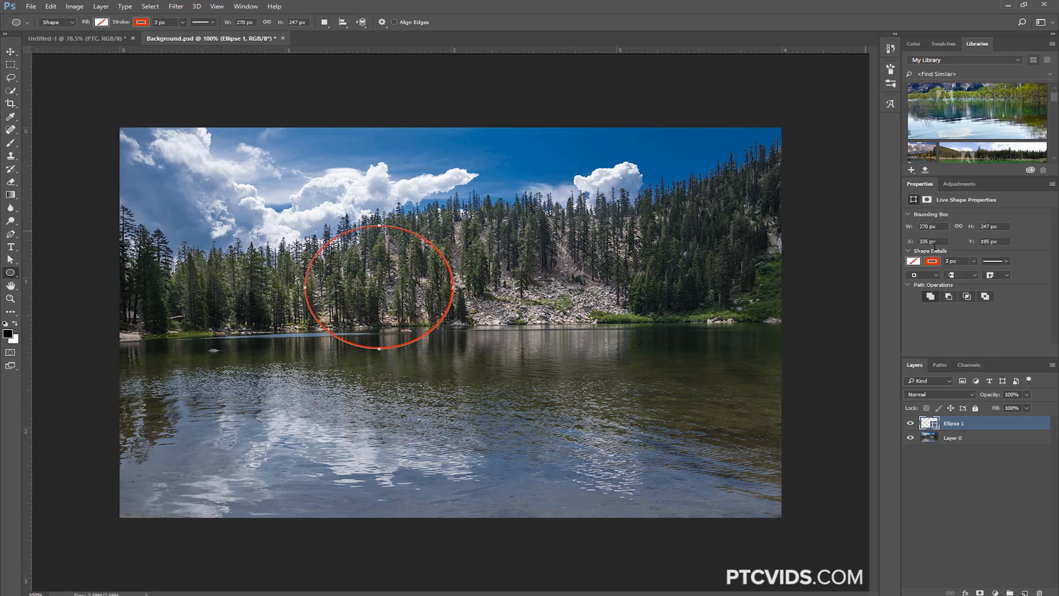
left_click(915, 261)
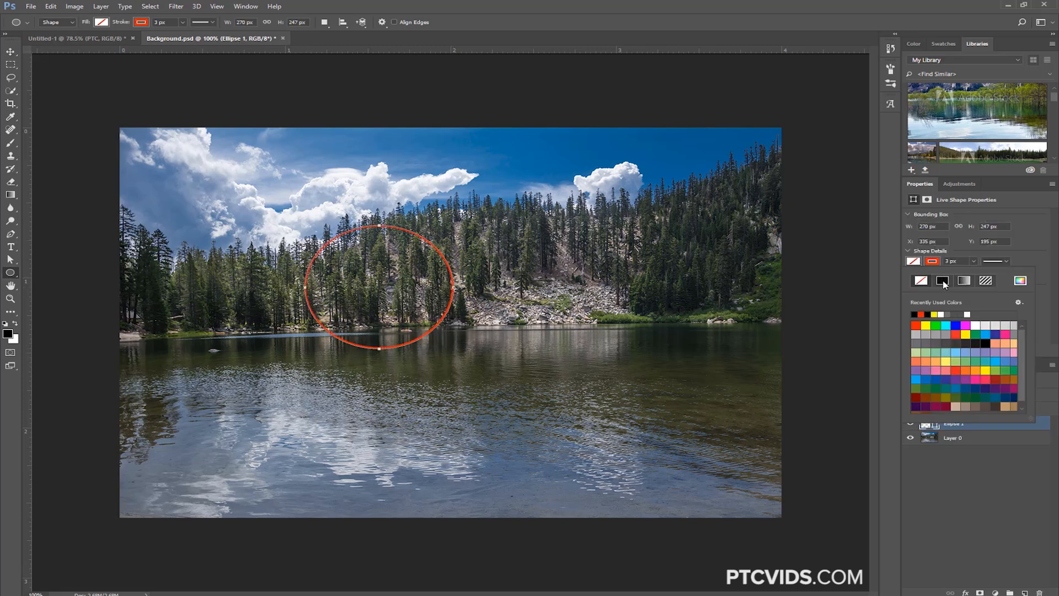
left_click(942, 280)
left_click(932, 260)
left_click(920, 281)
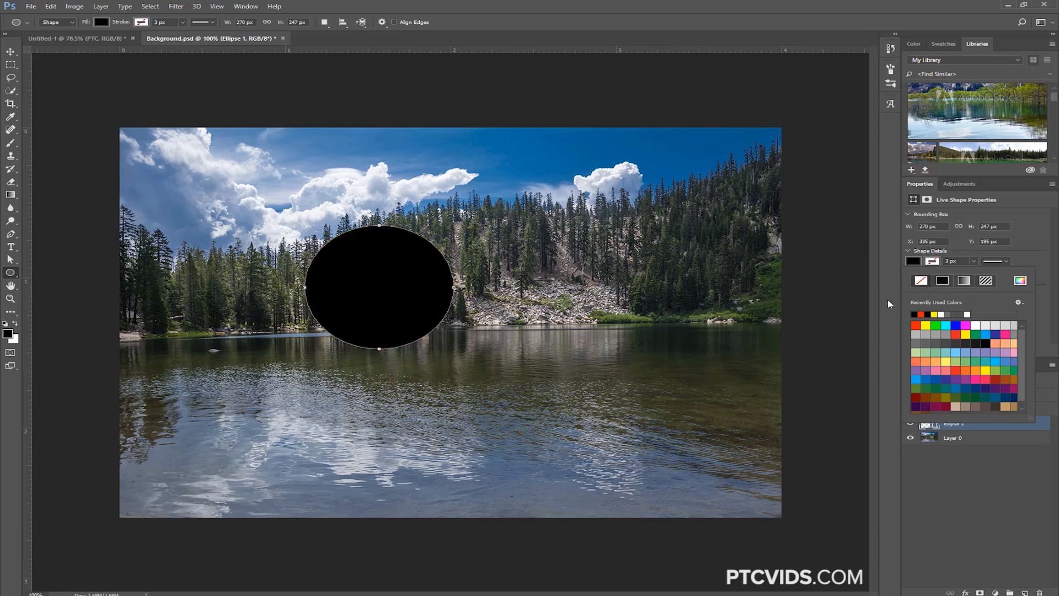
left_click(888, 302)
Give the ellipse layer a green drop shadow at 104° with 64 px distance, plus a 15 px red inside stroke
double_click(1004, 424)
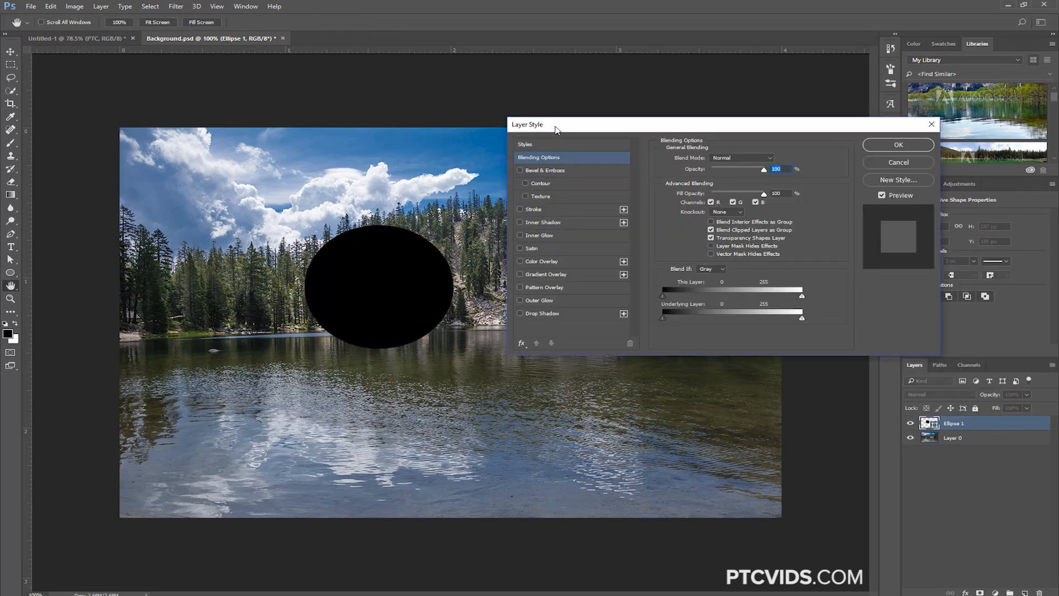
left_click(553, 313)
mouse_move(444, 321)
left_mouse_down()
mouse_move(431, 336)
mouse_move(425, 324)
left_mouse_up()
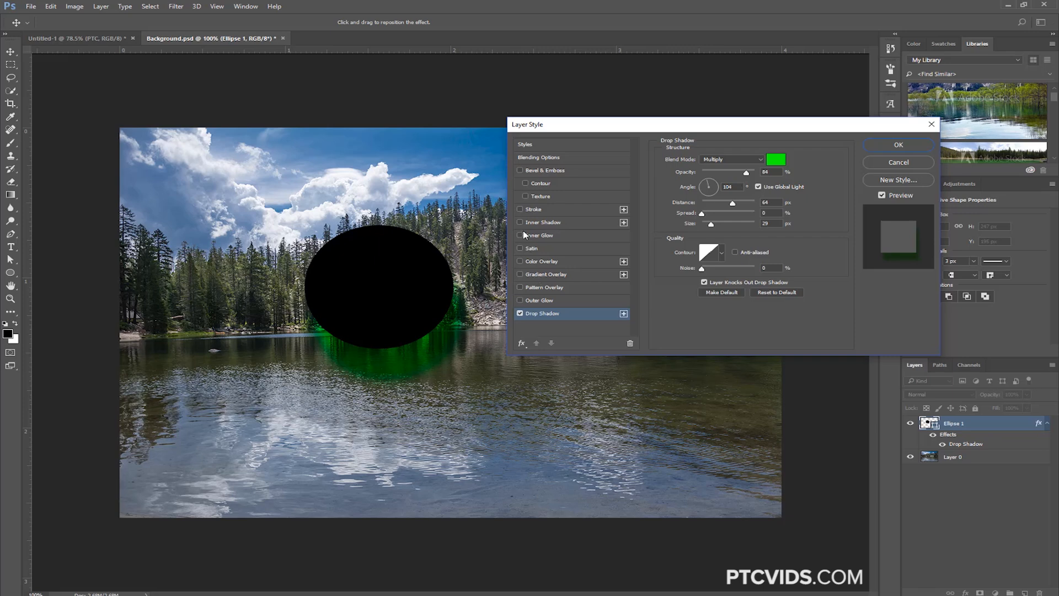
left_click(533, 209)
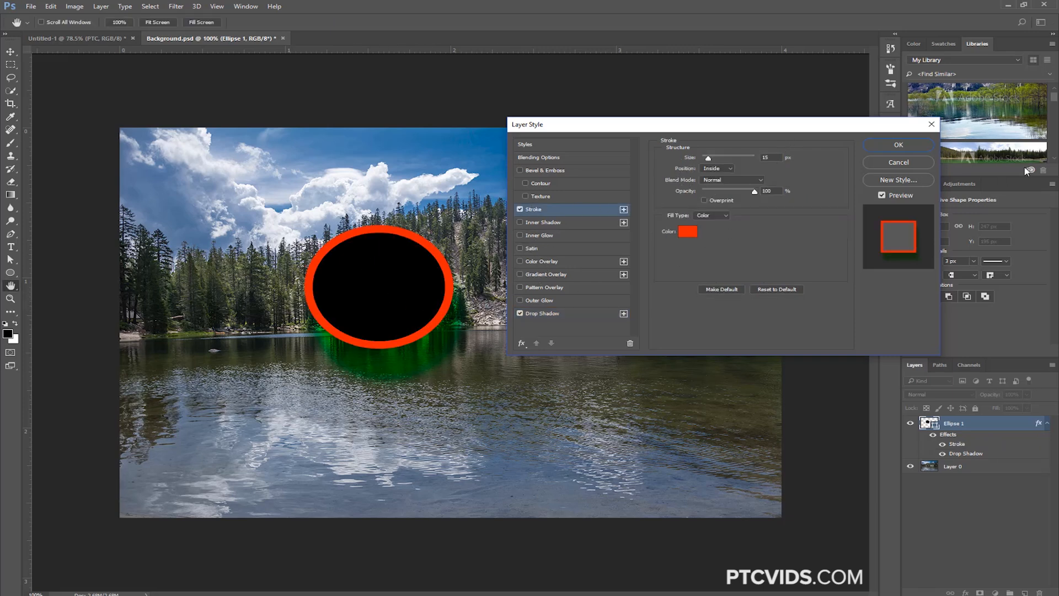
left_click(915, 146)
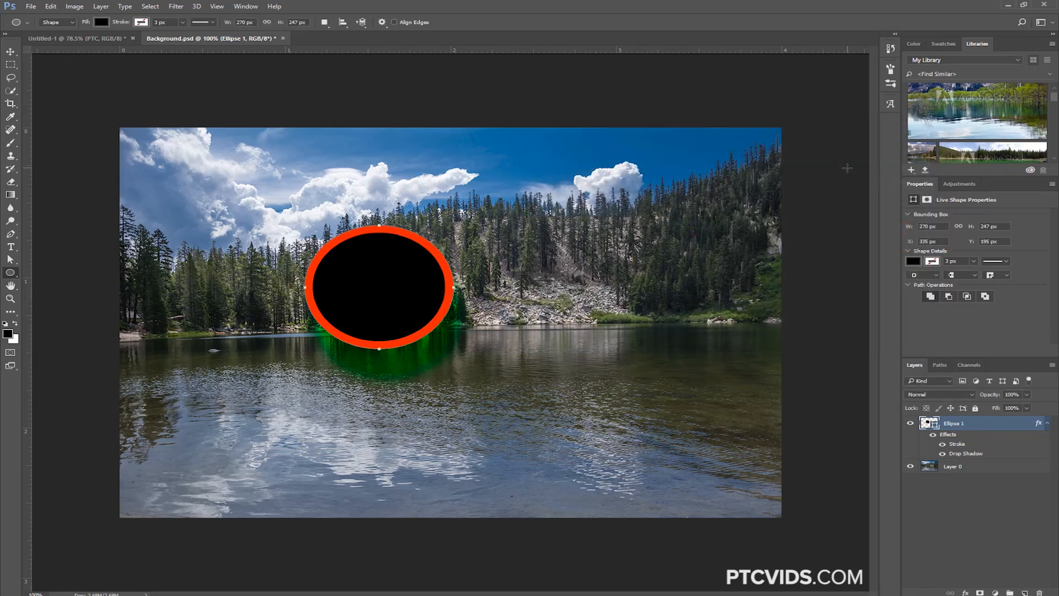
Copy the ellipse layer's CSS and paste it into the empty new 1 document in Notepad++
left_click(51, 6)
mouse_move(102, 86)
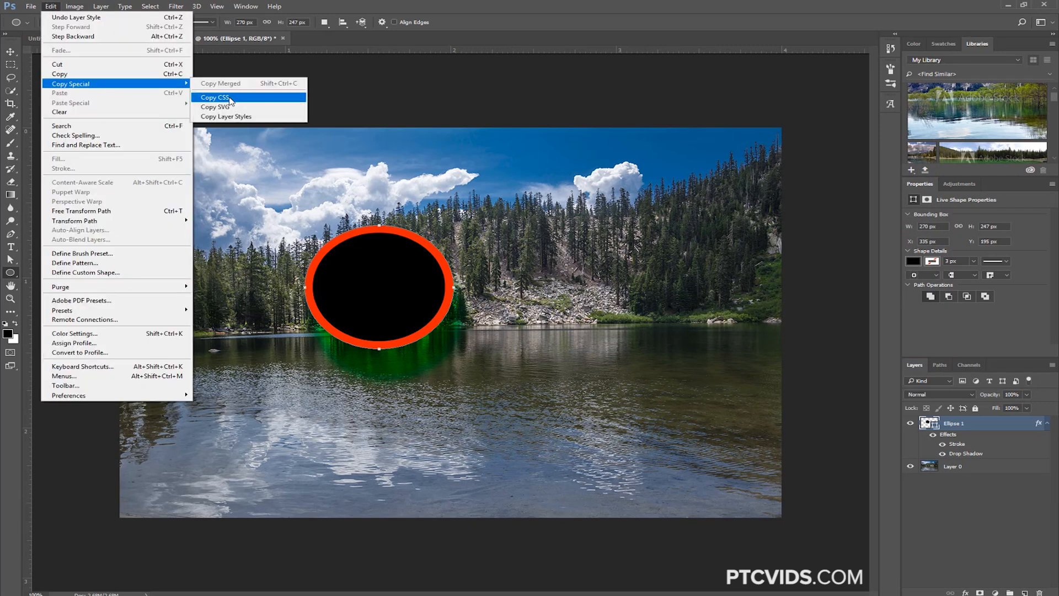
left_click(230, 99)
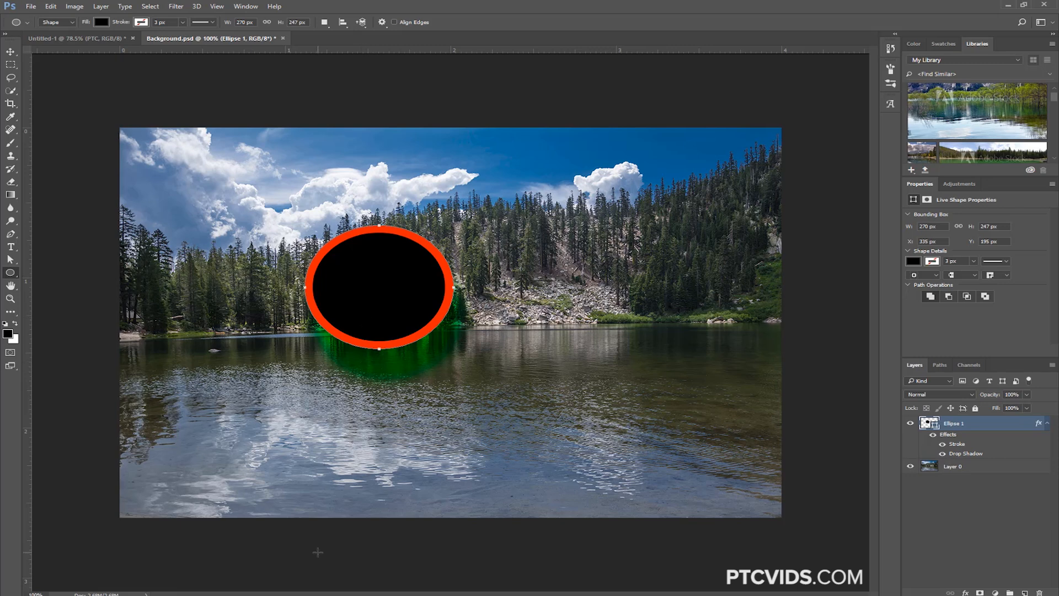
key("alt+Tab")
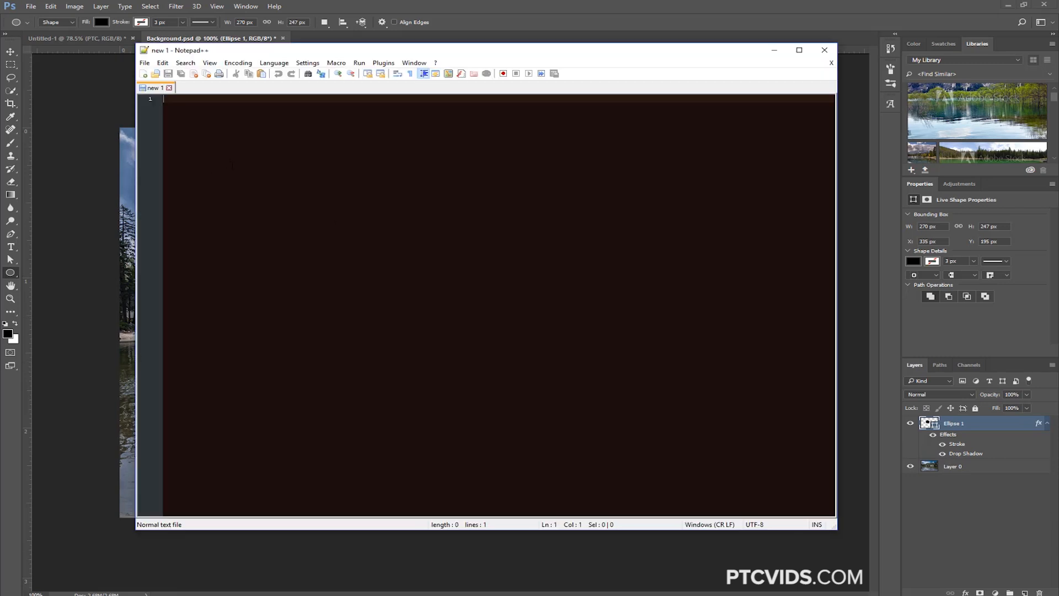
left_click_drag(250, 50, 232, 55)
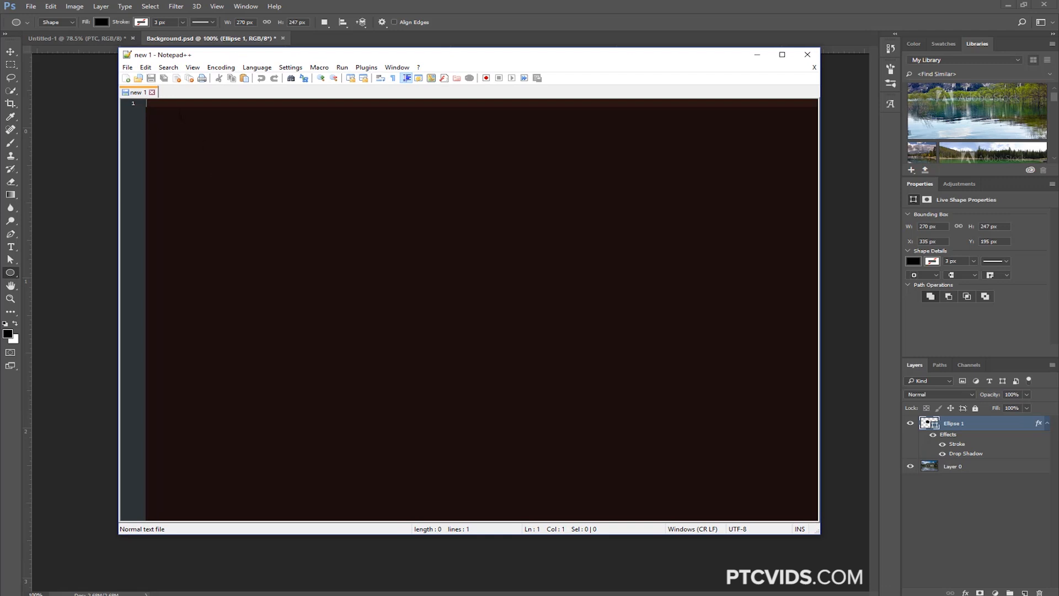
right_click(178, 111)
left_click(193, 138)
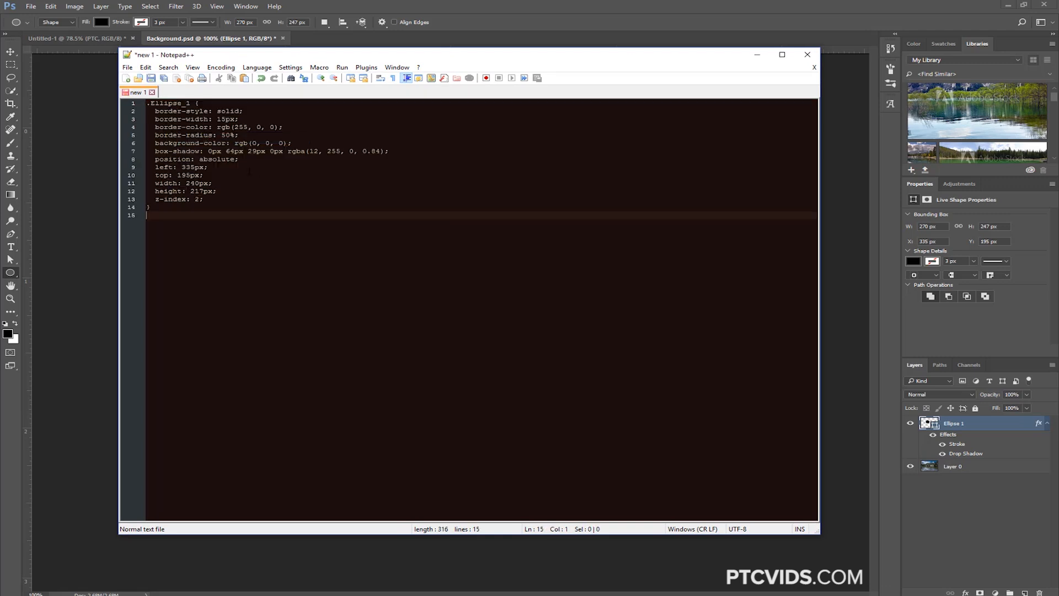
Examine the pasted CSS rule beside the ellipse artwork, highlighting the whole block and its border-width line
left_click_drag(151, 207, 147, 103)
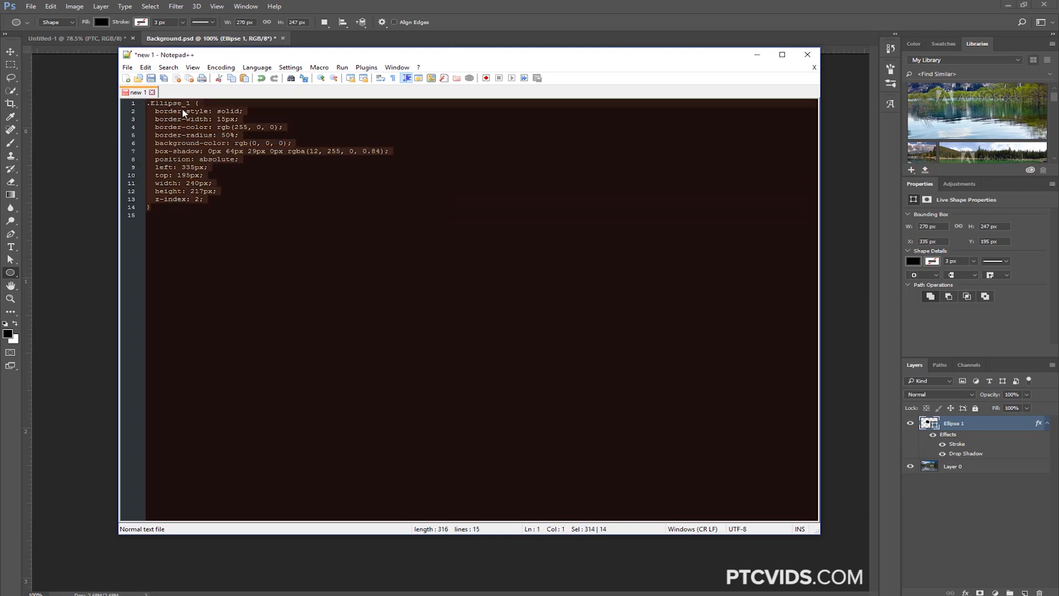
left_click_drag(254, 62, 583, 96)
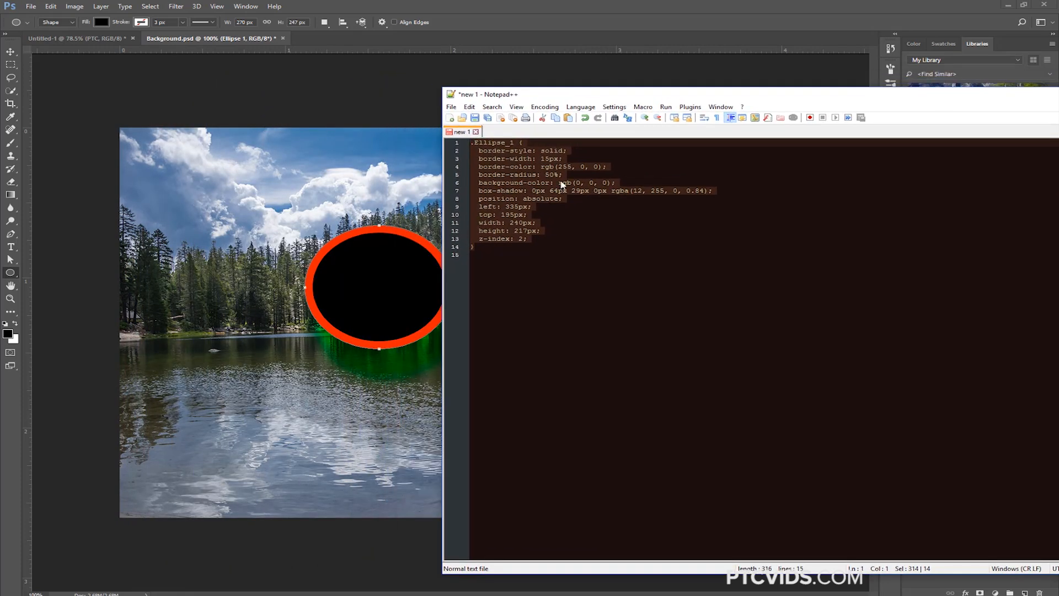
left_click_drag(563, 160, 469, 159)
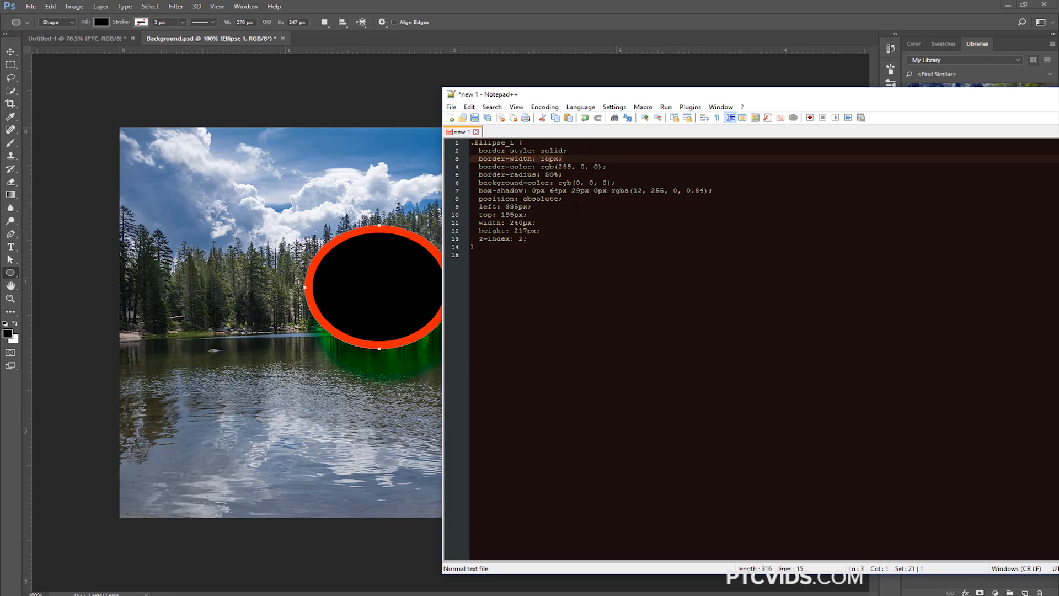
left_click_drag(596, 94, 295, 78)
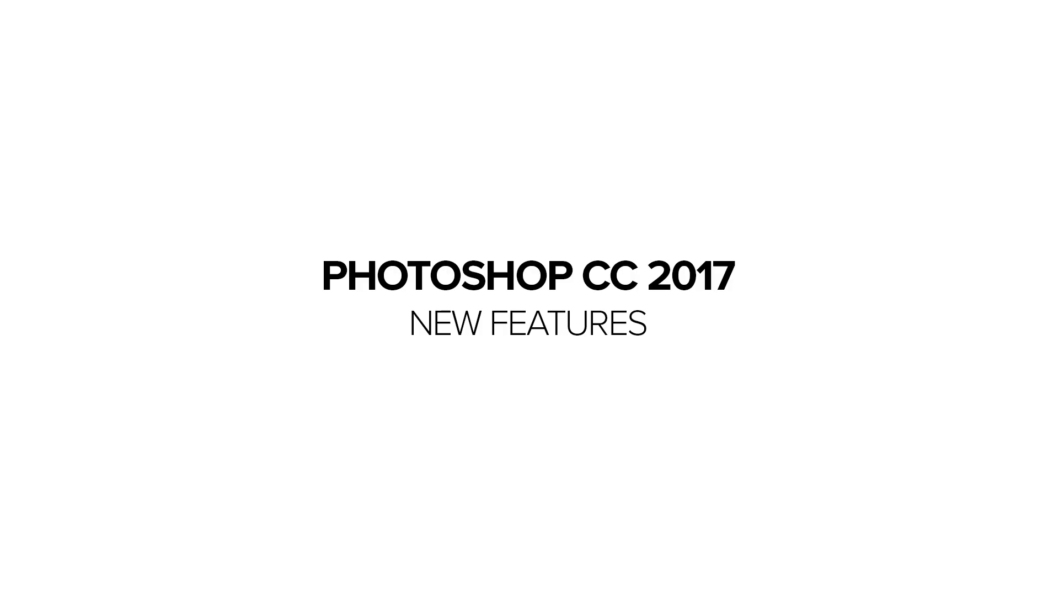